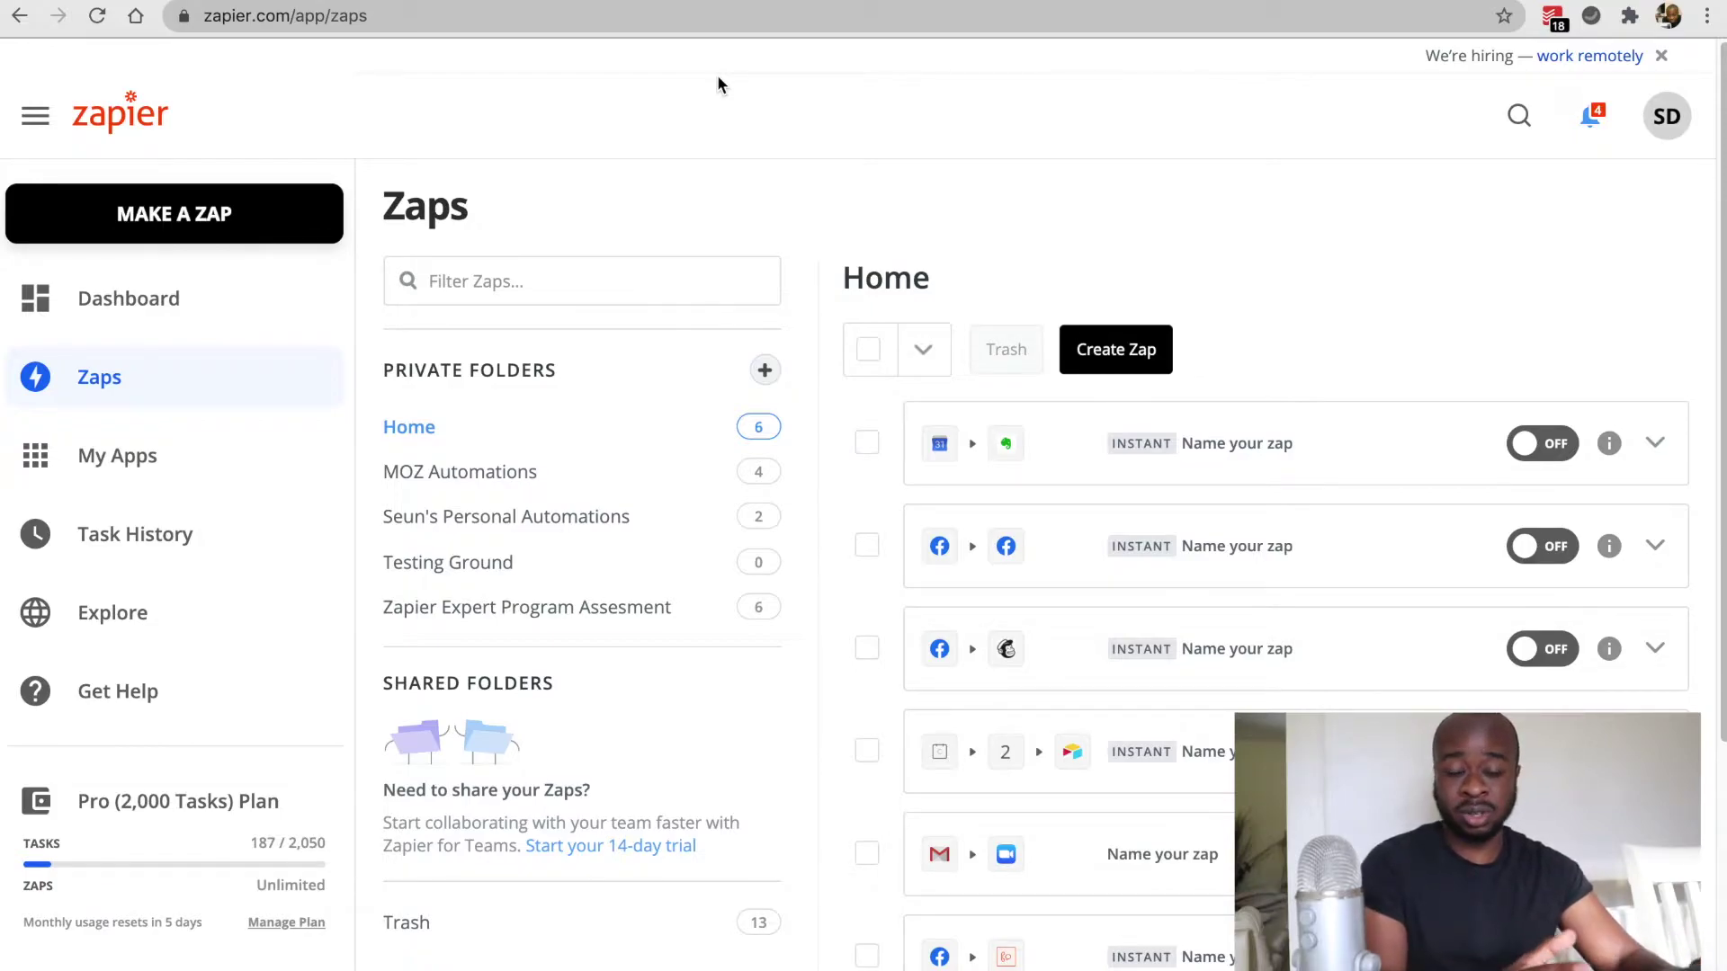
Start a new Zap with Facebook Lead Ads New Lead as the trigger
click(221, 216)
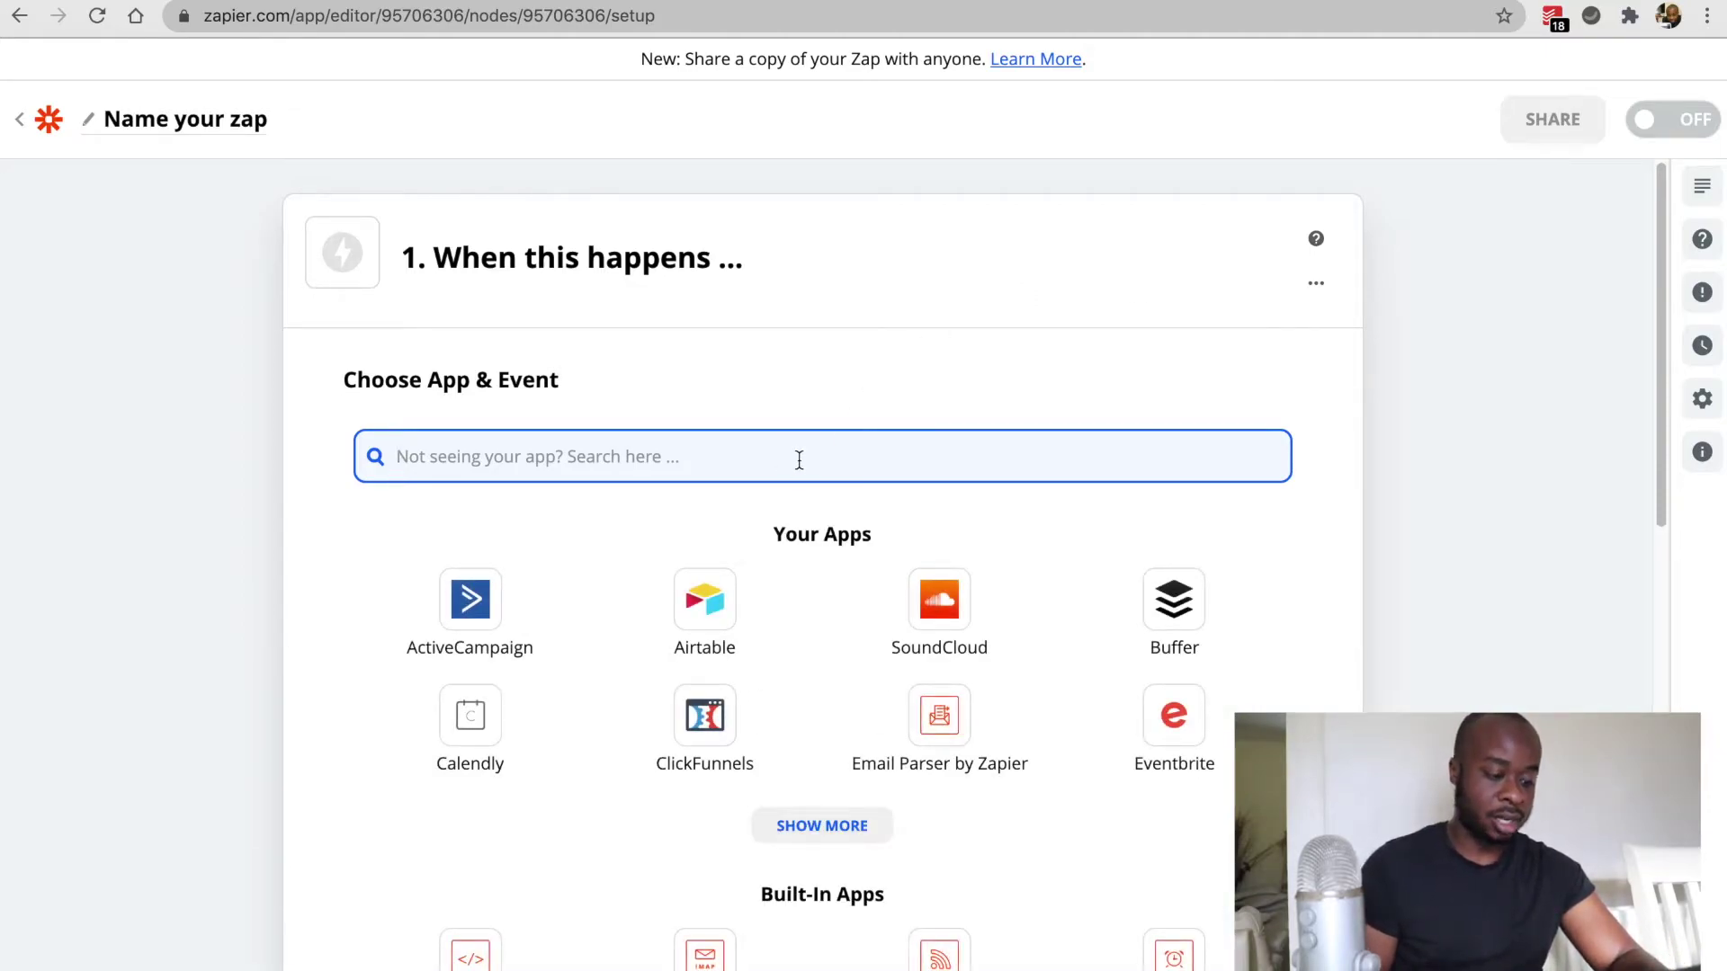
text(facebo)
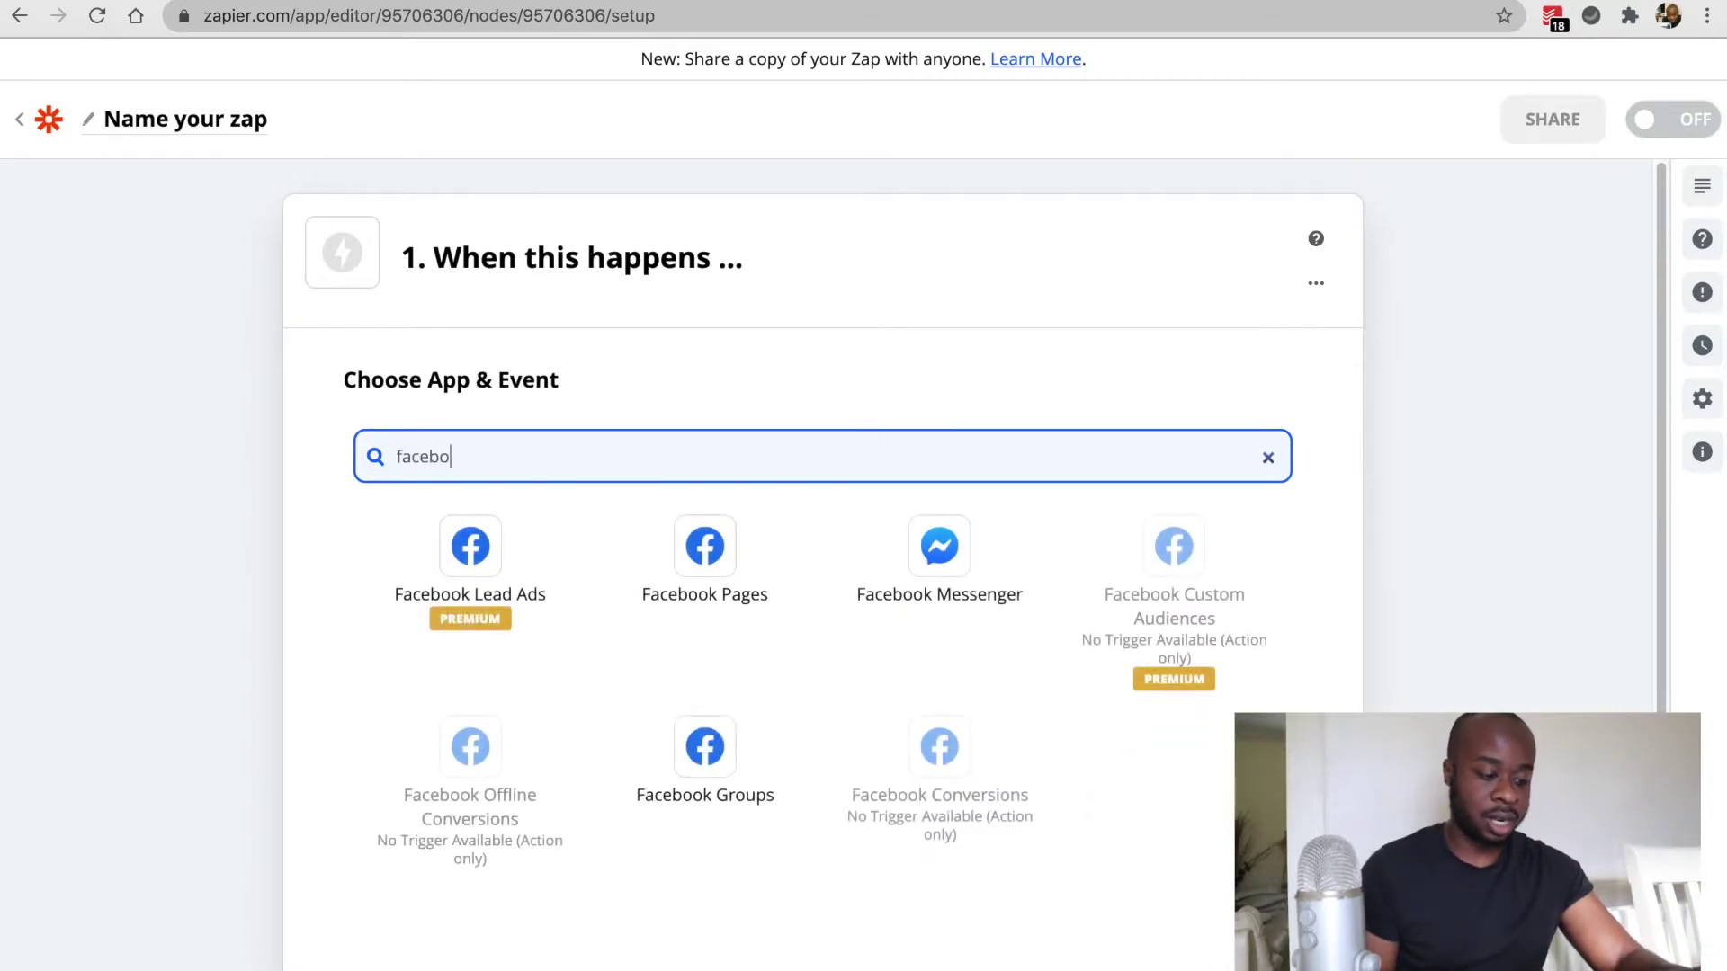
text(ok)
click(478, 585)
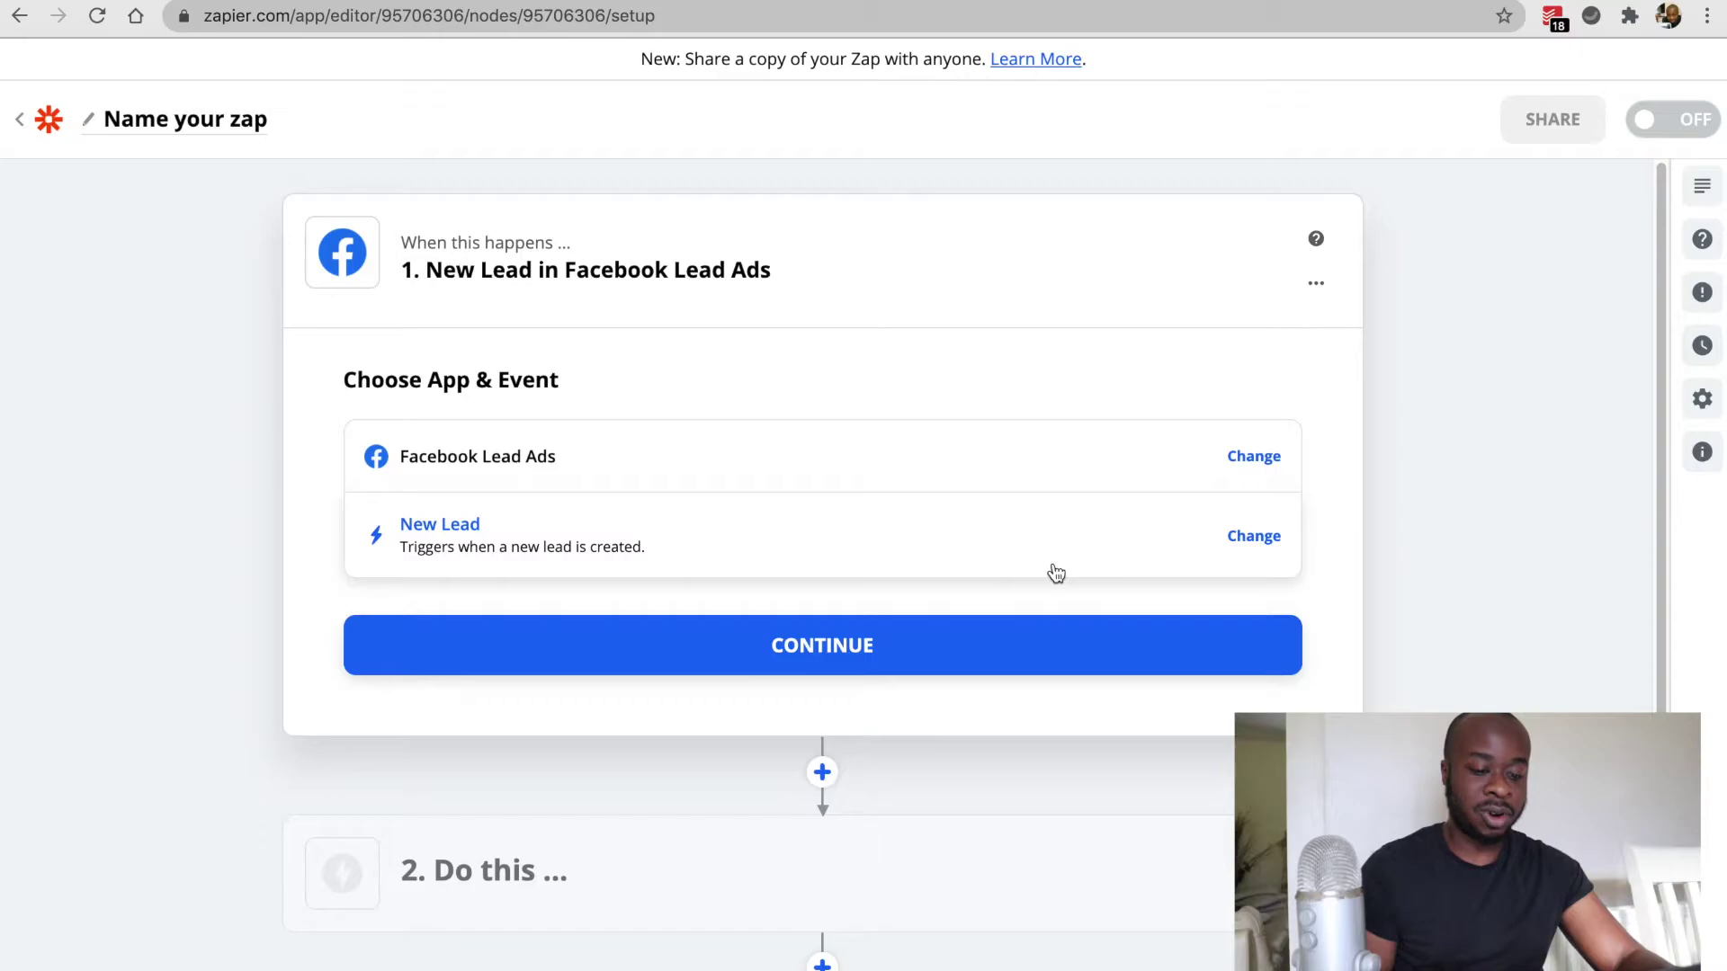
scroll(1027, 706, down, 1)
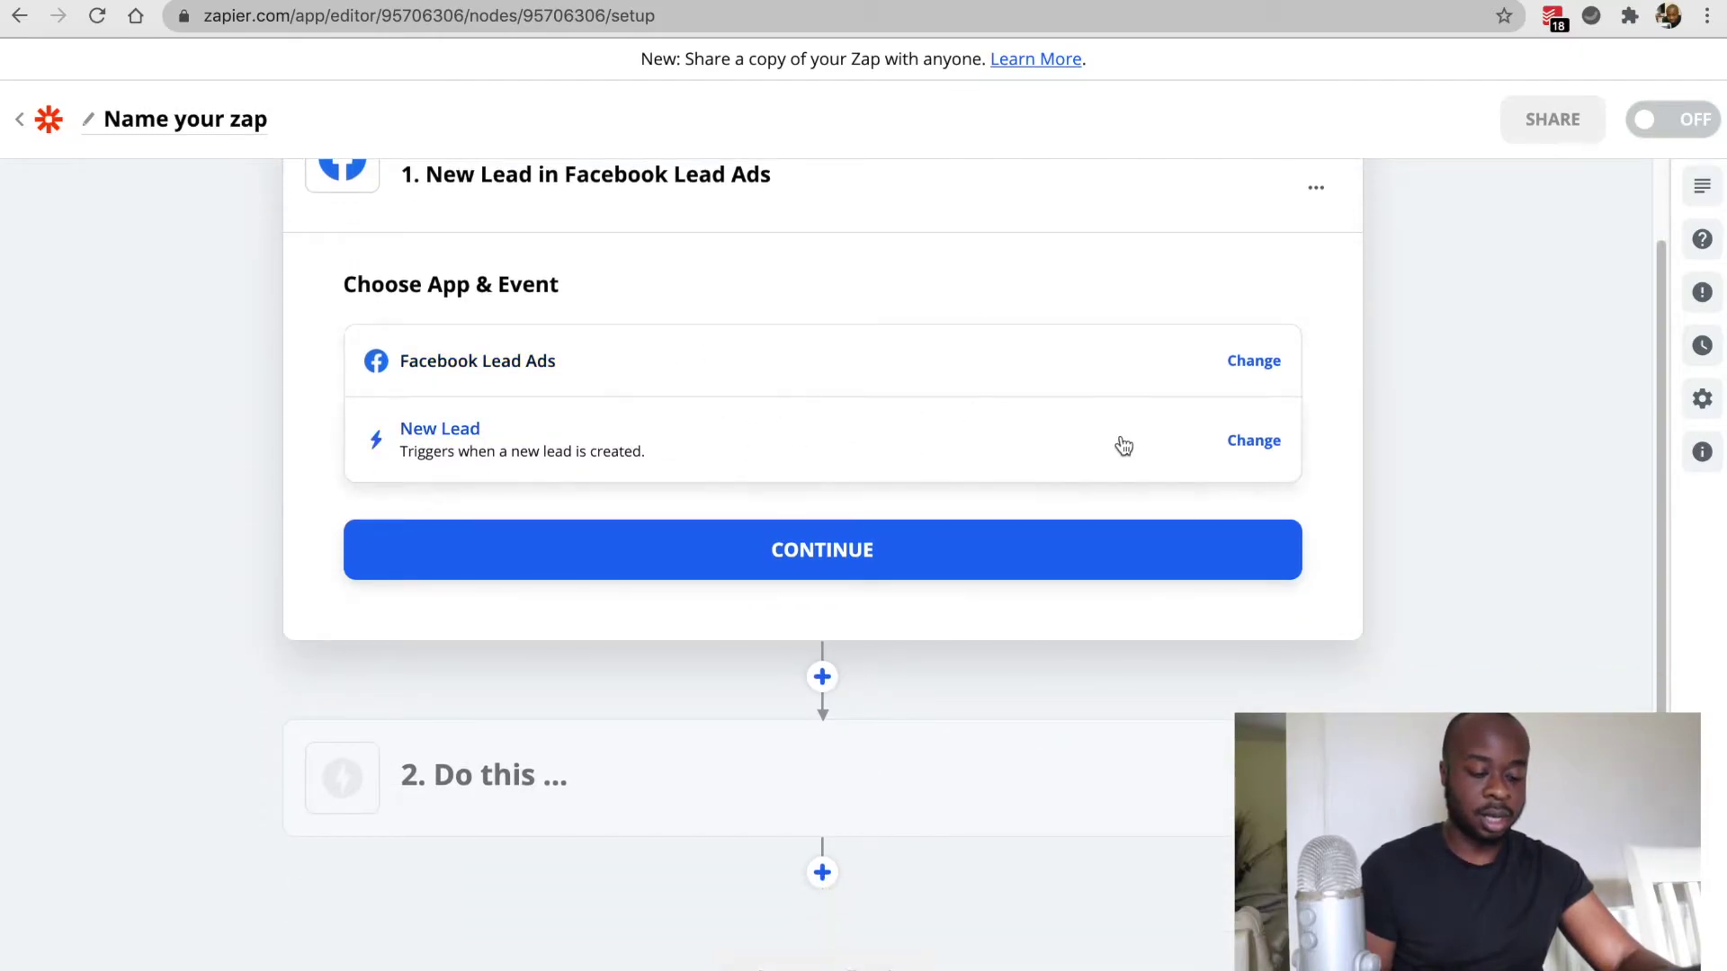
click(926, 563)
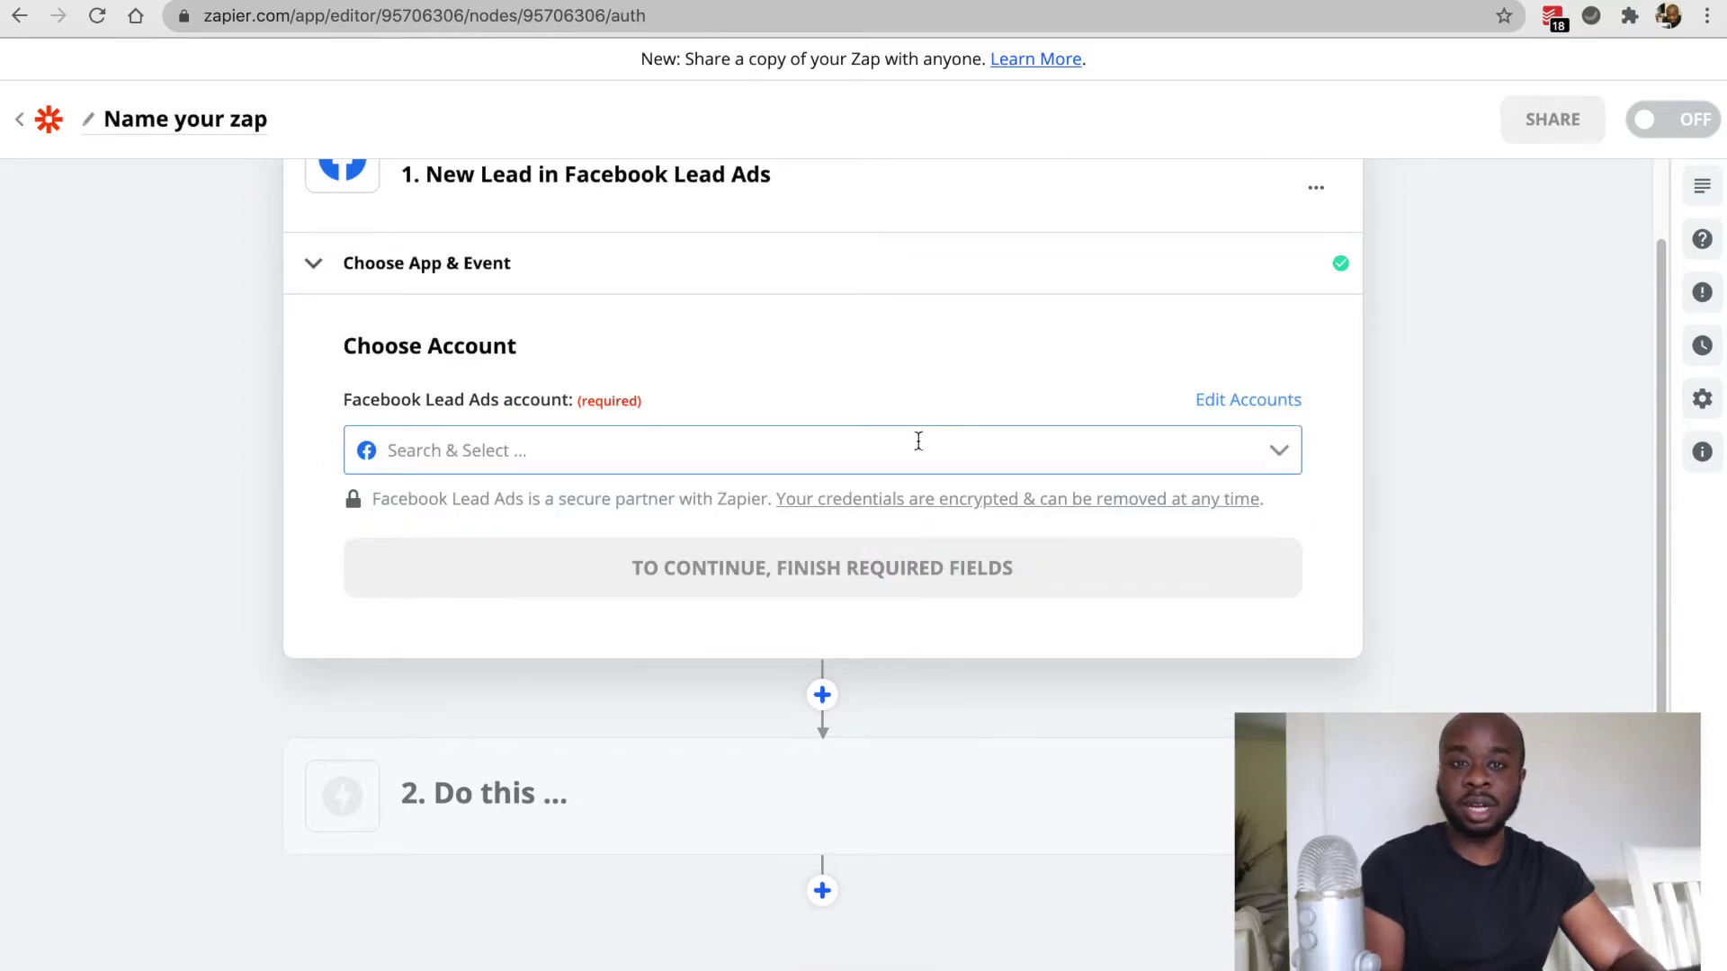
Connect the existing Facebook Lead Ads account to the trigger
click(918, 446)
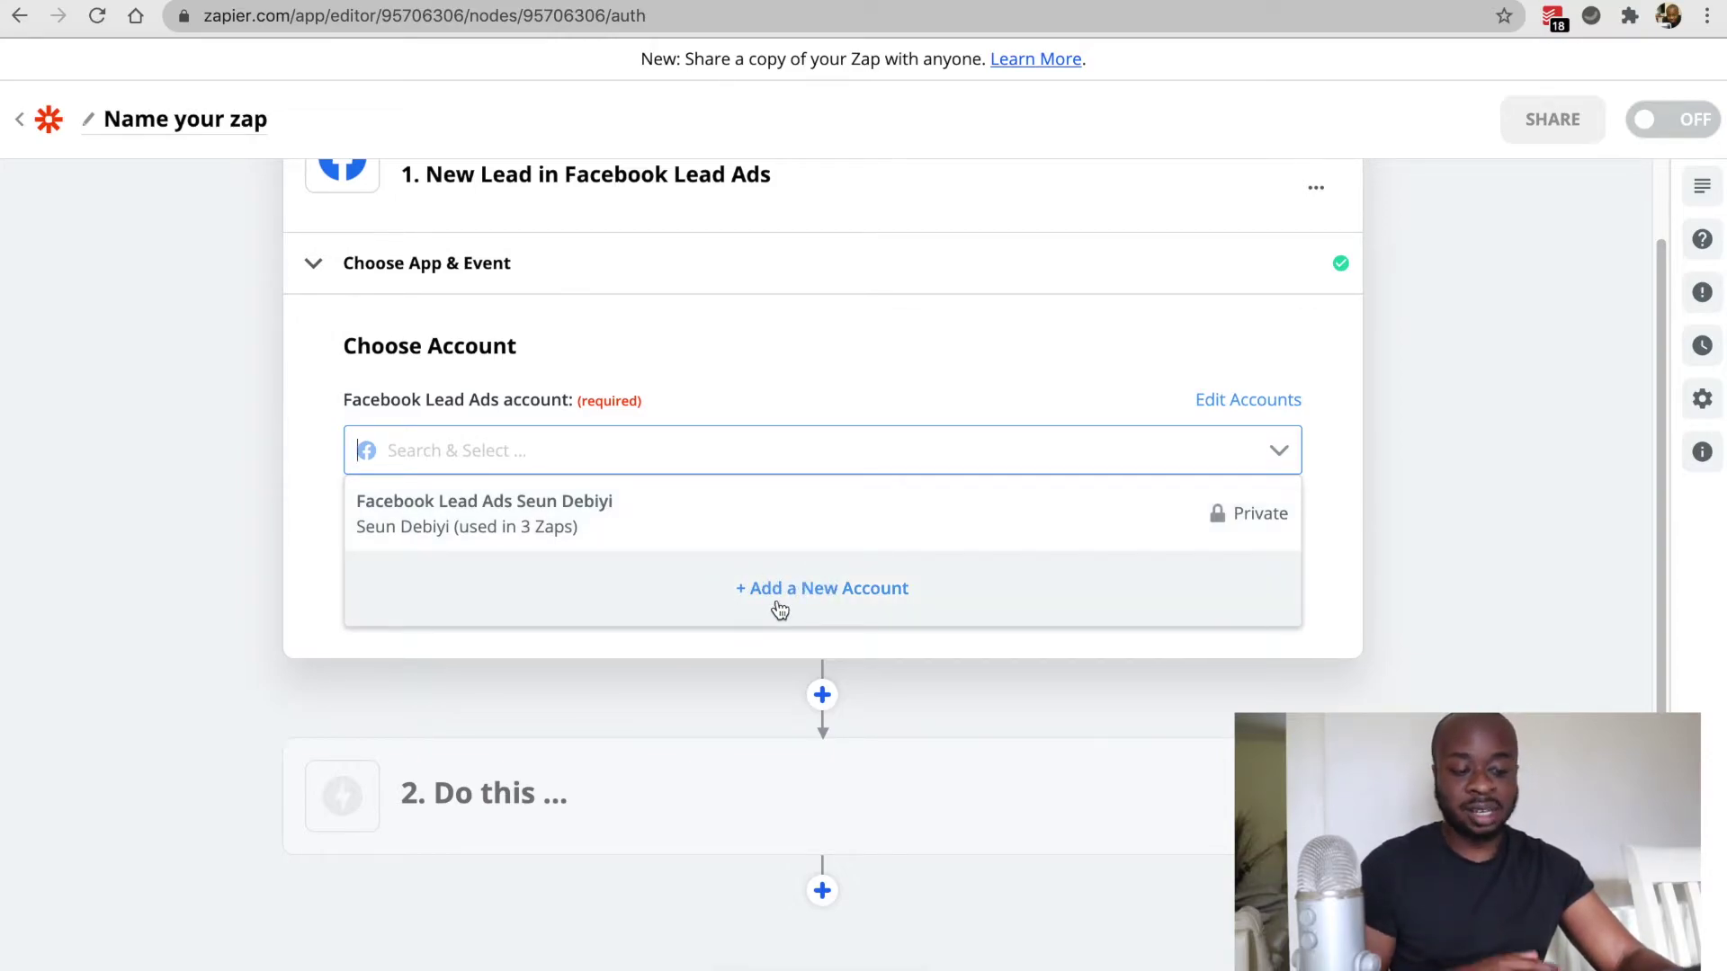
click(696, 533)
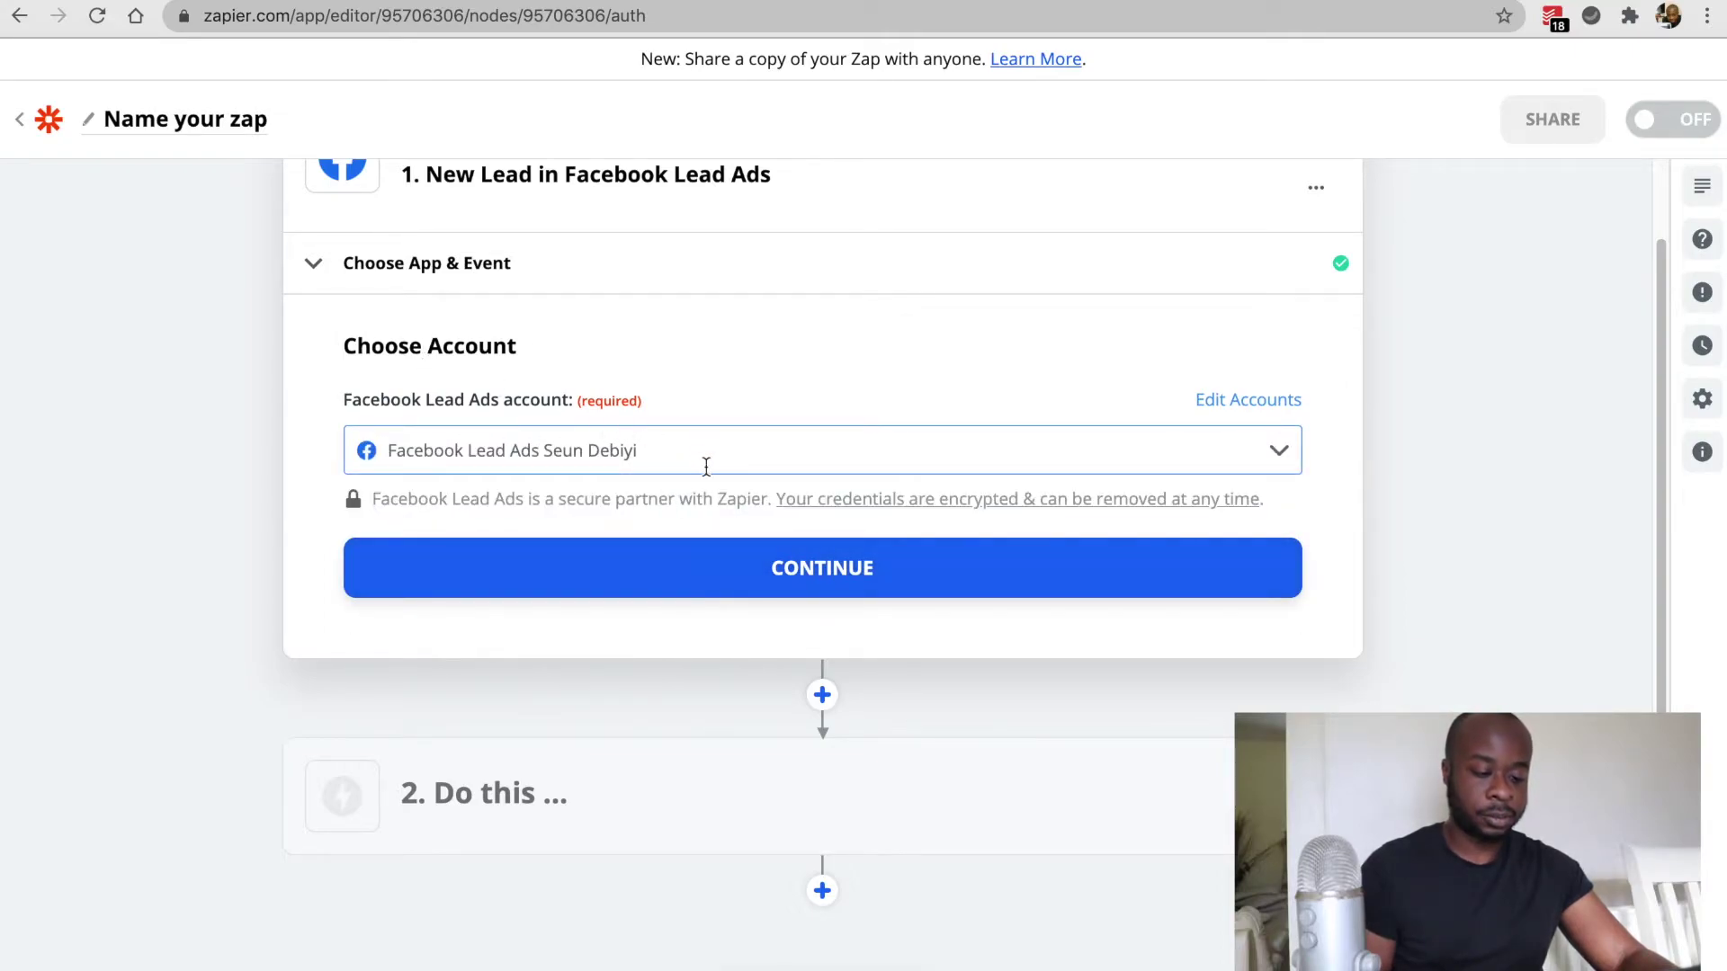
click(729, 569)
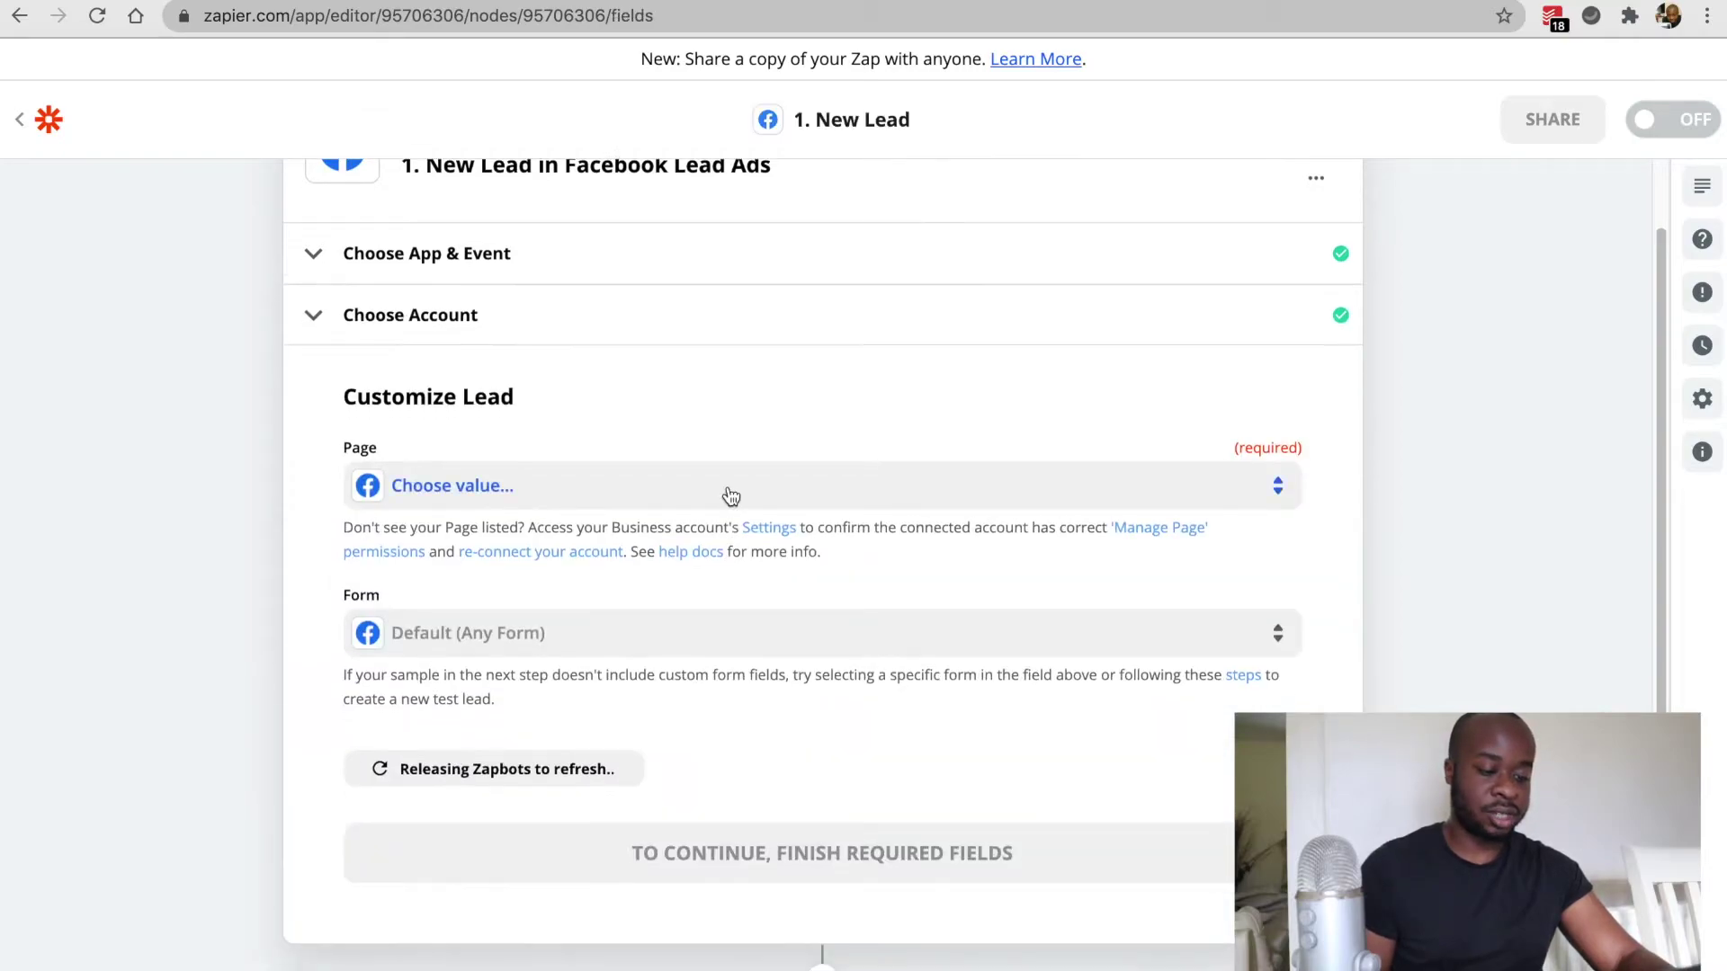
scroll(730, 495, down, 2)
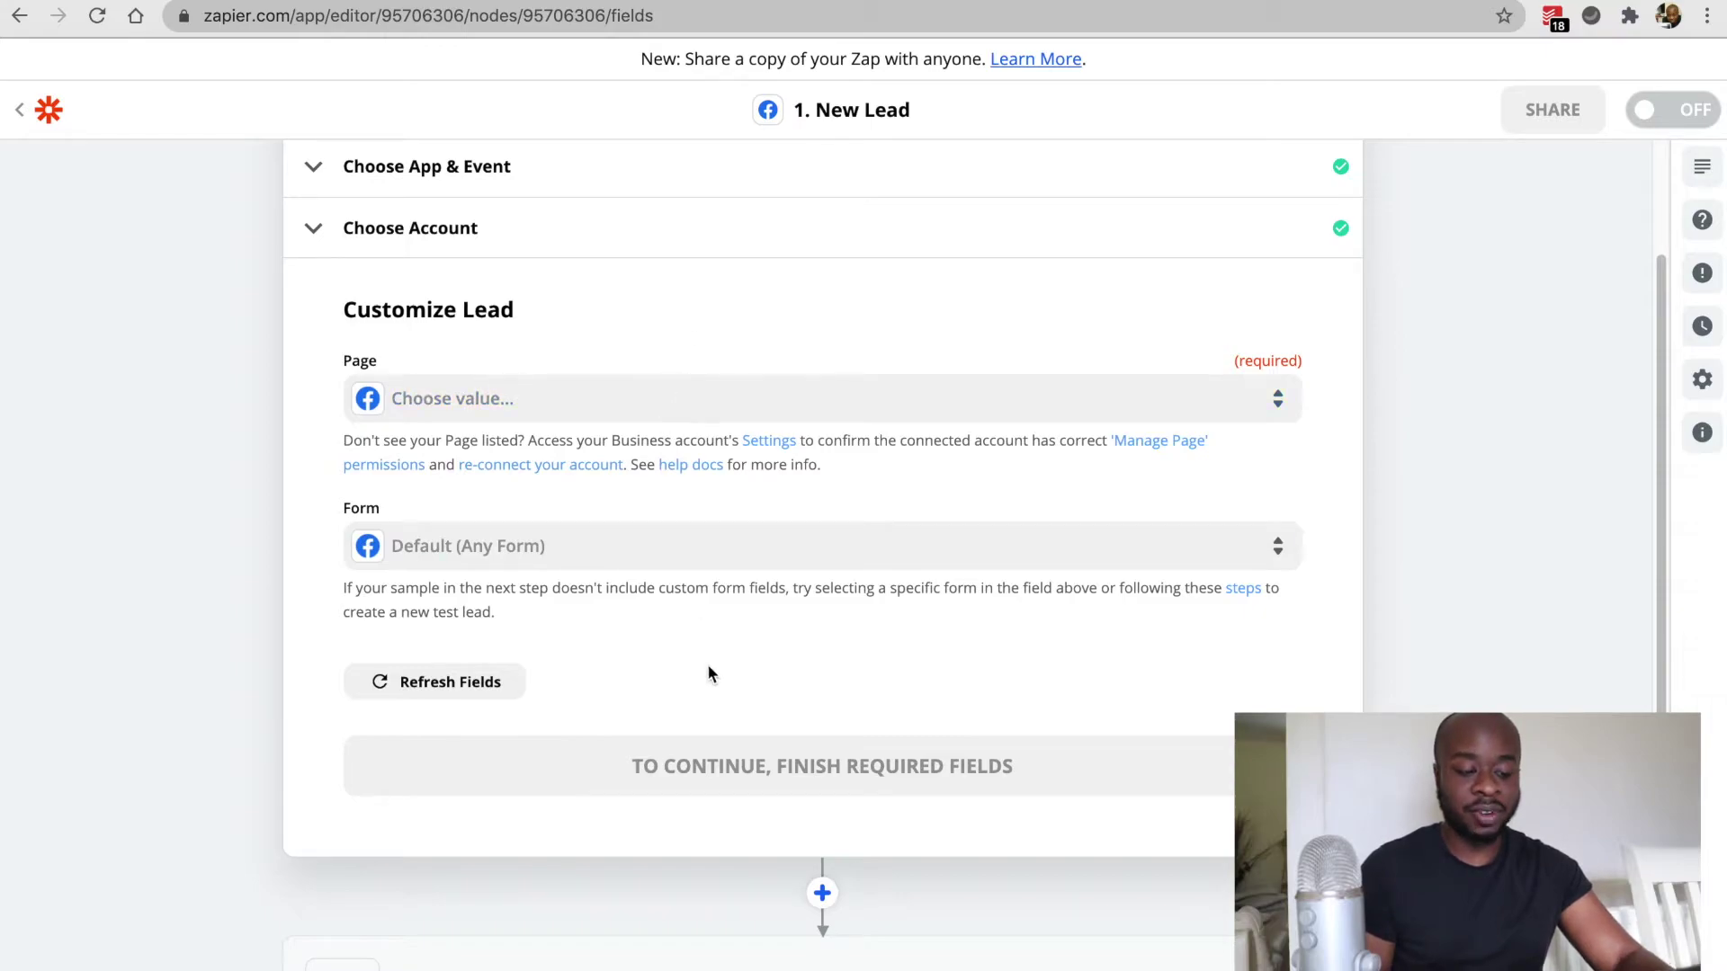
Point the trigger at the One Art Cookie page and its form dated 15/07/2020, 16:03
click(705, 400)
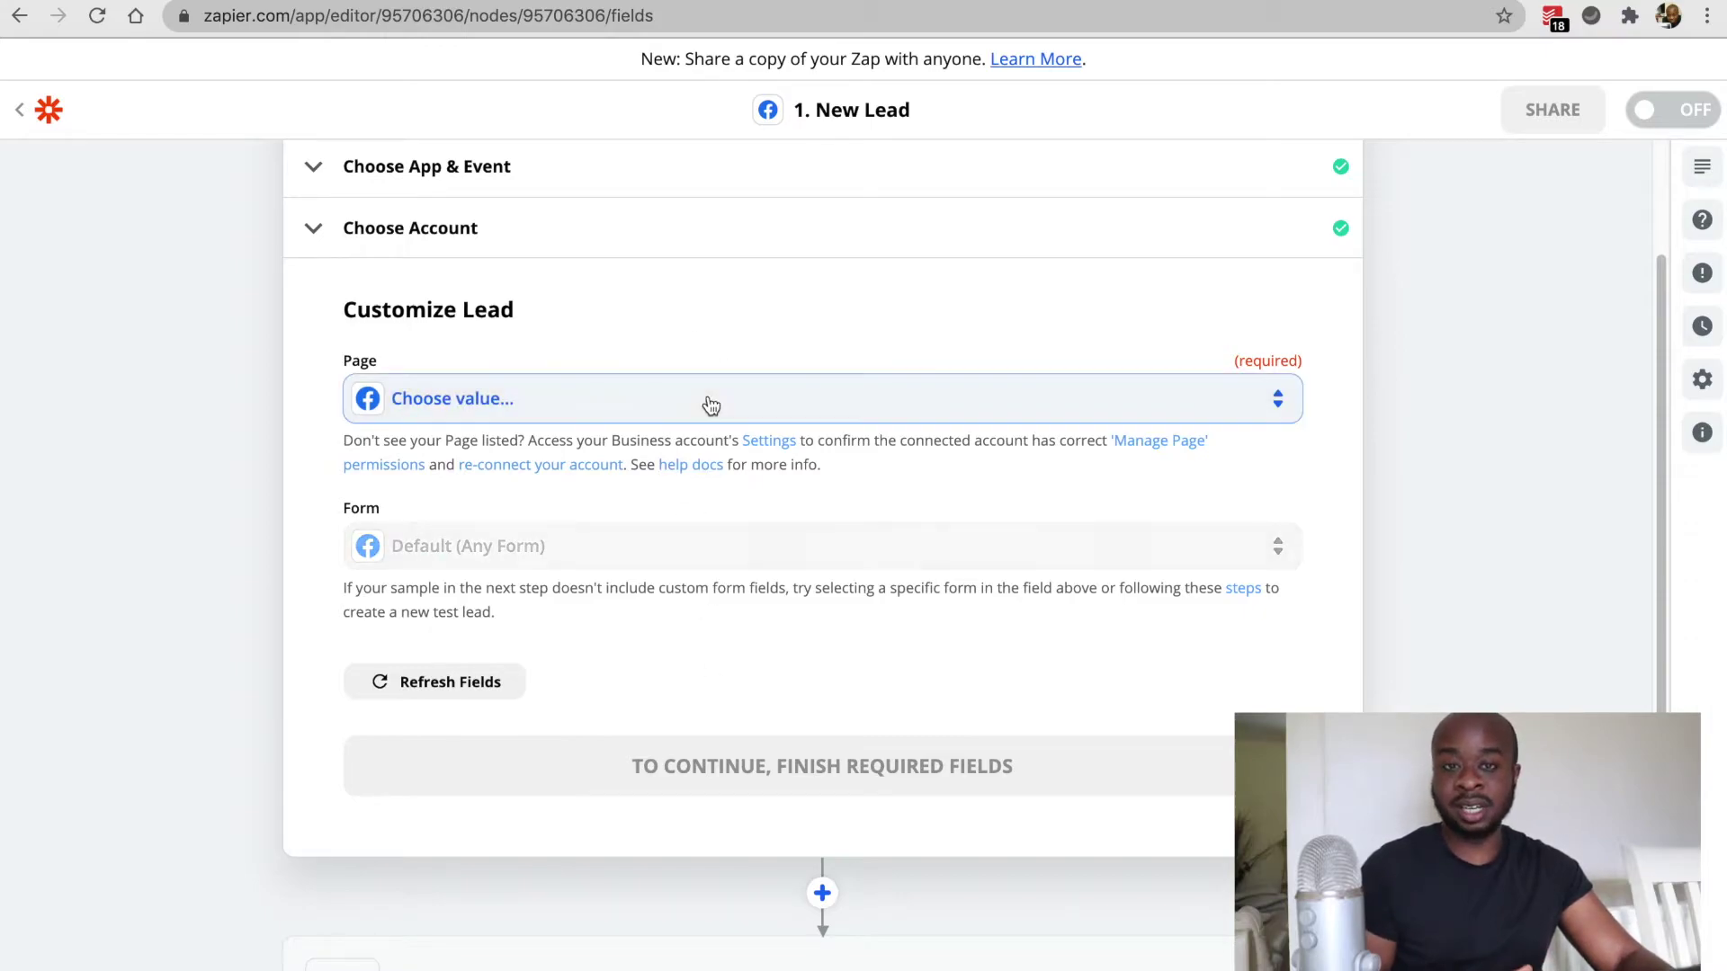
scroll(698, 643, down, 1)
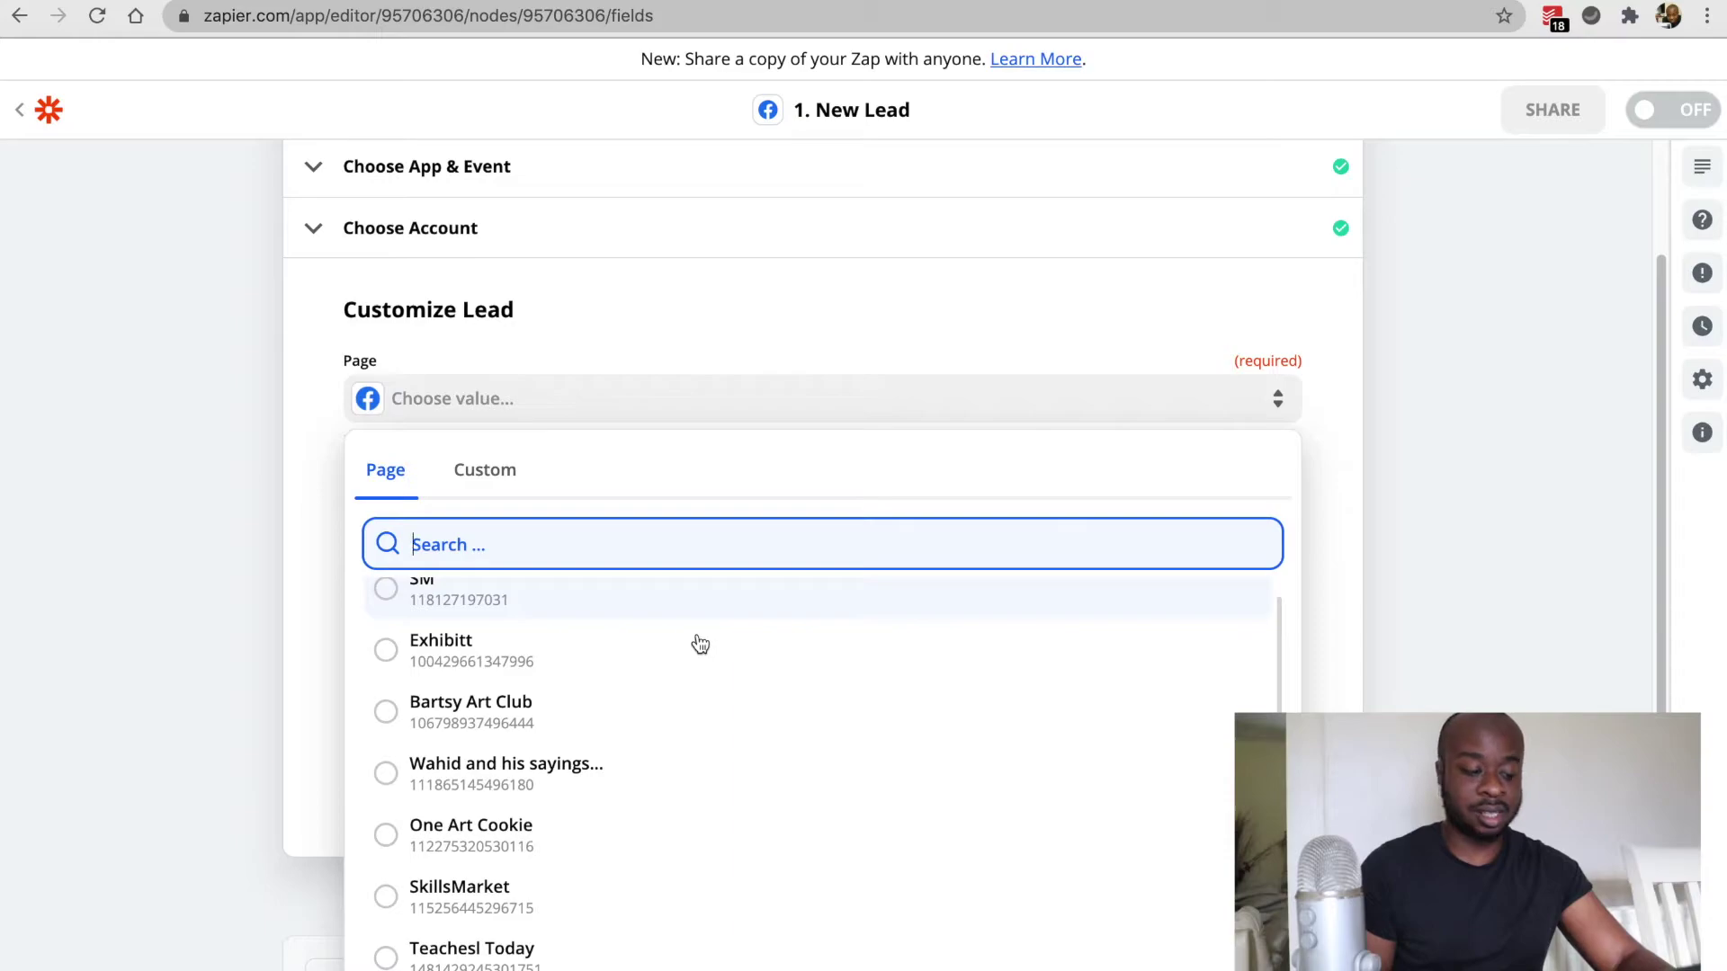
click(581, 837)
scroll(714, 638, down, 1)
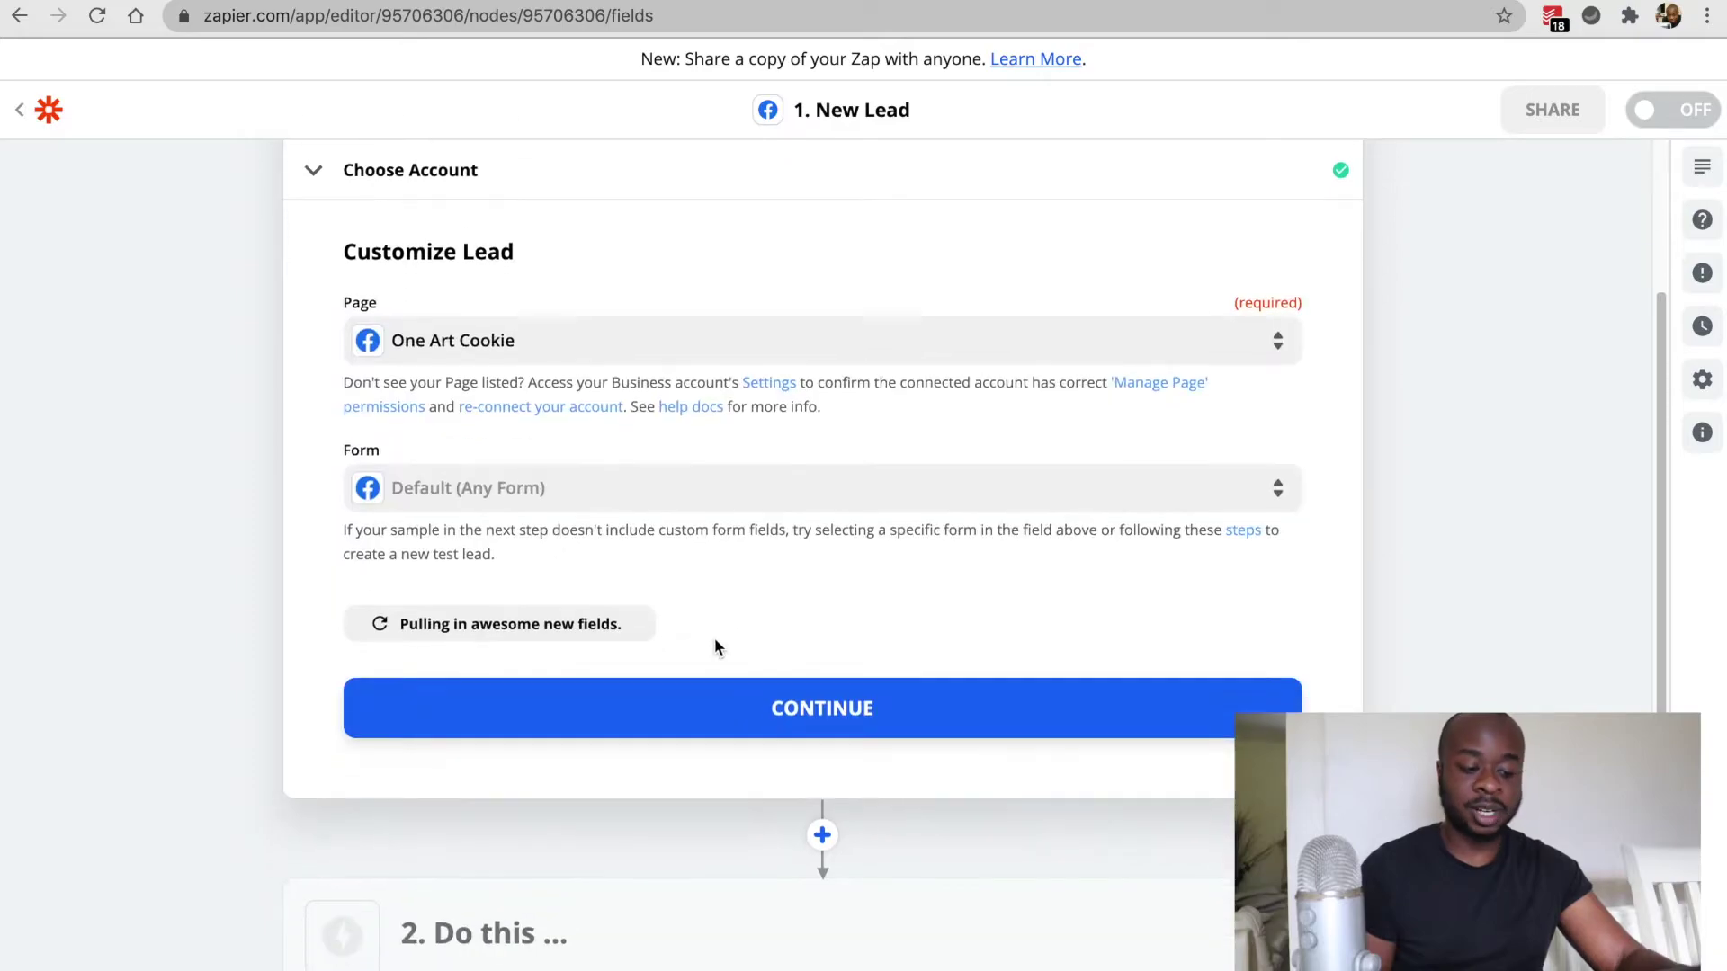
click(750, 502)
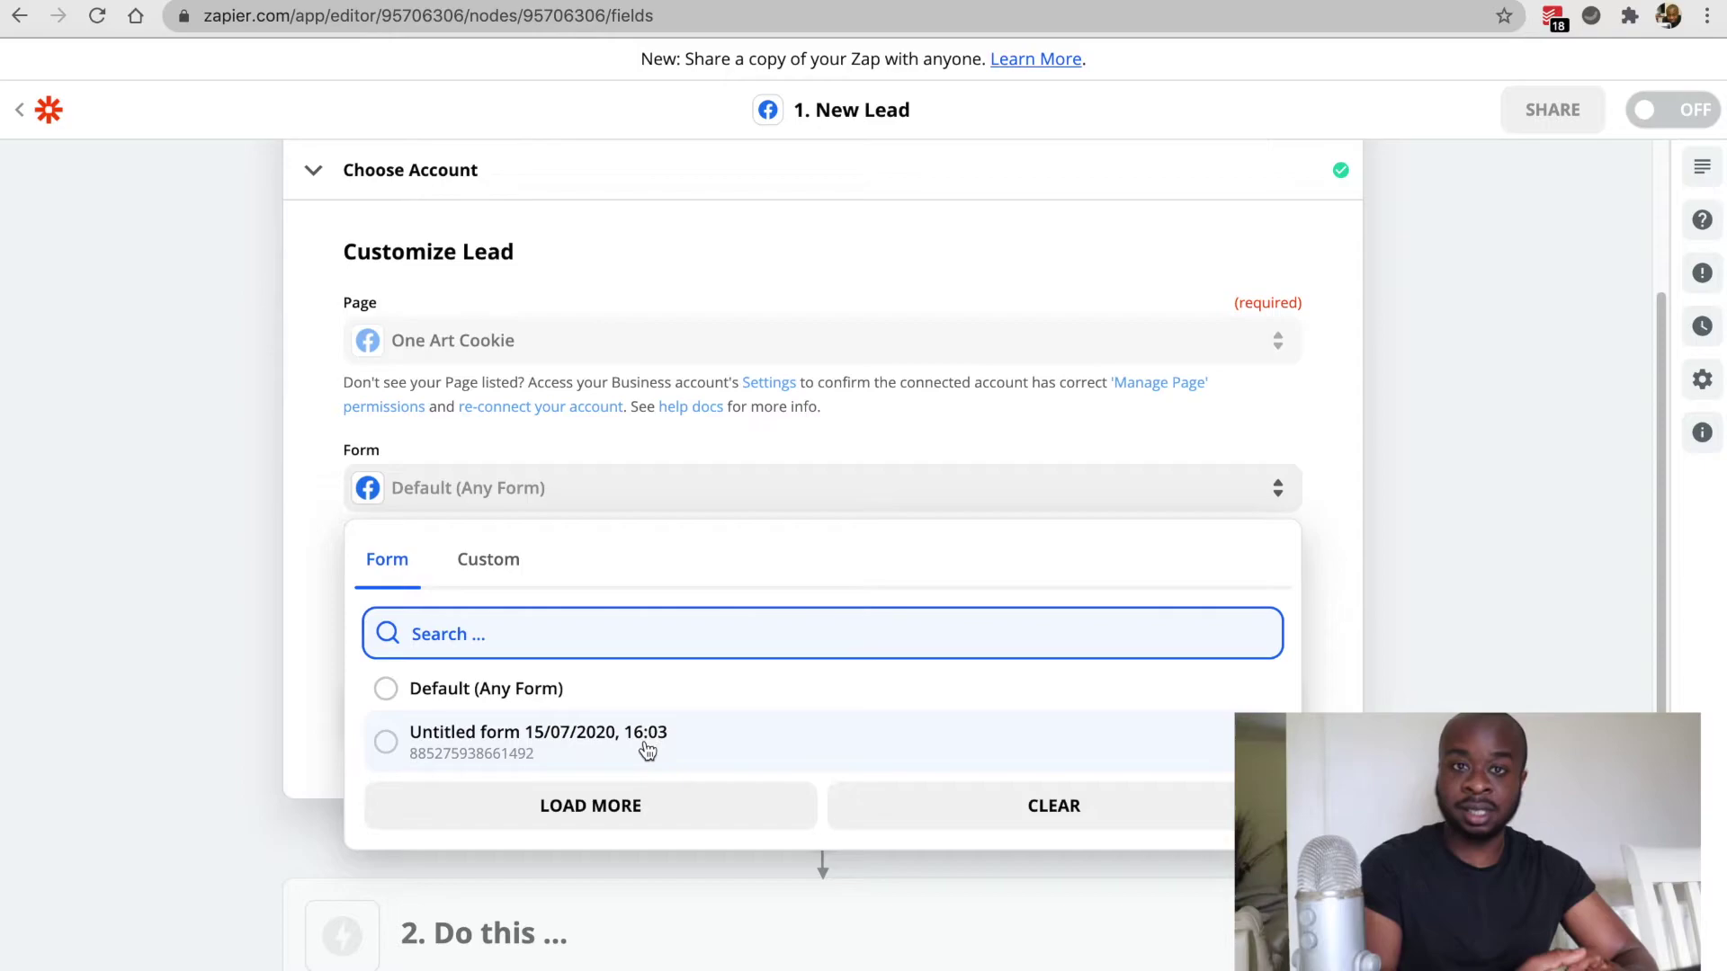
click(647, 750)
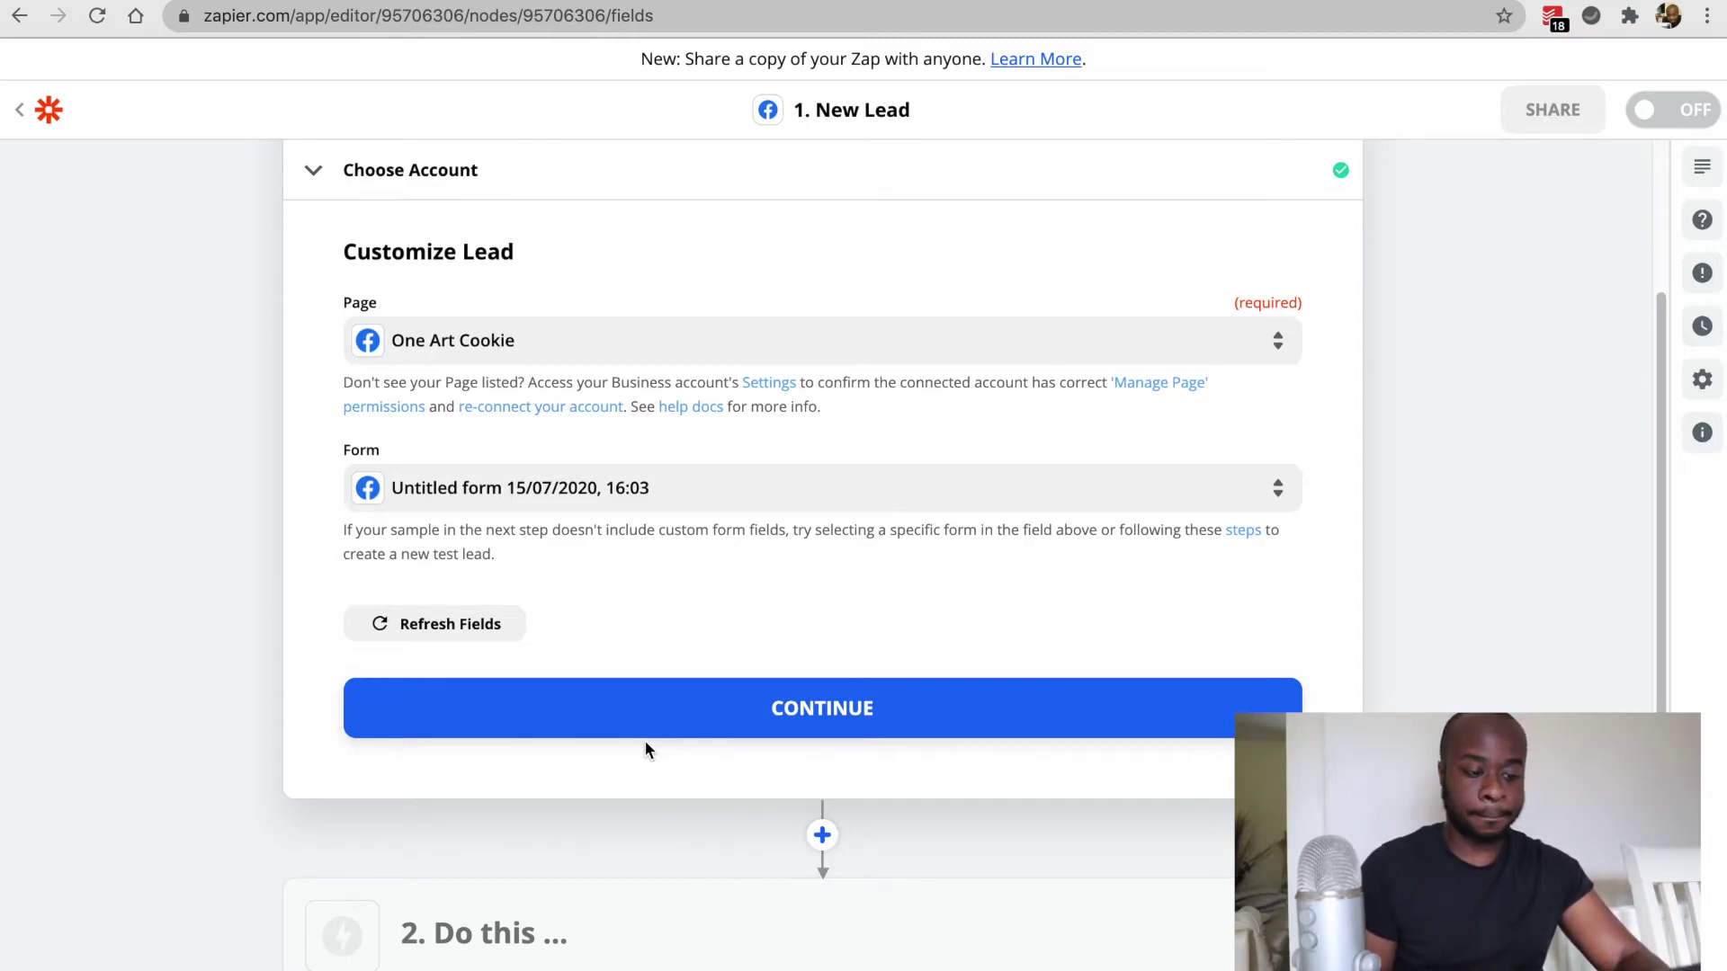
click(807, 708)
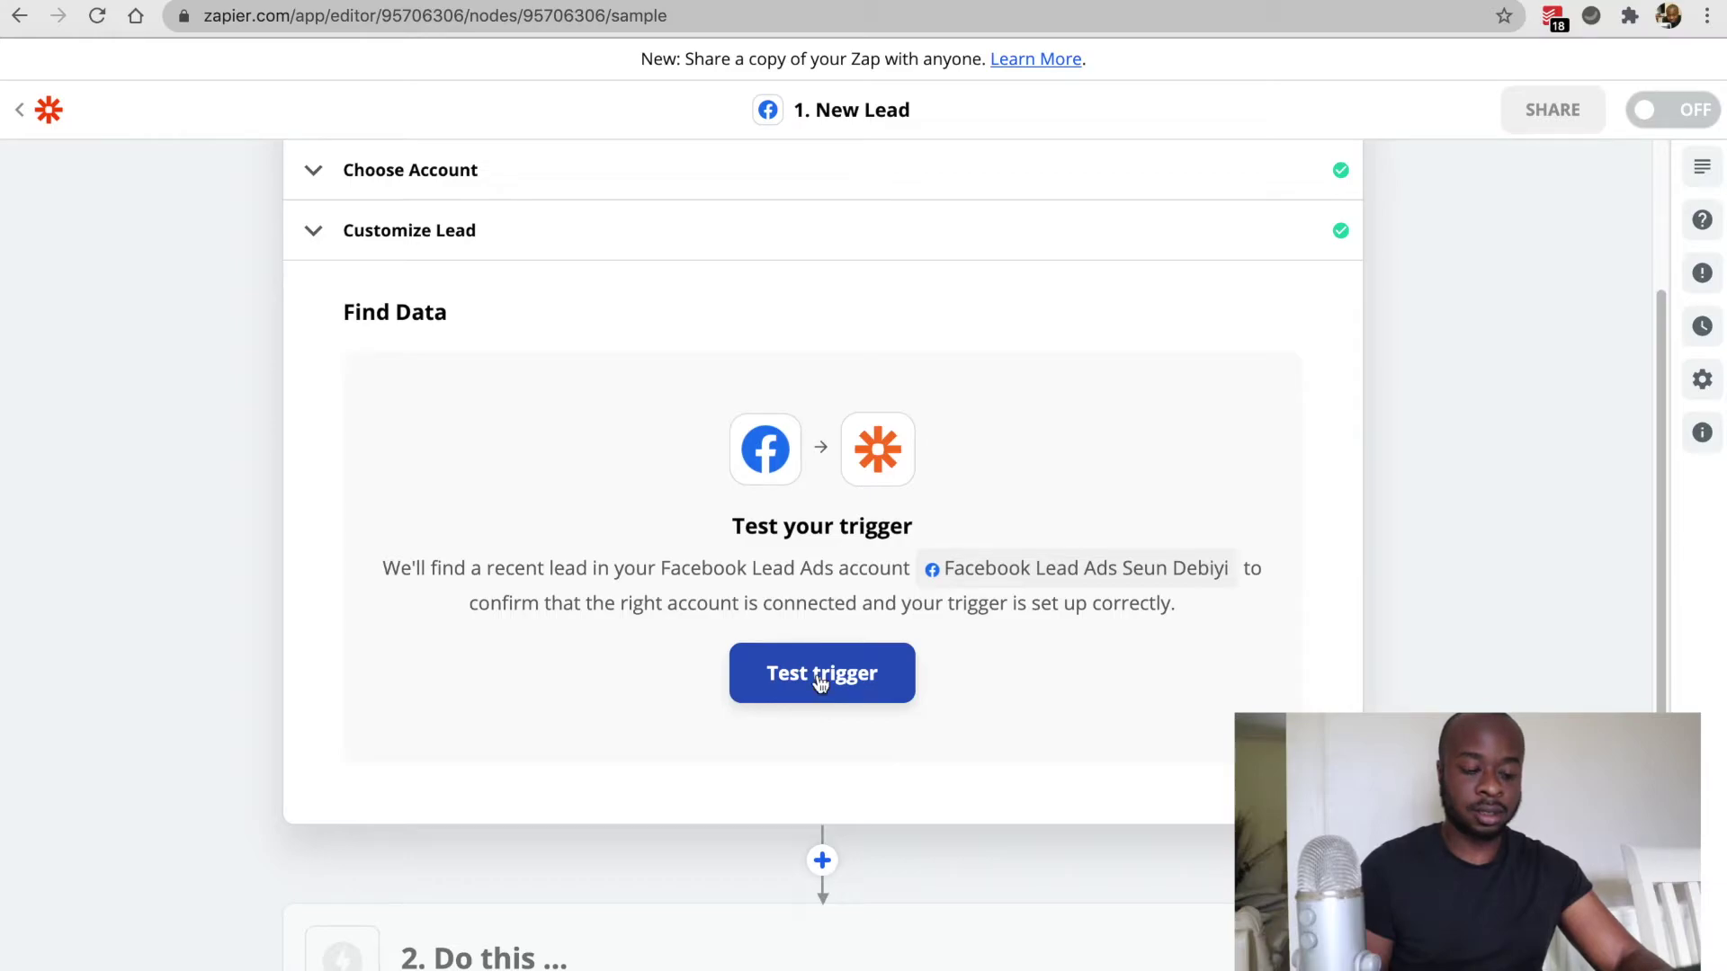
Test the trigger to pull in sample Lead A with its email and name
click(818, 684)
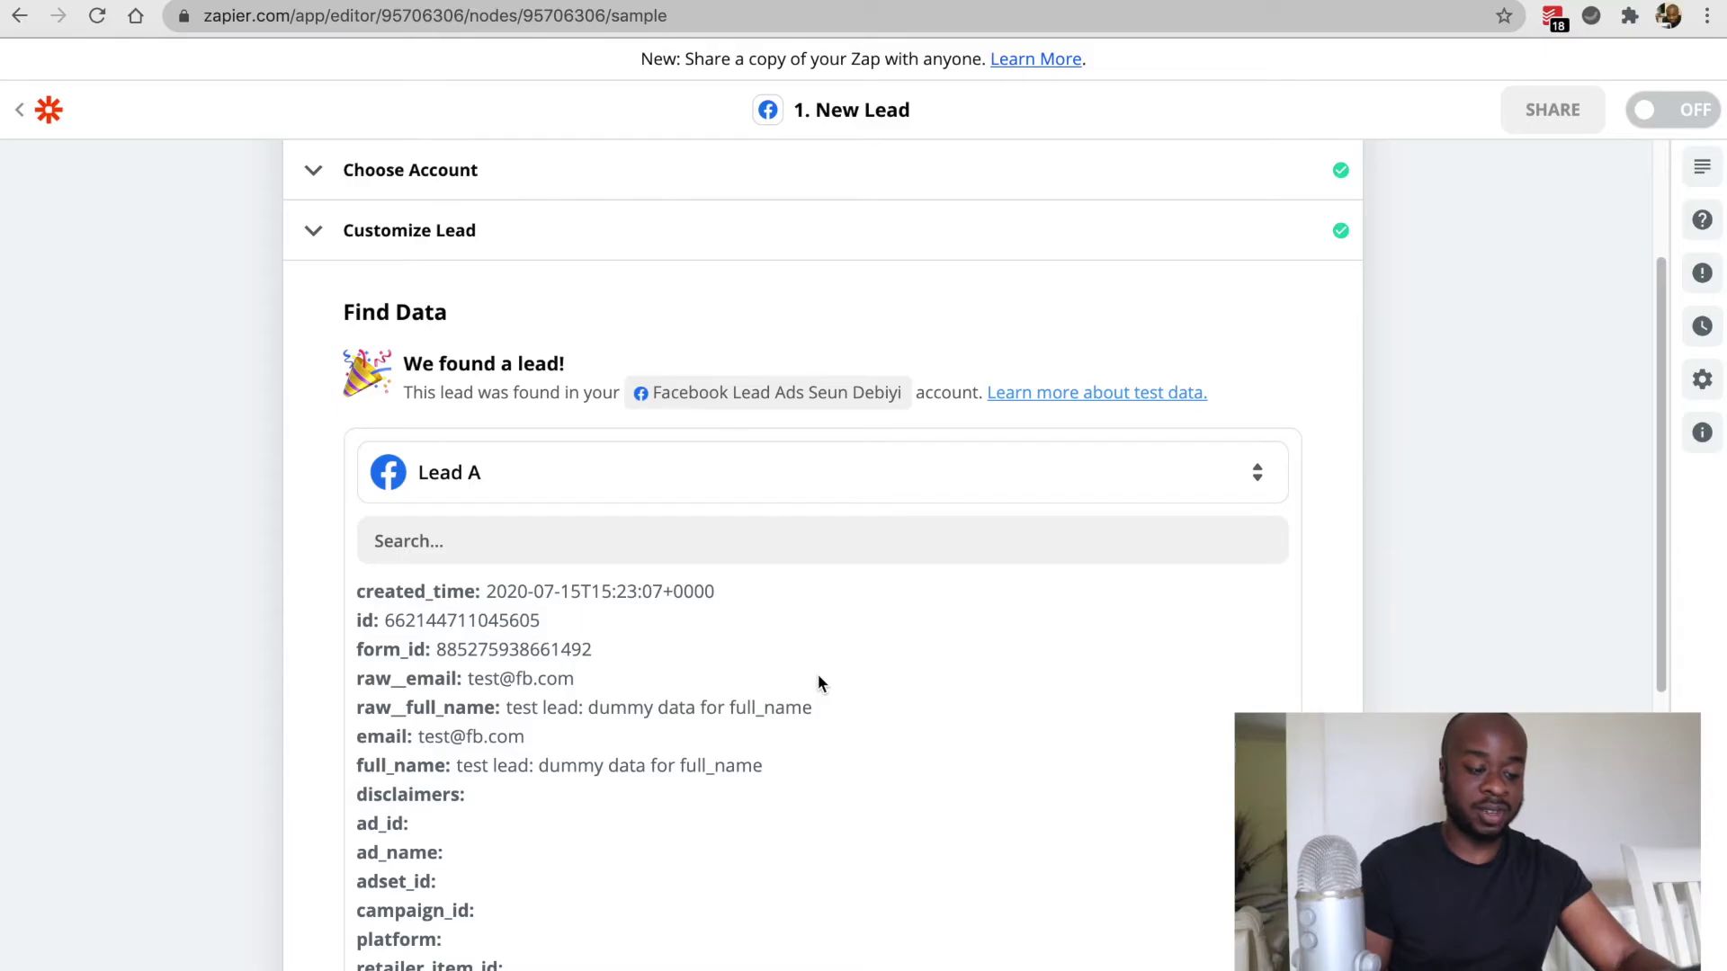
scroll(817, 682, down, 2)
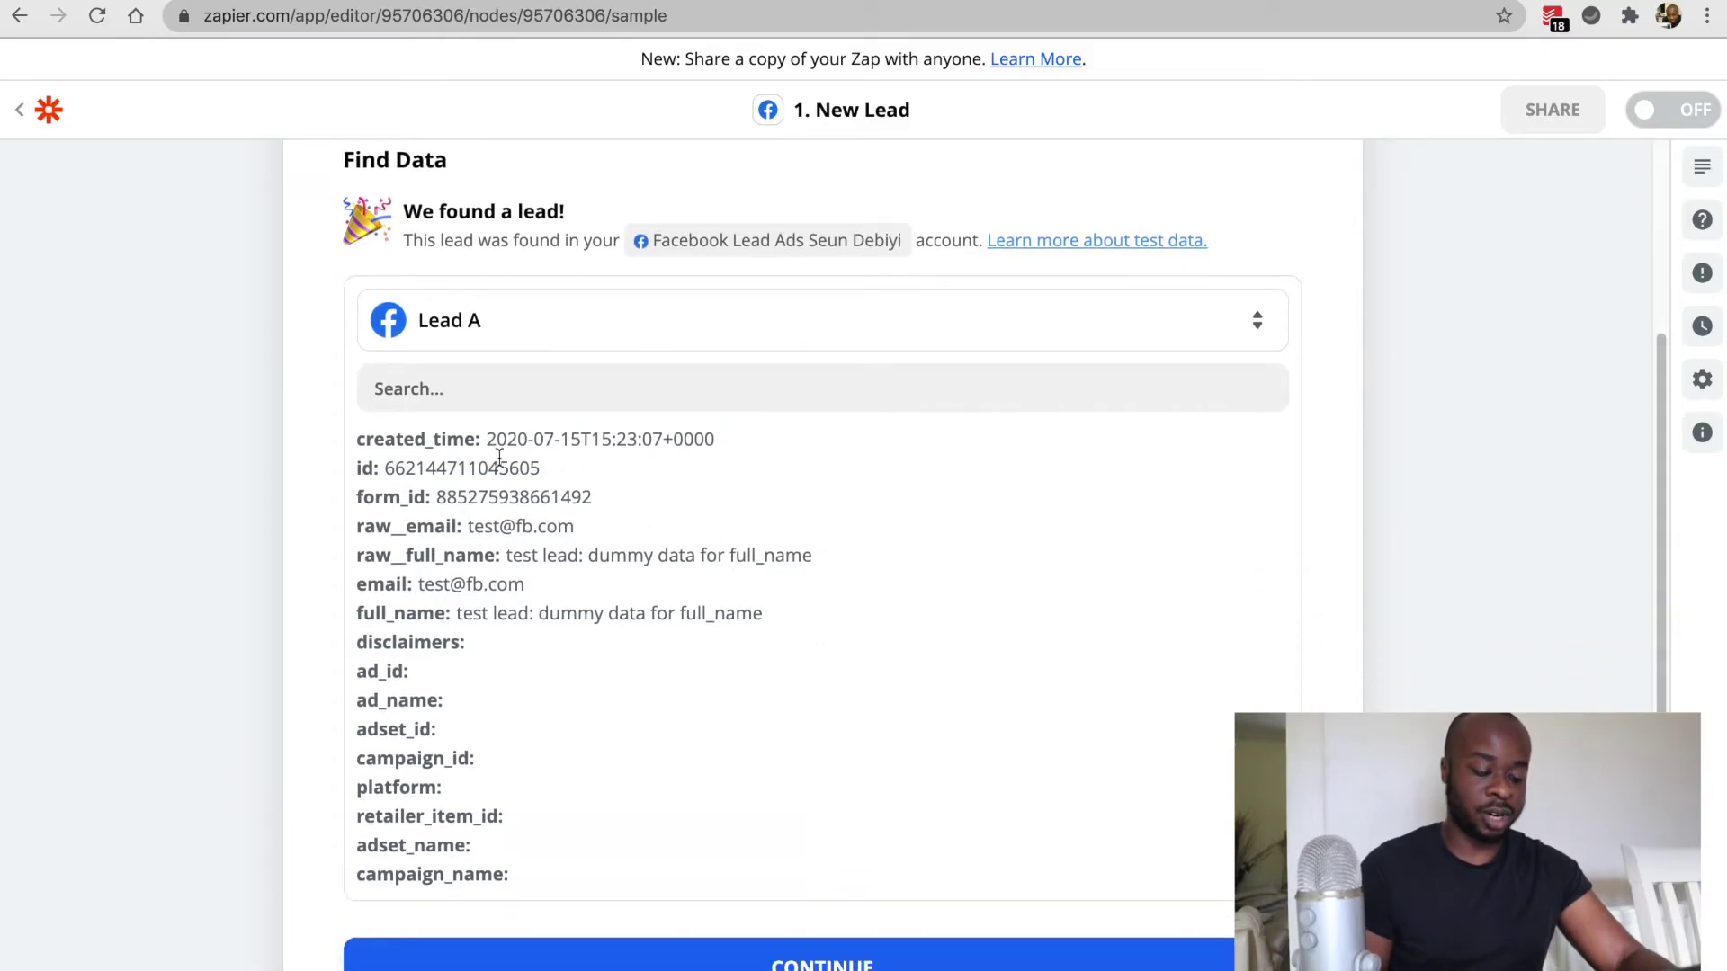
scroll(530, 520, down, 1)
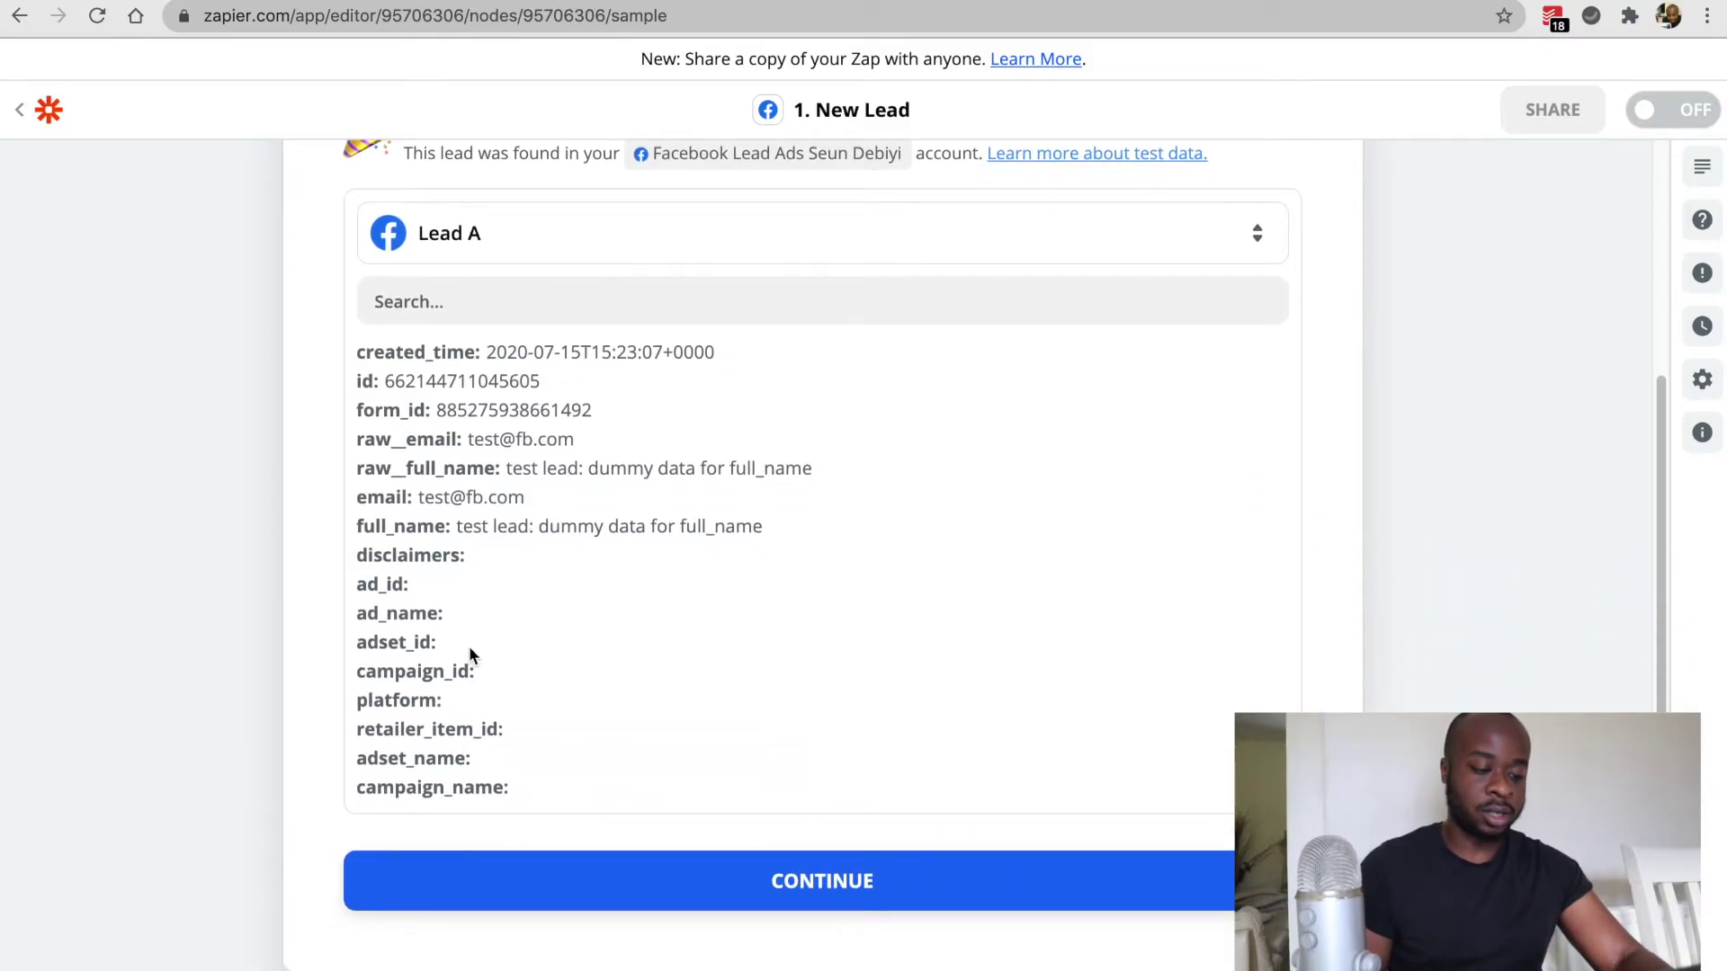
scroll(564, 658, down, 2)
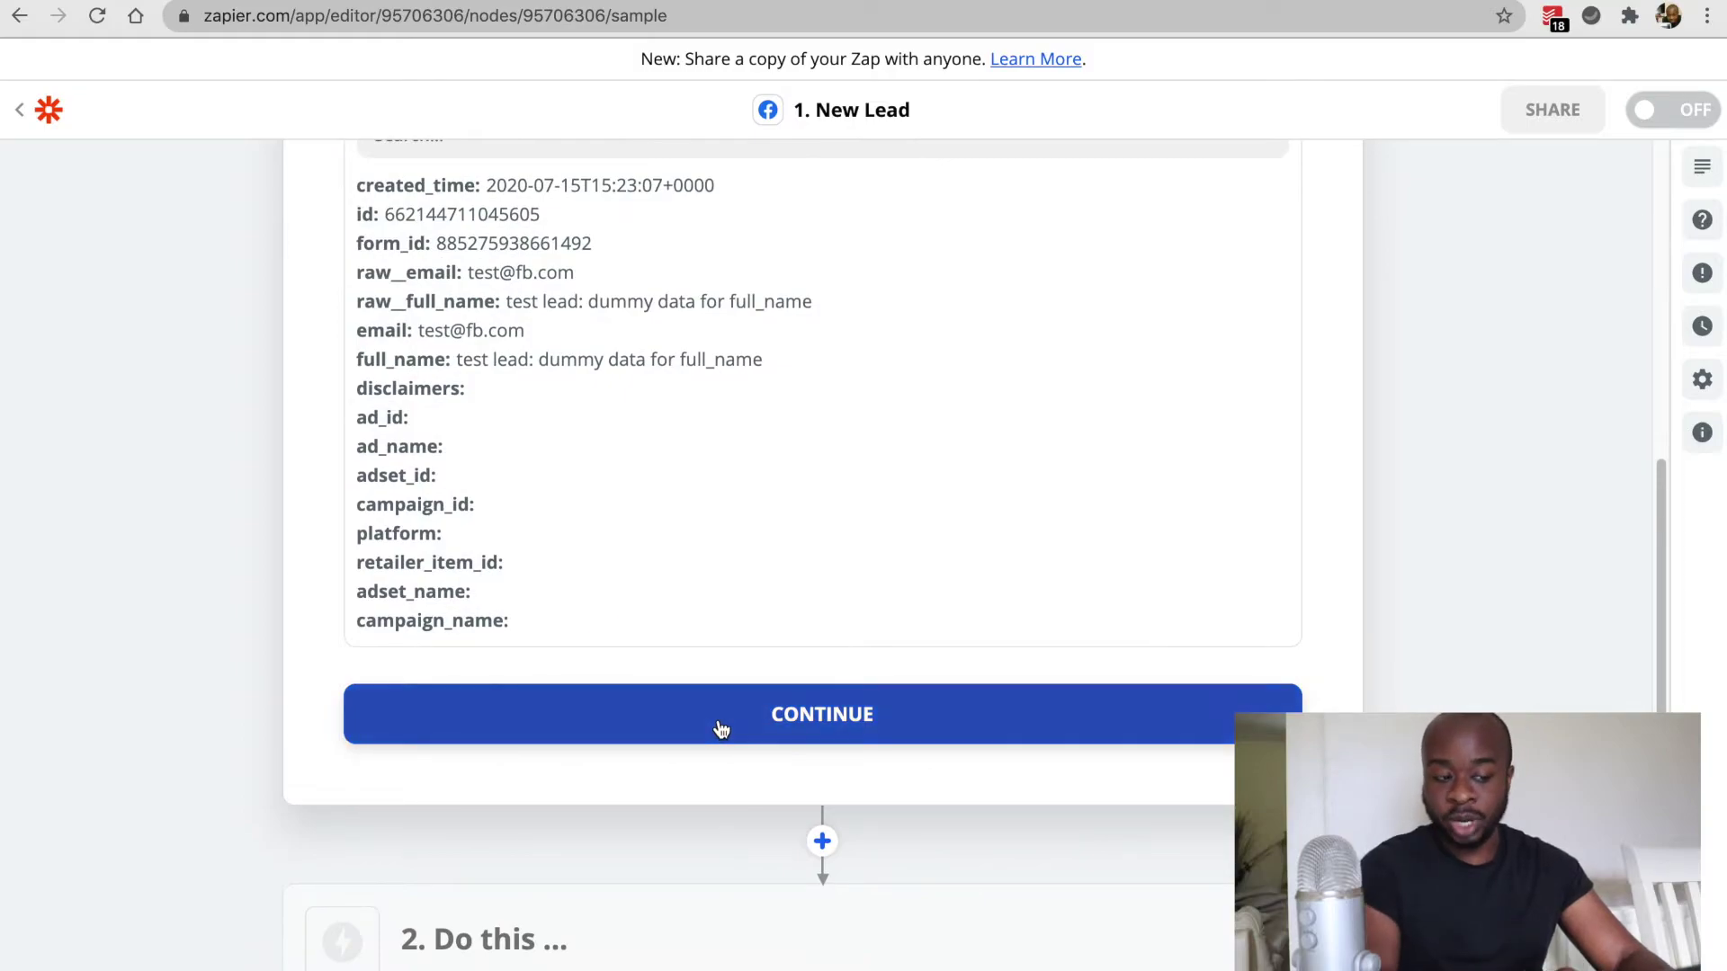
scroll(690, 637, up, 1)
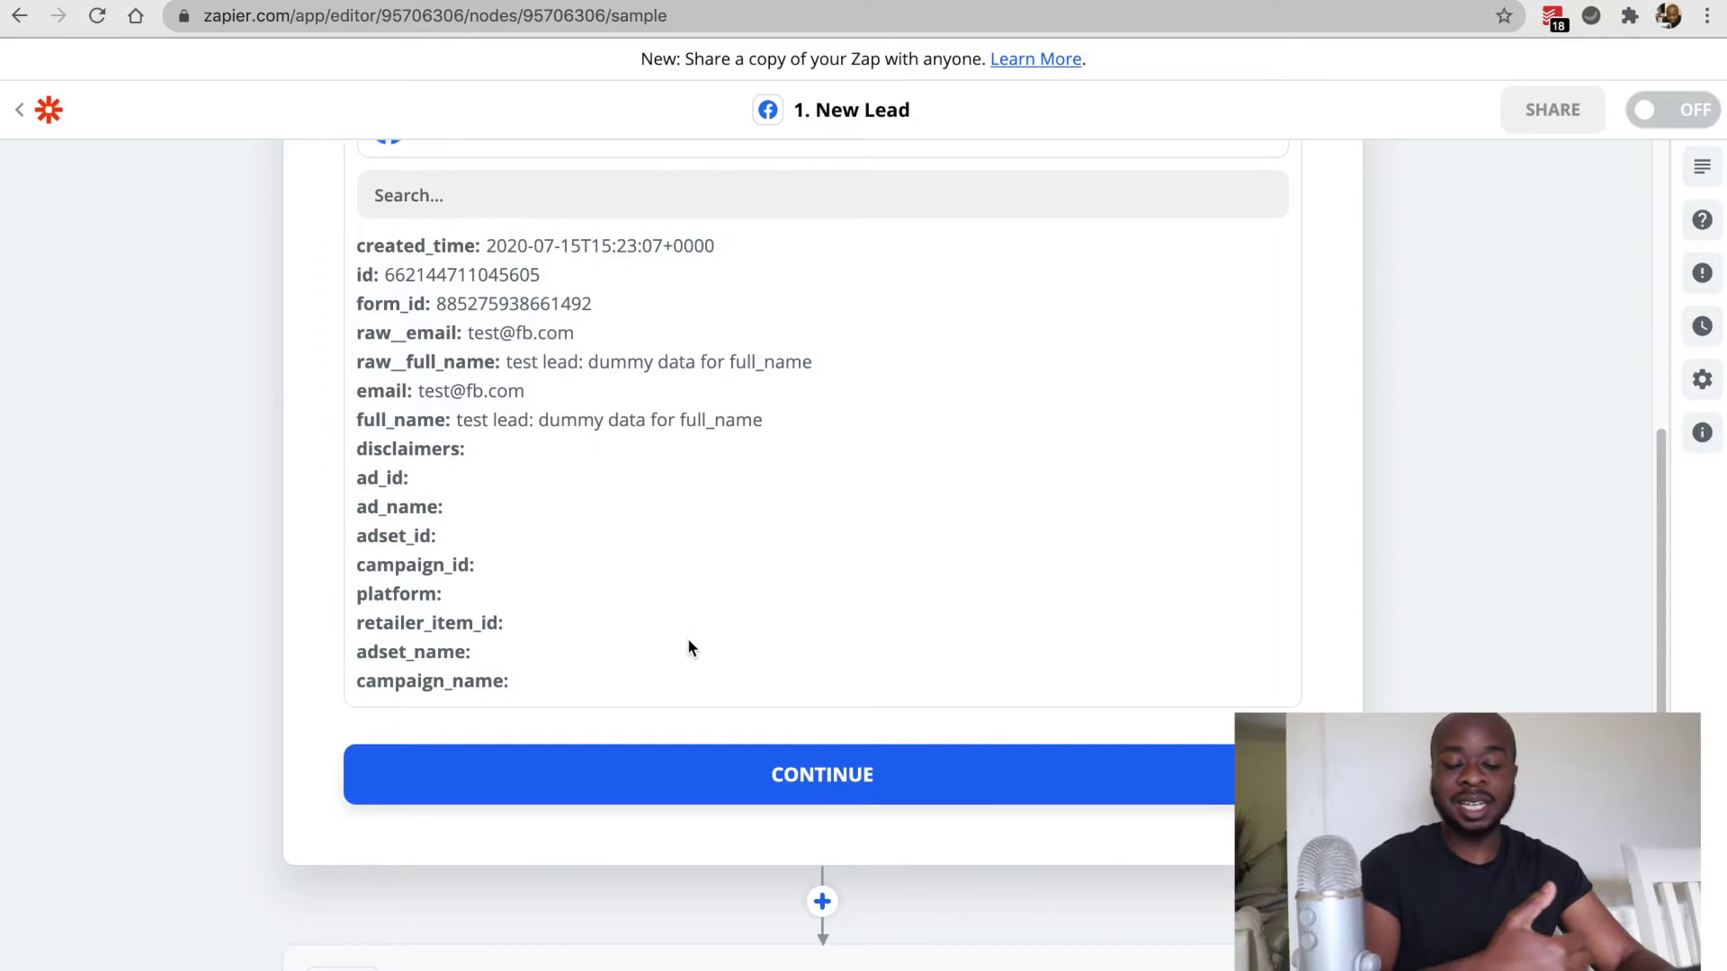
scroll(690, 637, up, 3)
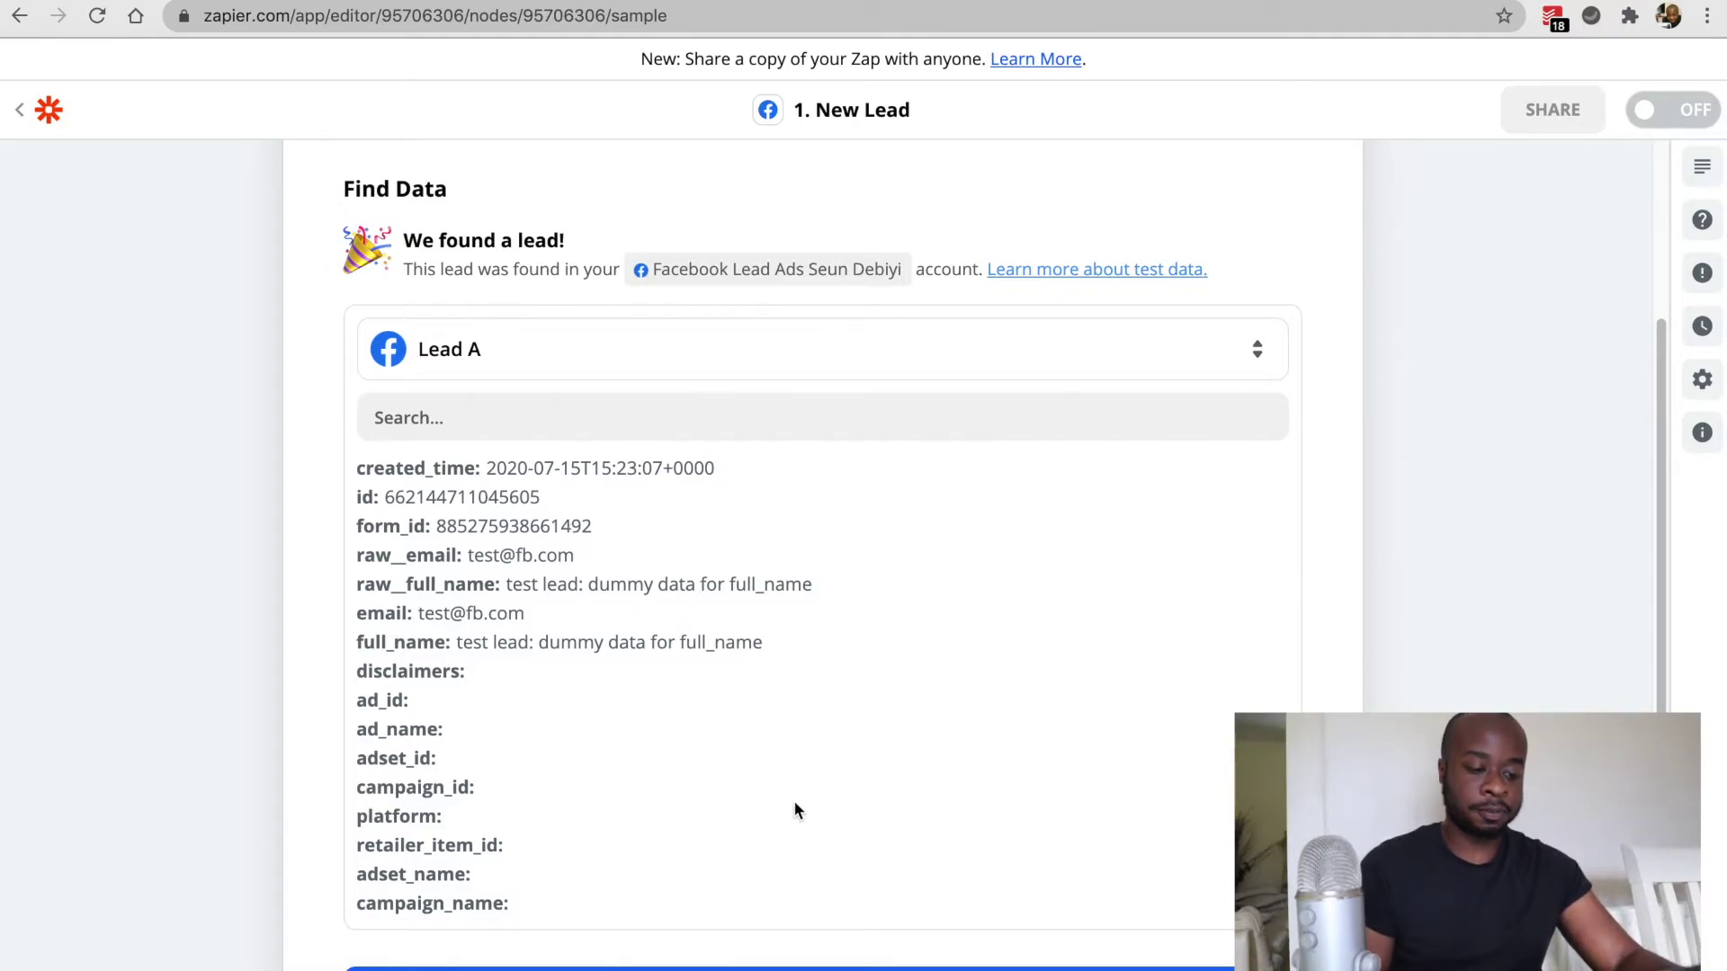
scroll(797, 810, down, 3)
Accept sample Lead A and make the action SMS by Zapier's Send SMS
click(741, 687)
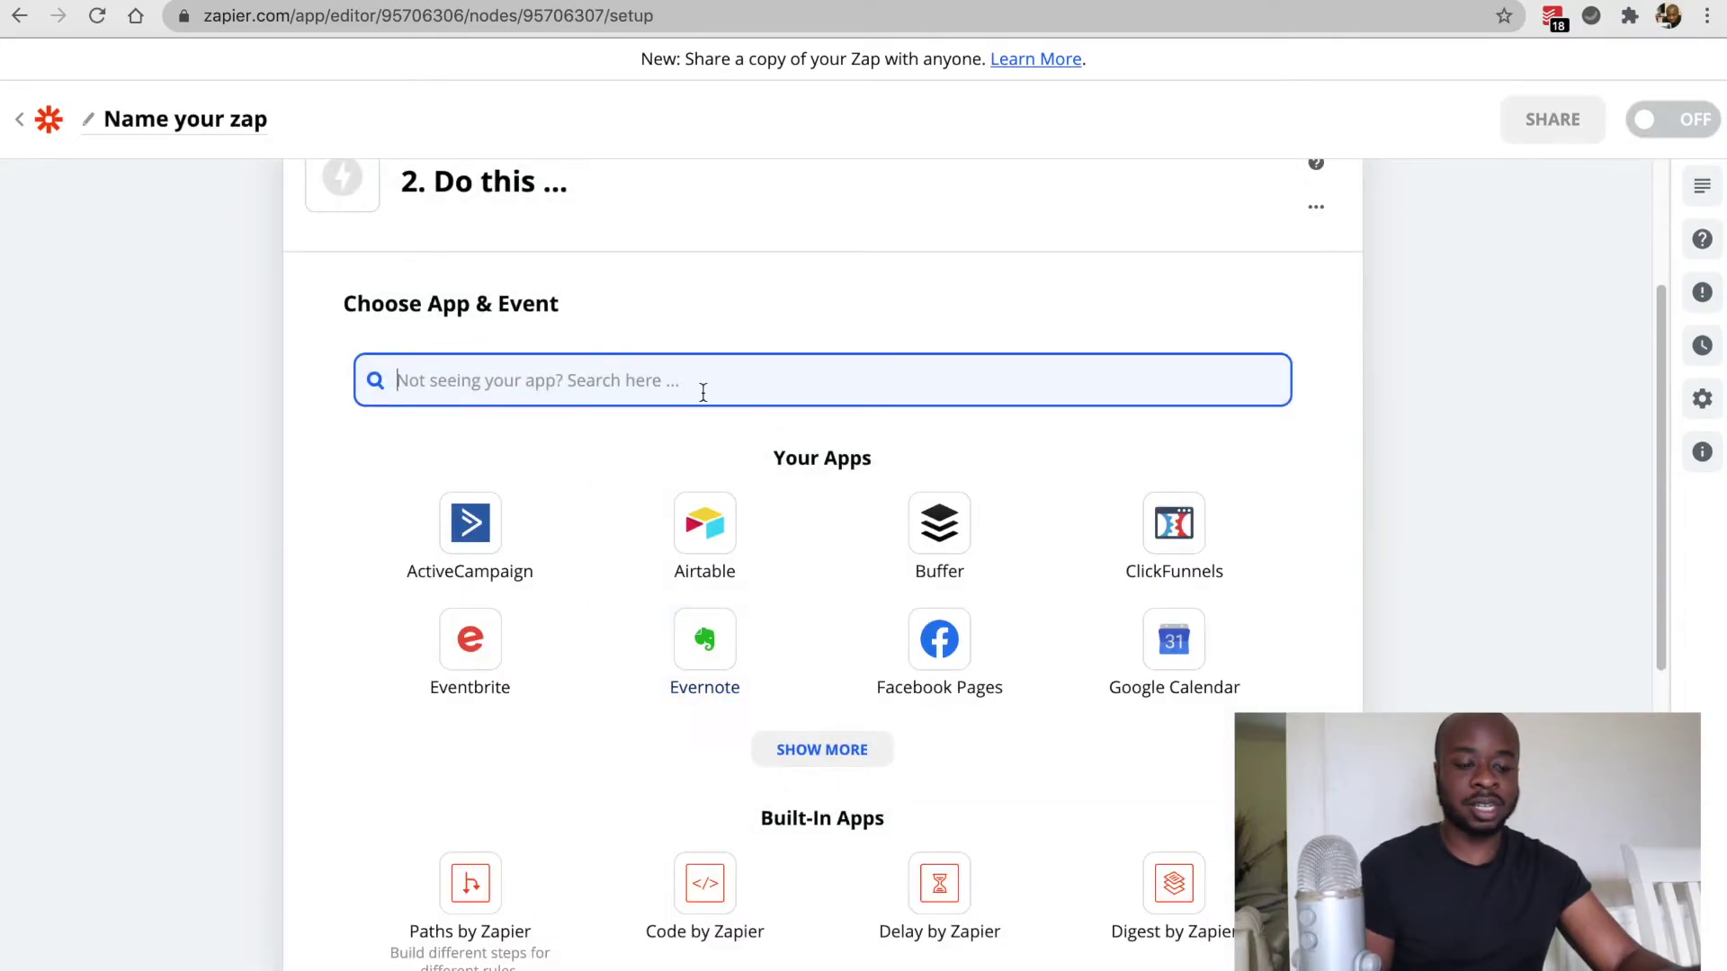
scroll(733, 325, up, 2)
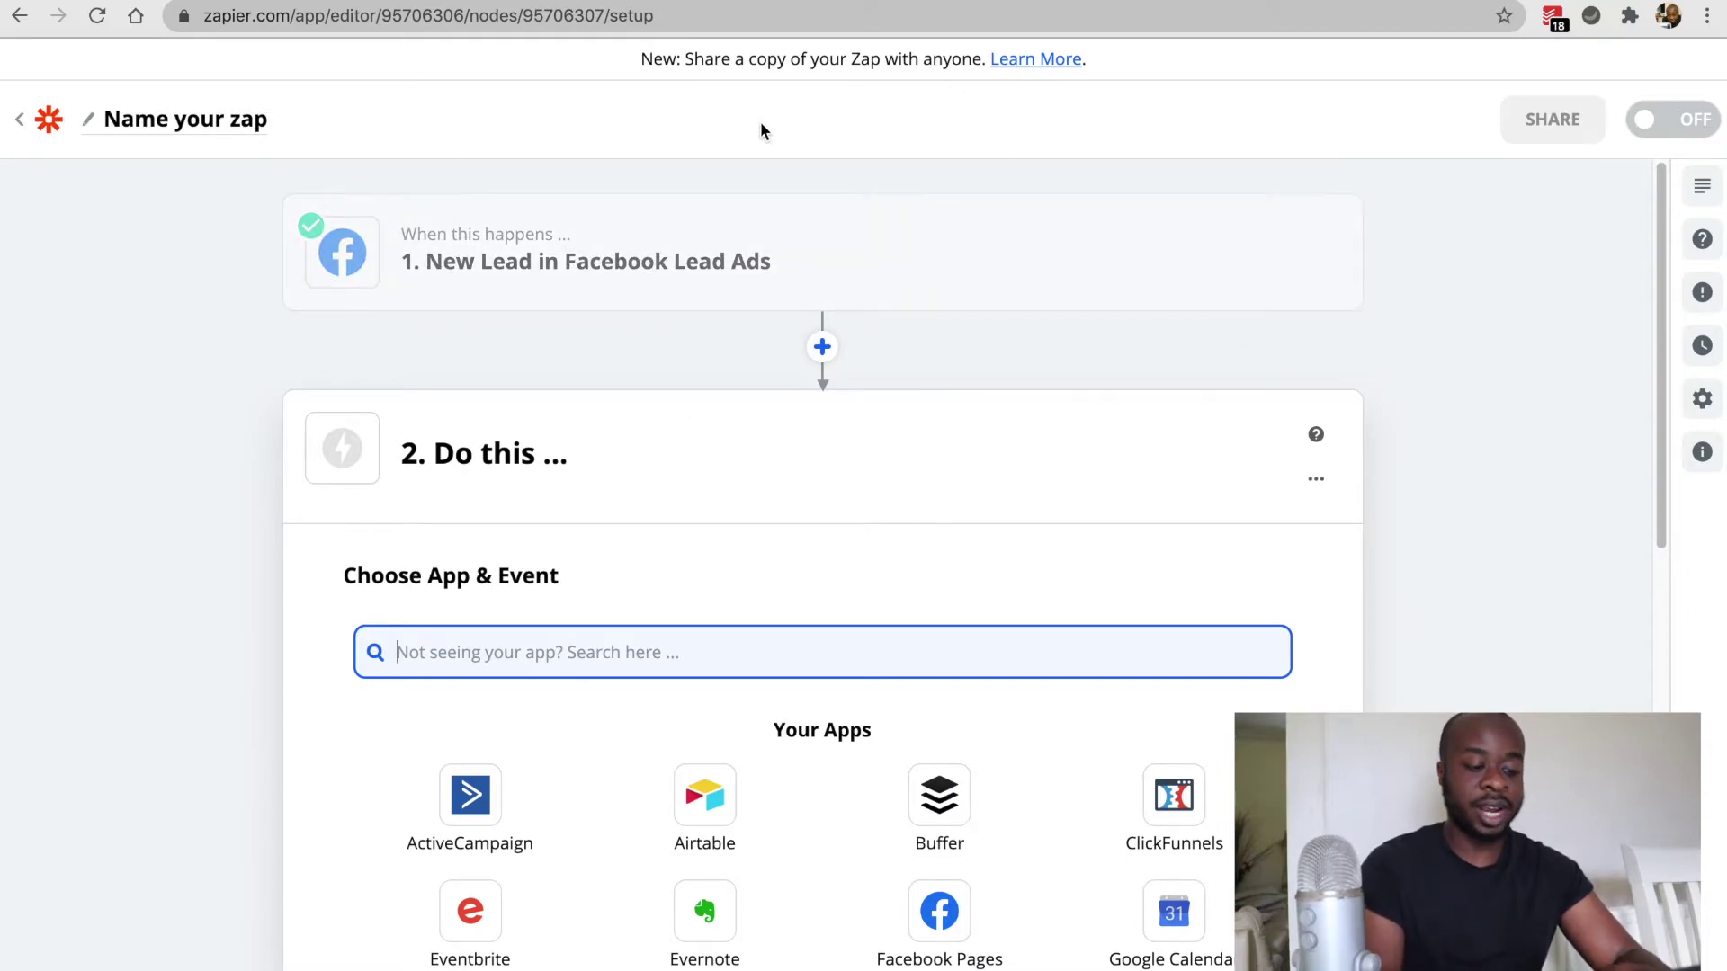
scroll(760, 129, down, 1)
text(sms)
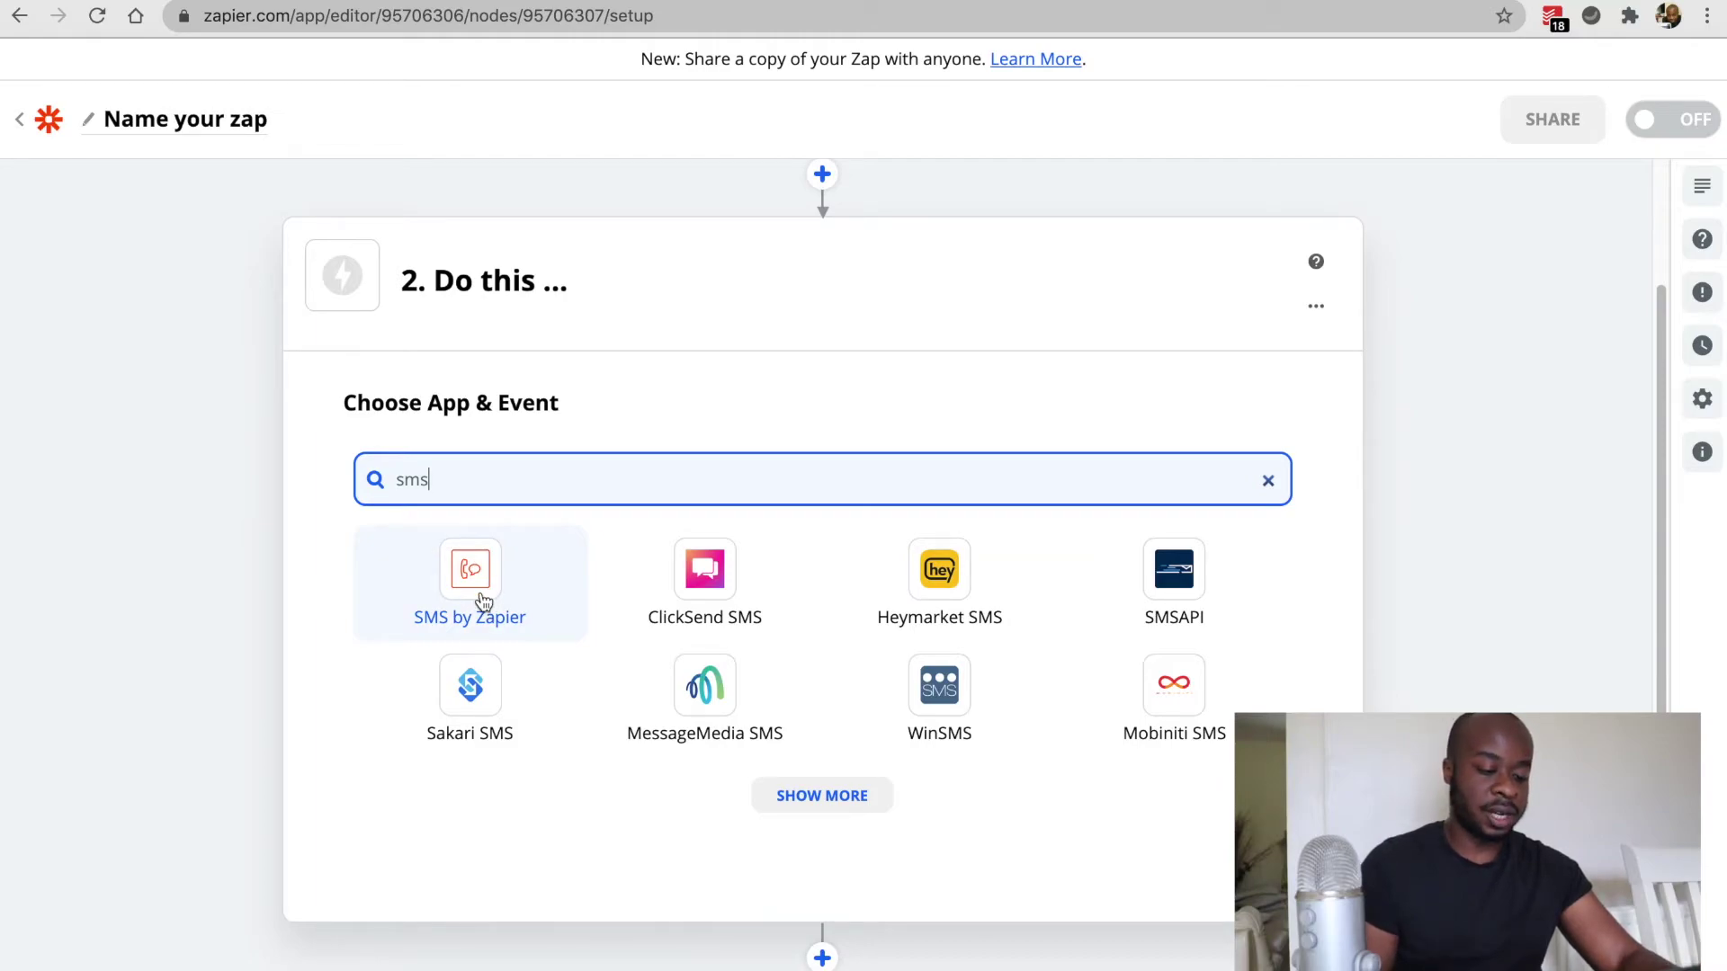
click(481, 601)
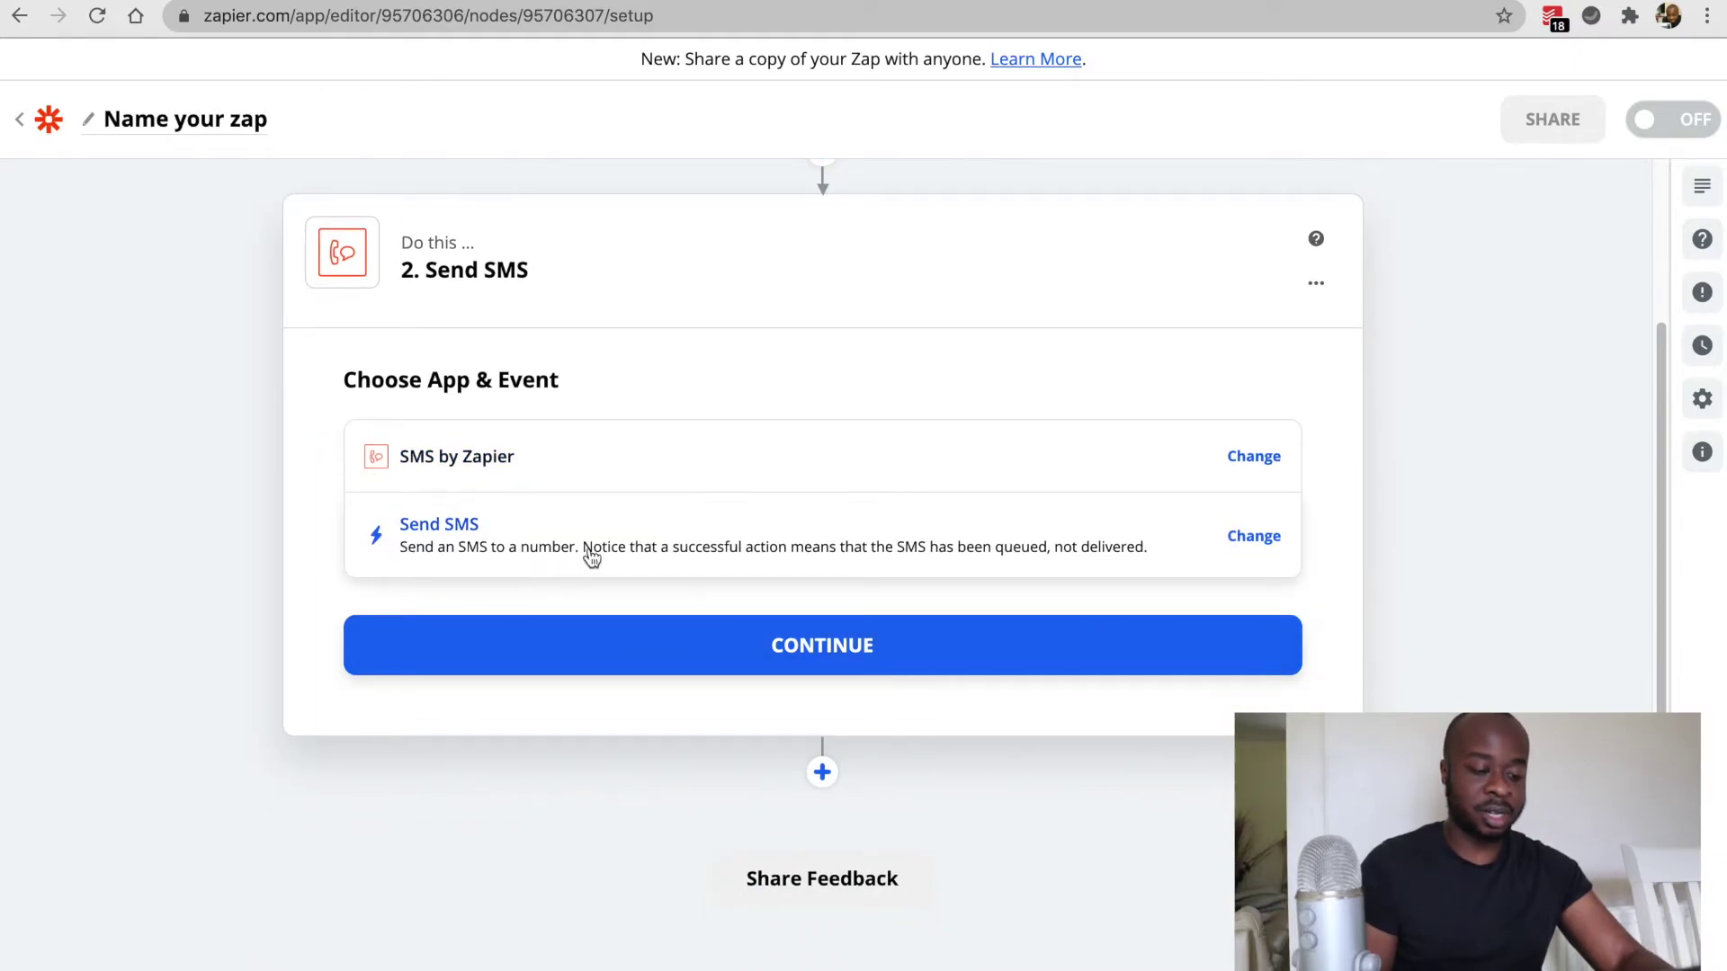
click(756, 638)
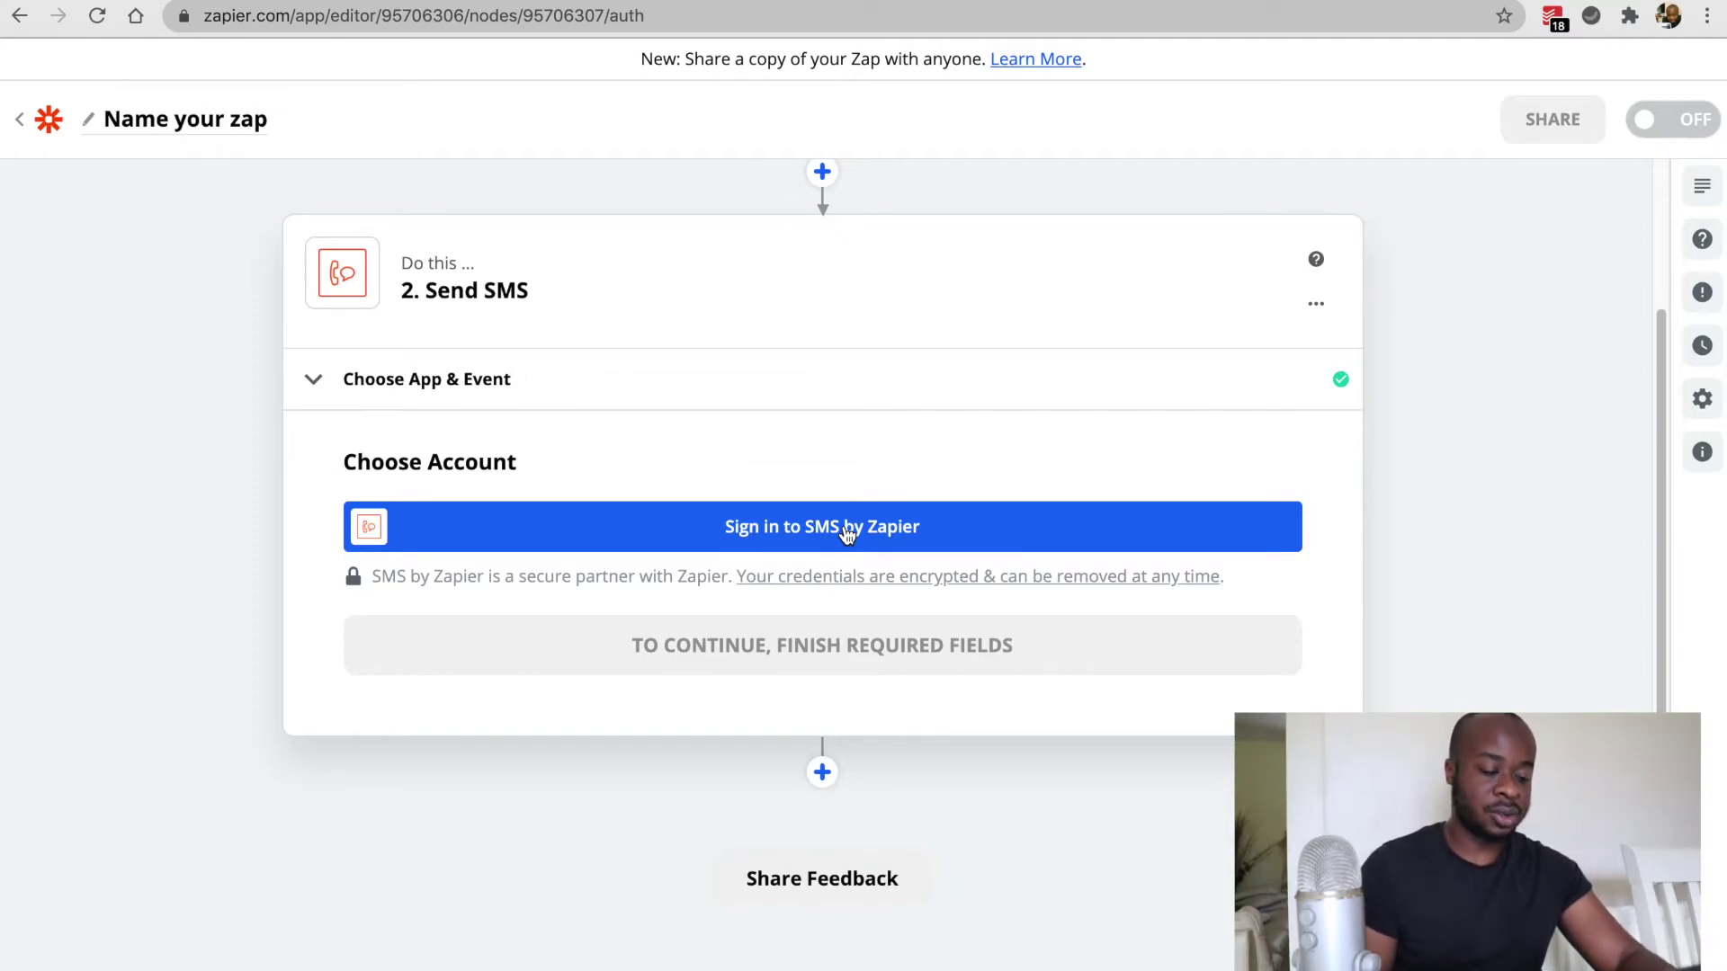
Connect the SMS by Zapier account using the confirmation PIN delivered by SMS
click(846, 527)
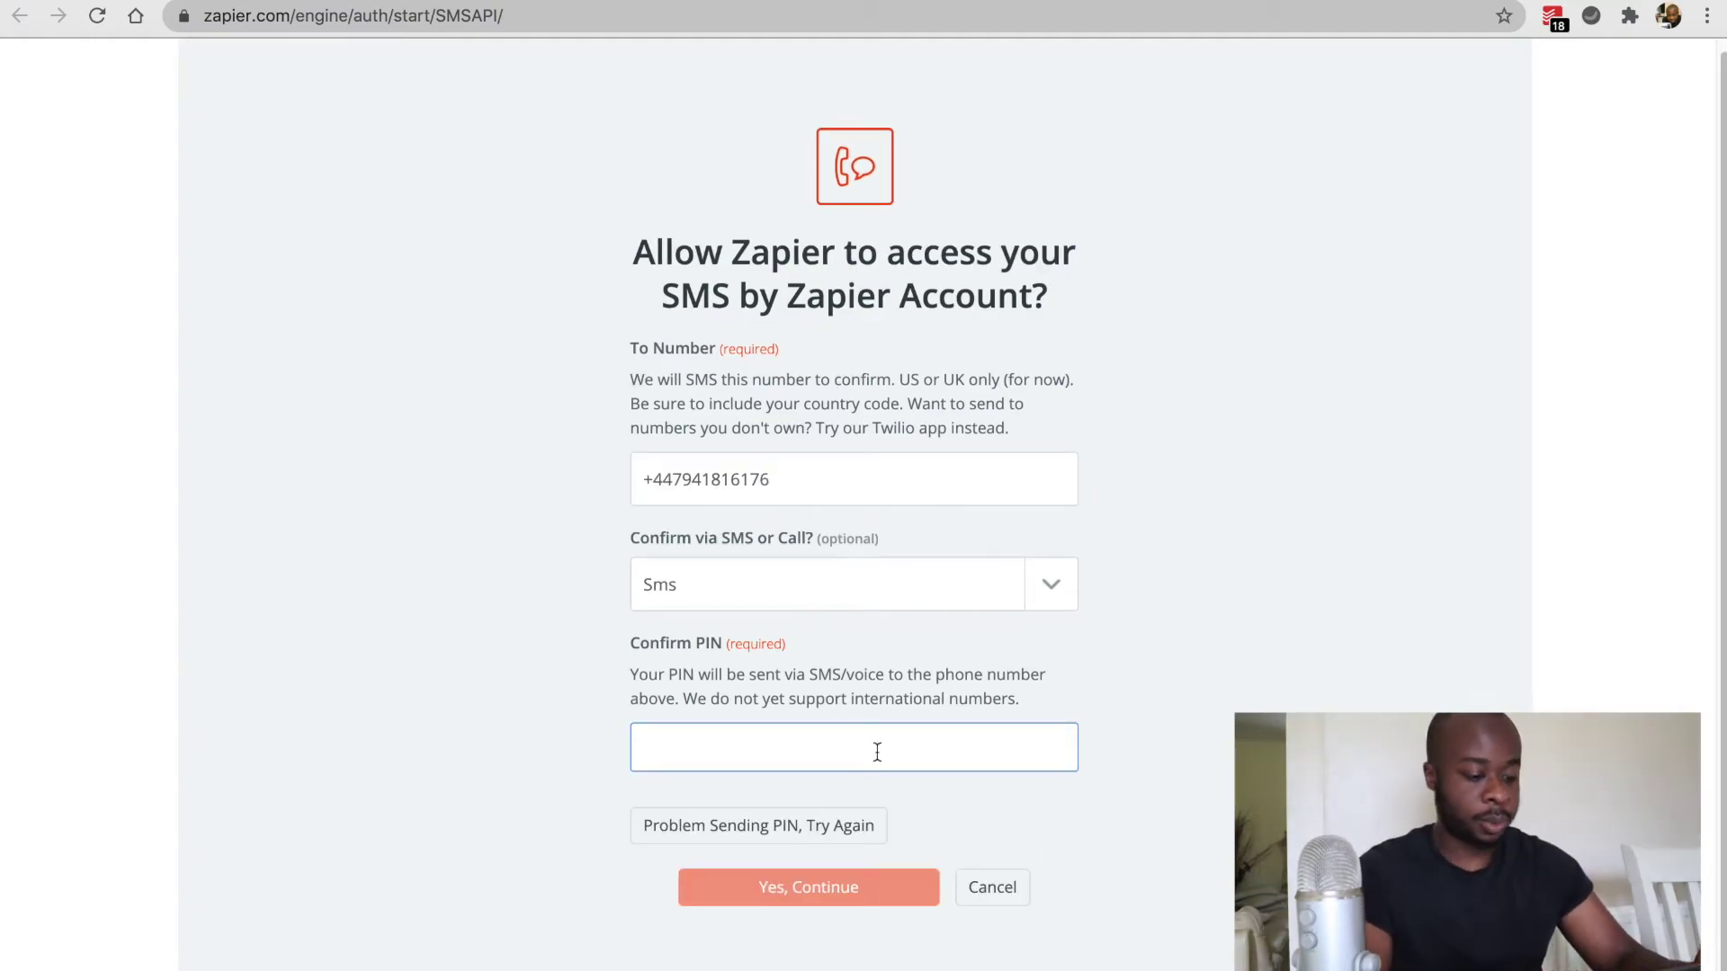
click(887, 598)
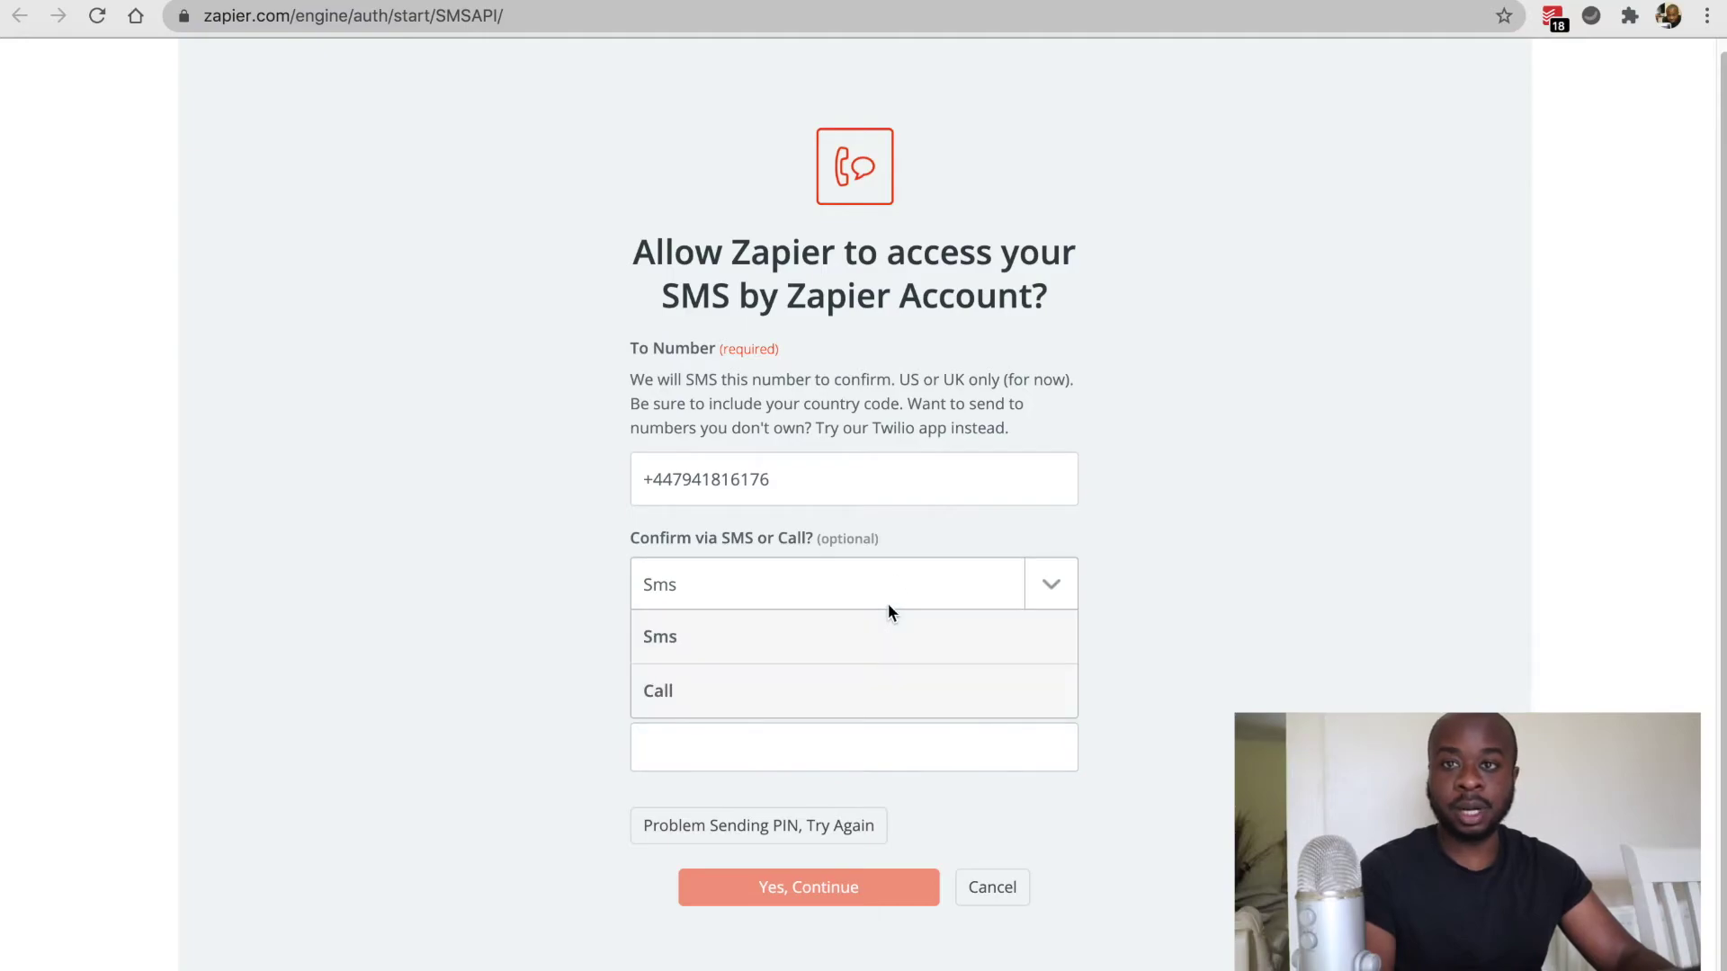
click(823, 646)
click(809, 824)
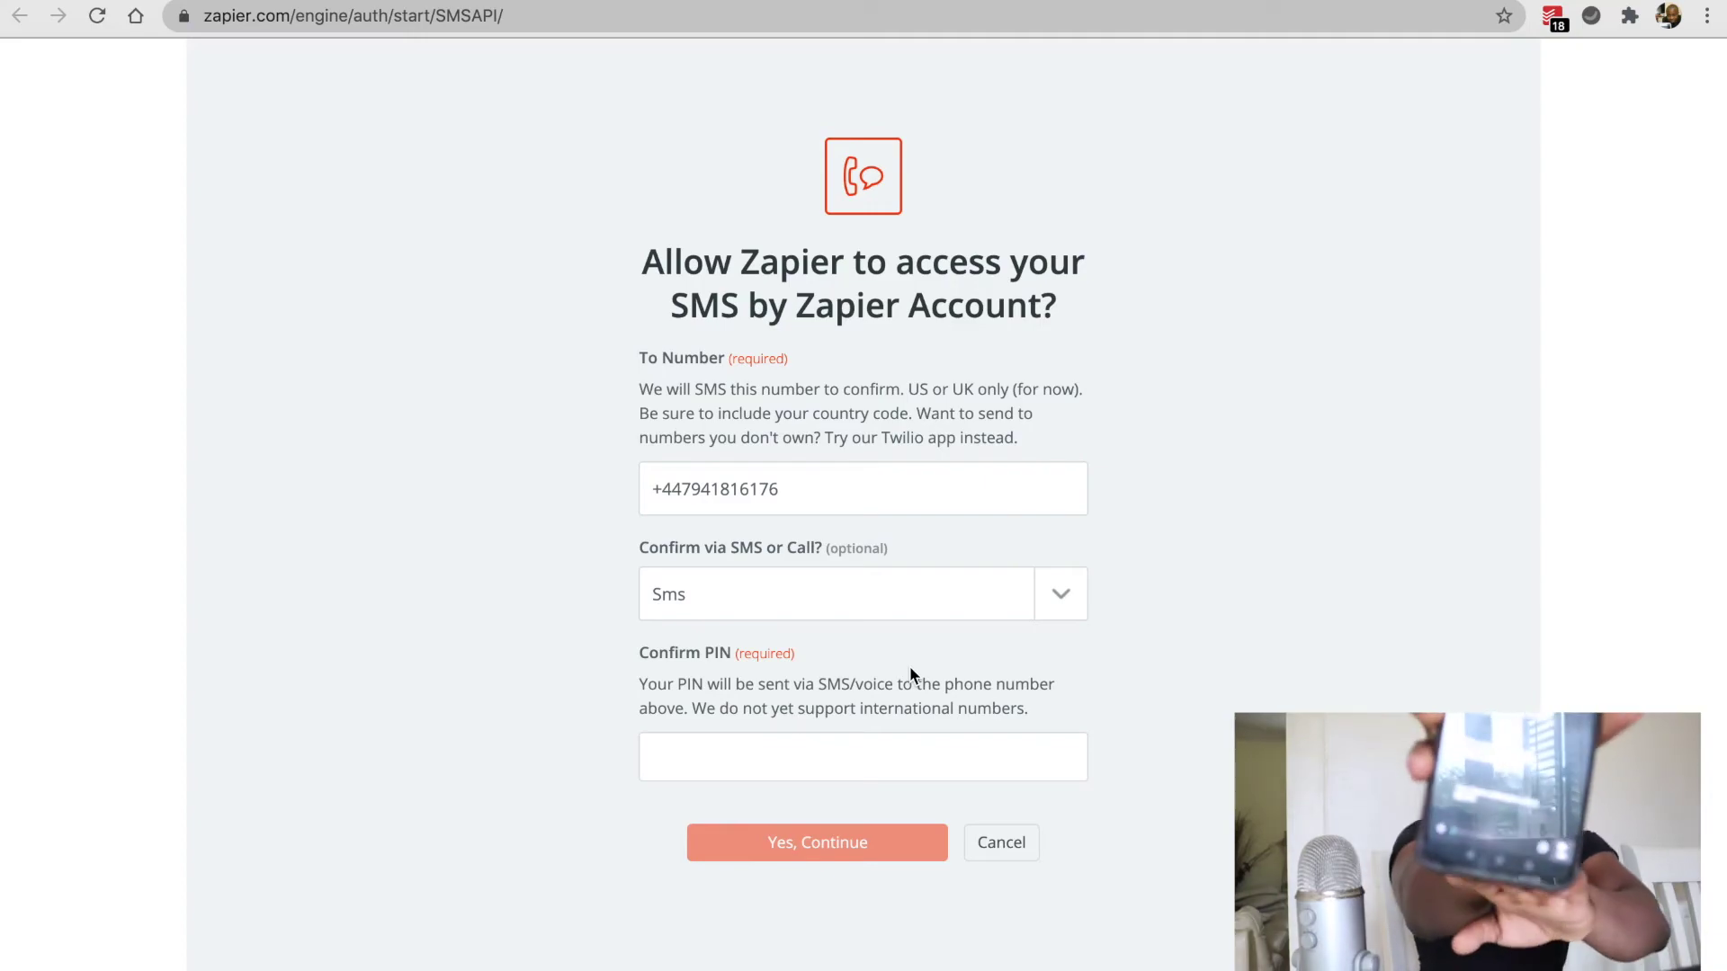
click(777, 735)
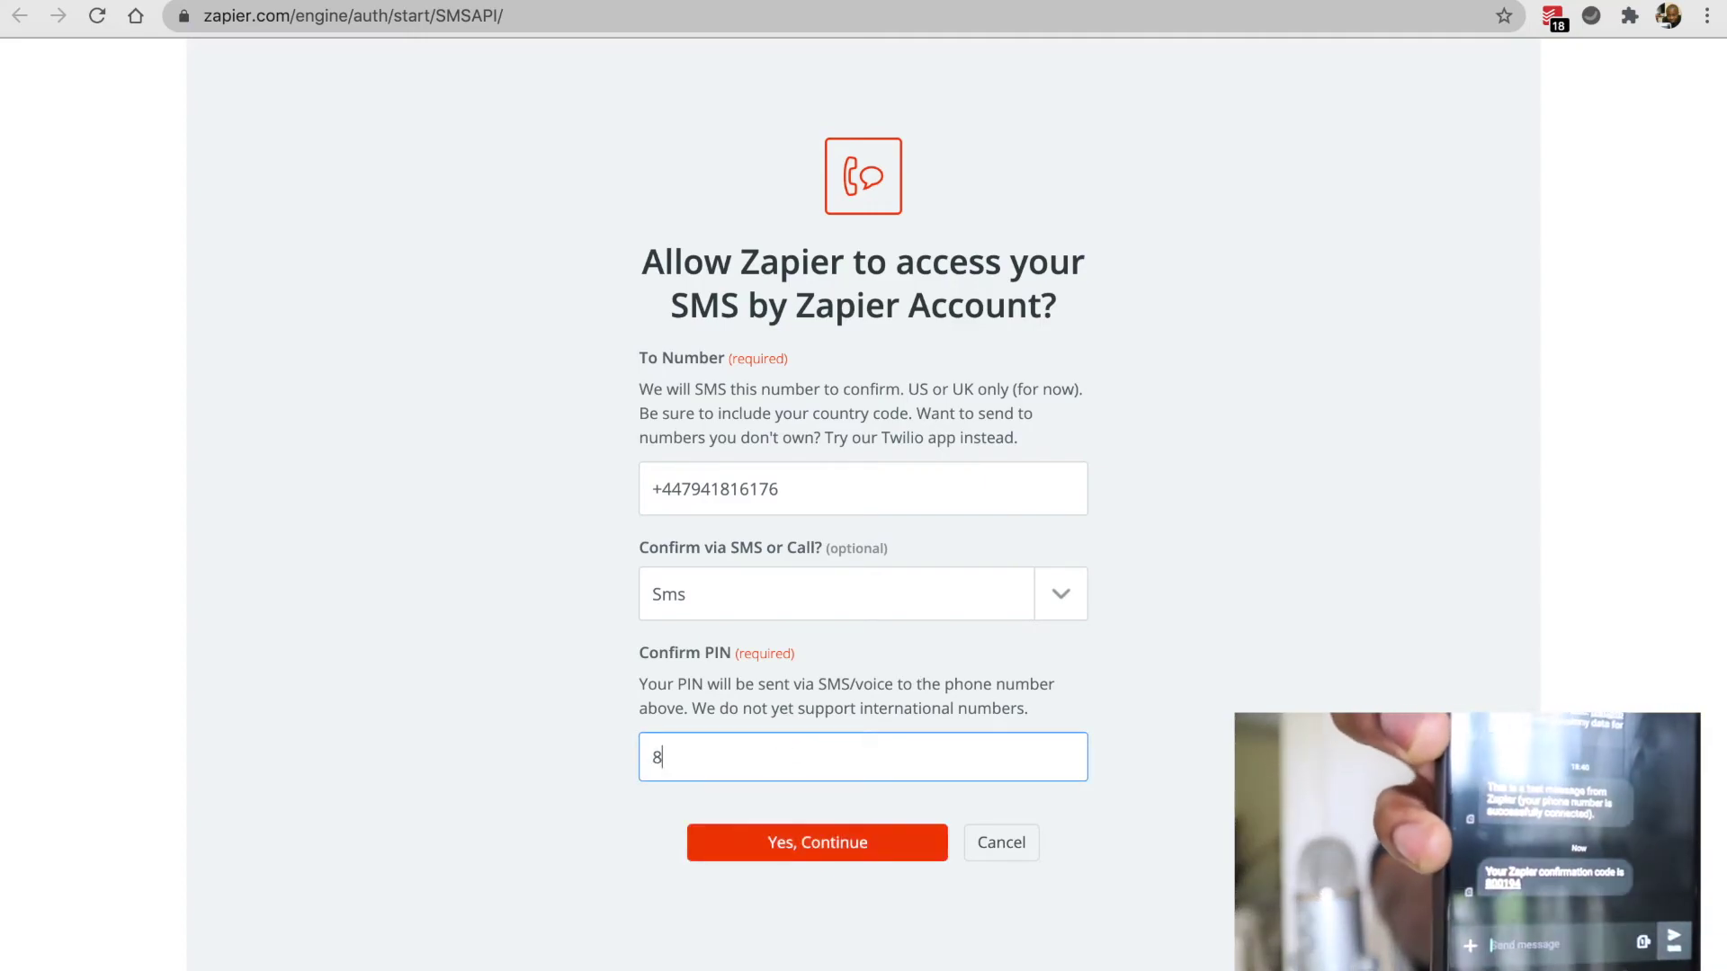
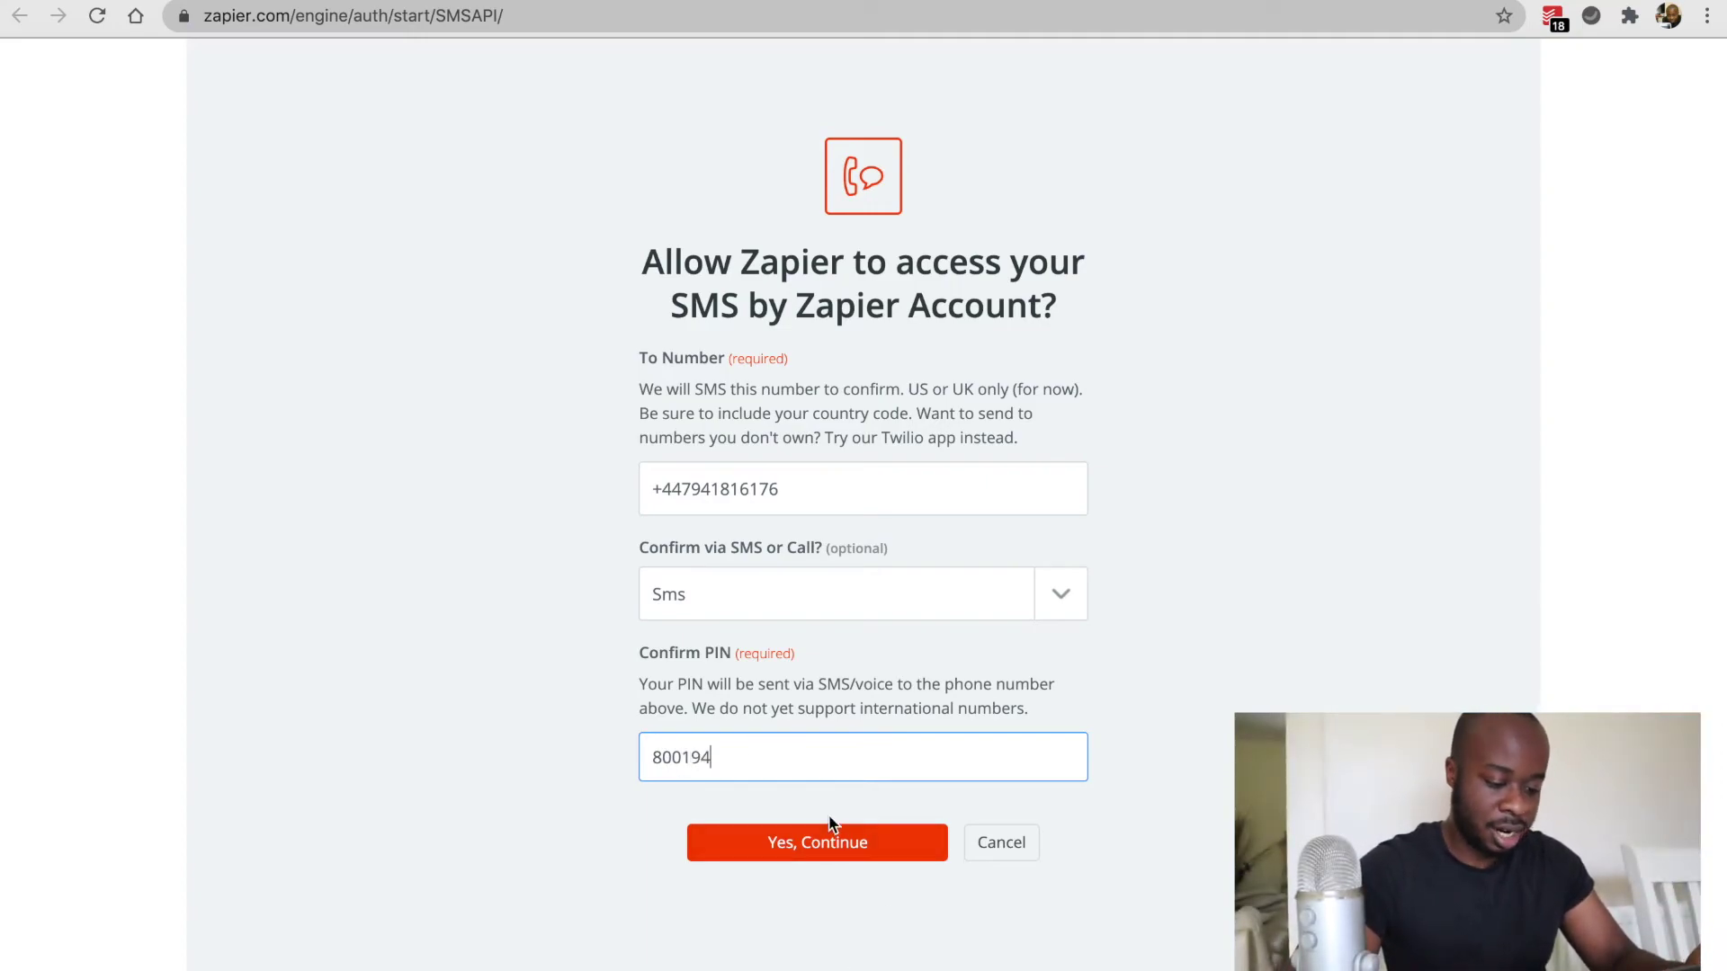
click(824, 845)
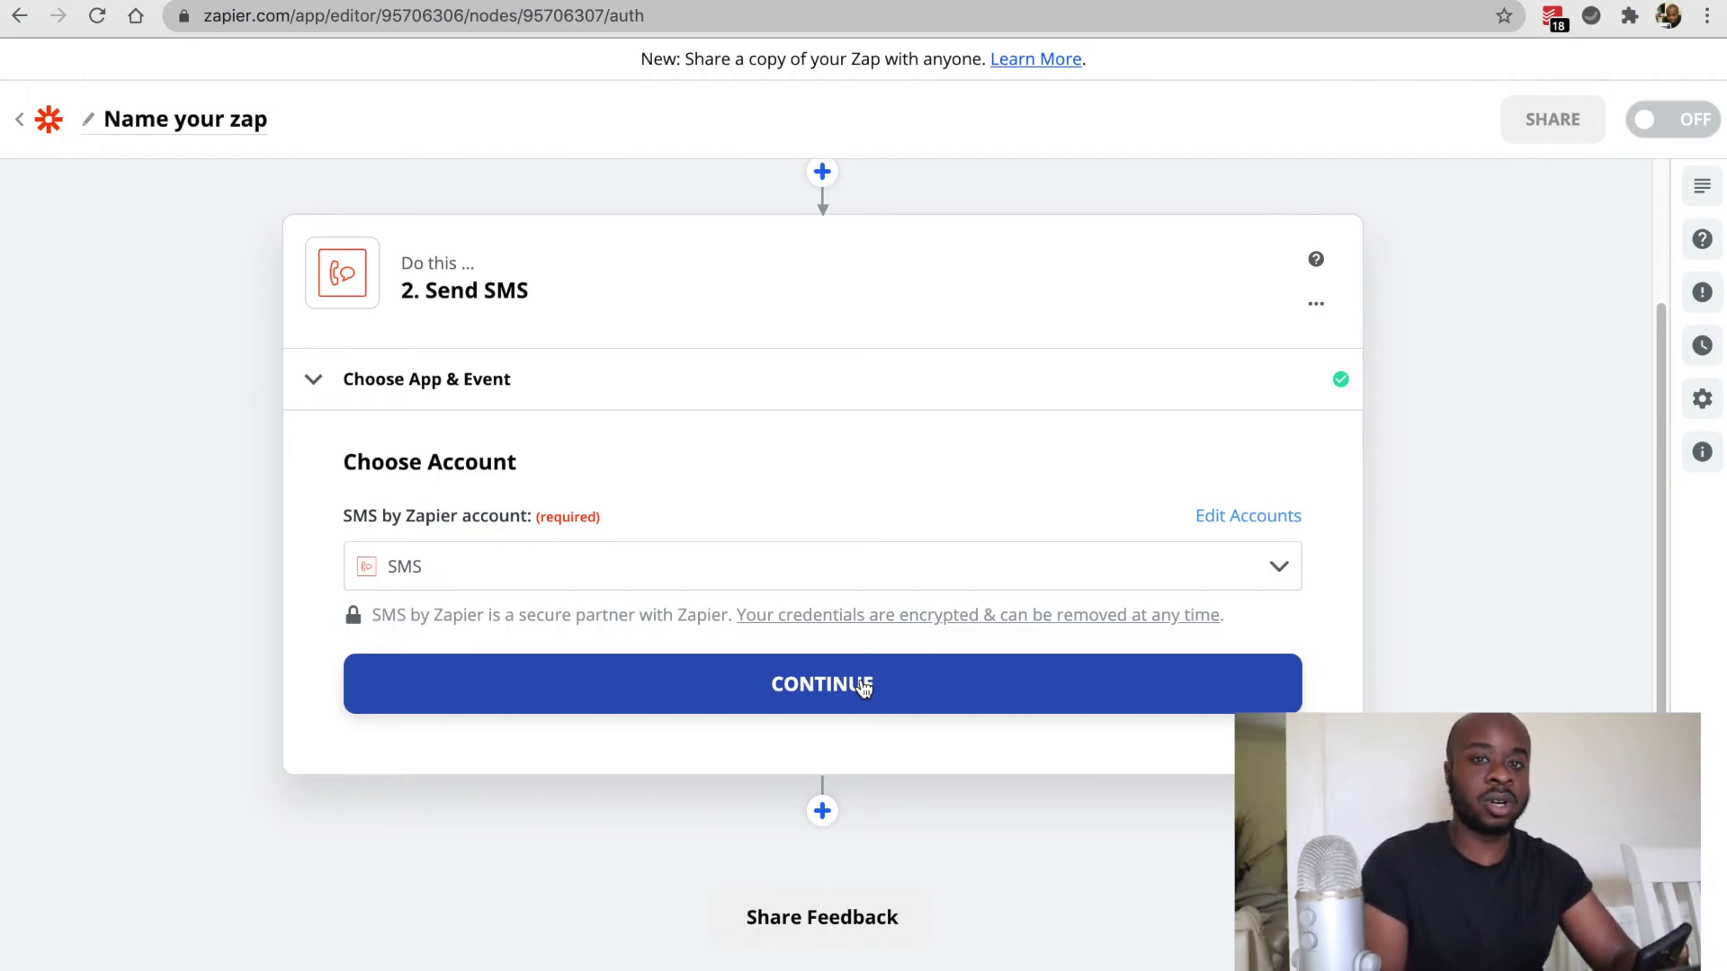
click(863, 687)
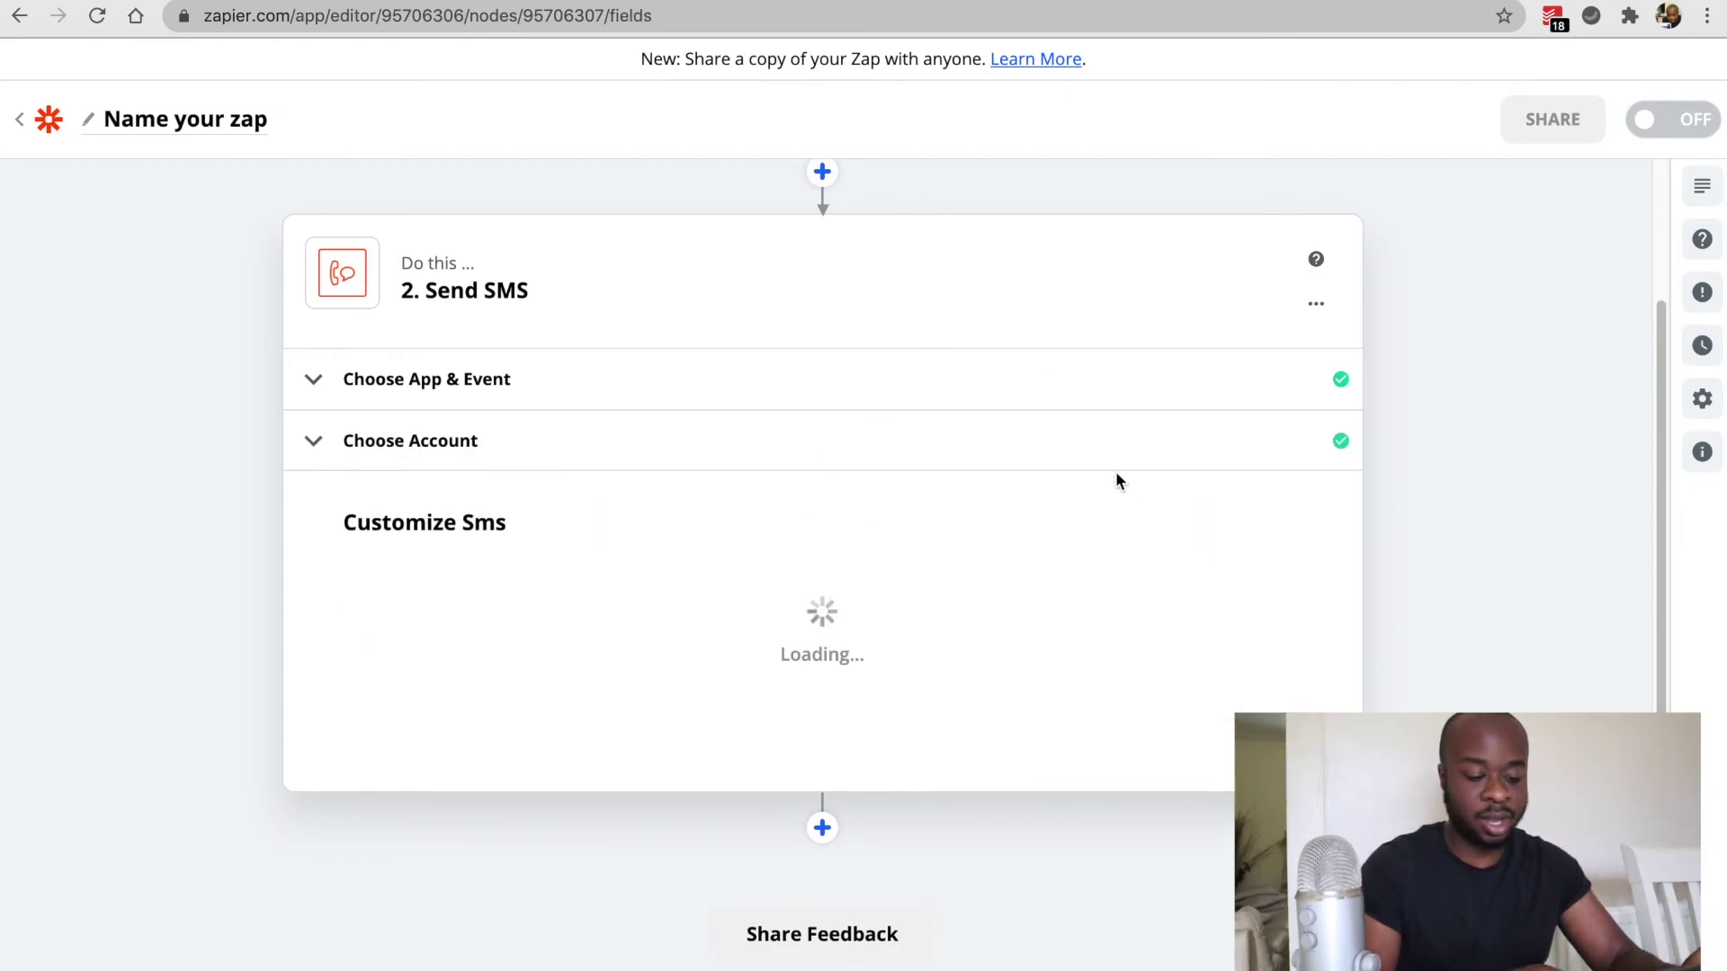
scroll(1033, 666, down, 3)
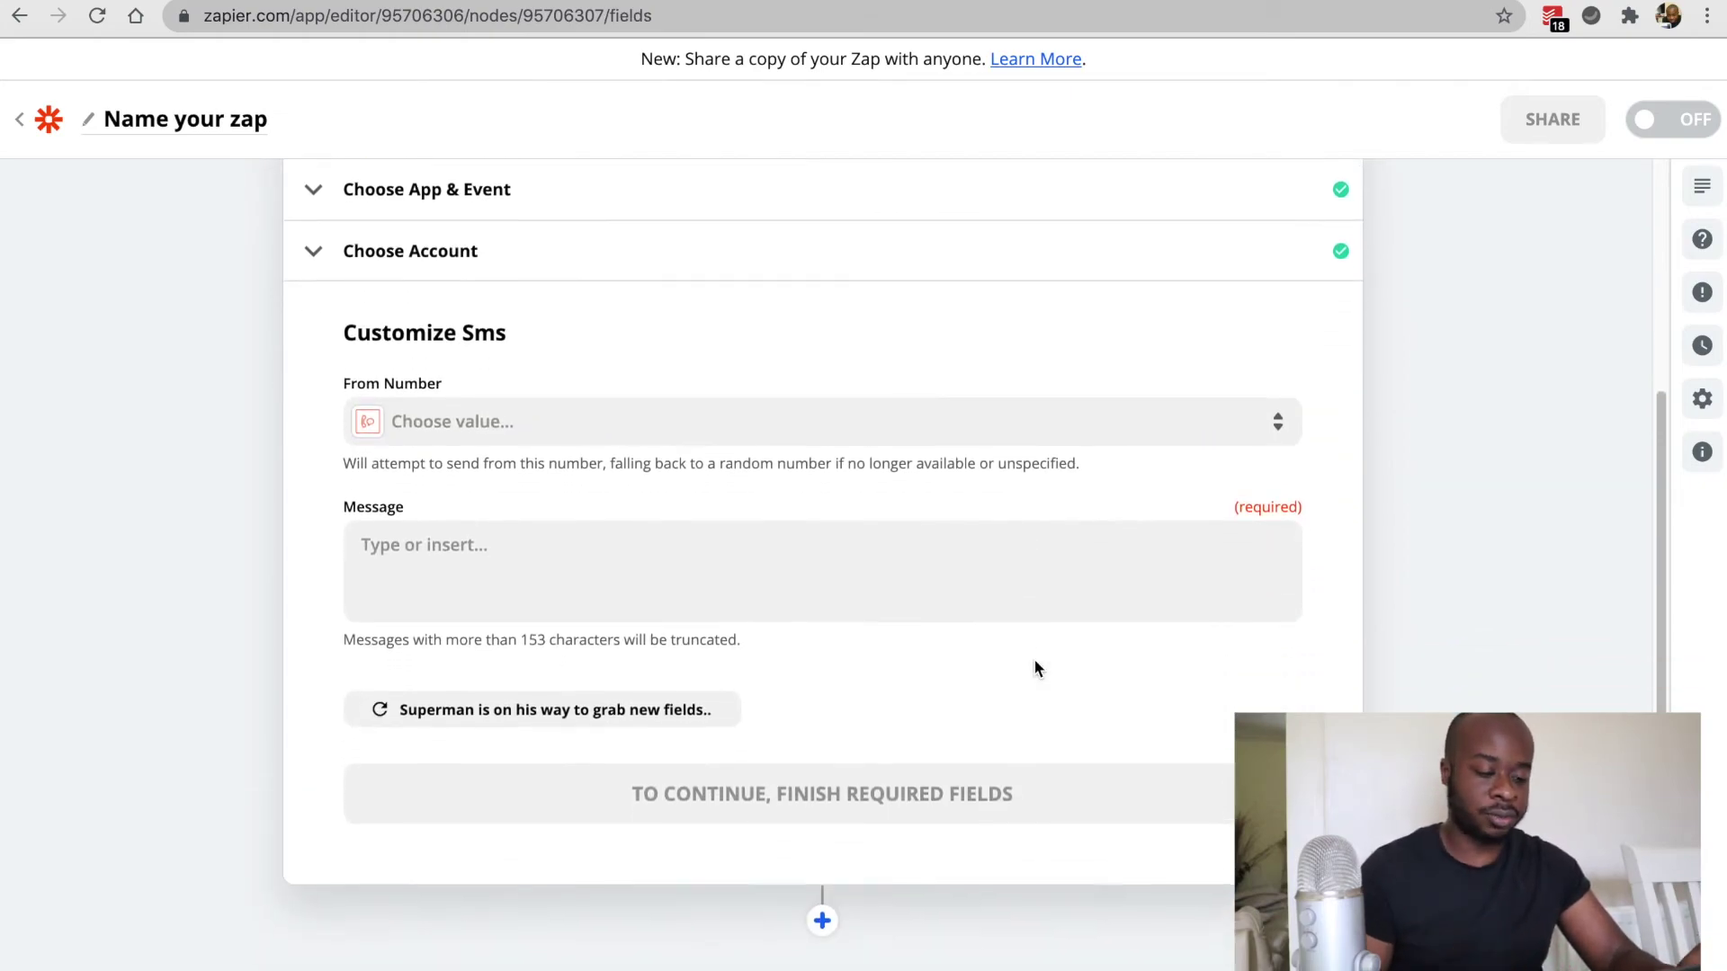
click(780, 546)
scroll(797, 561, down, 1)
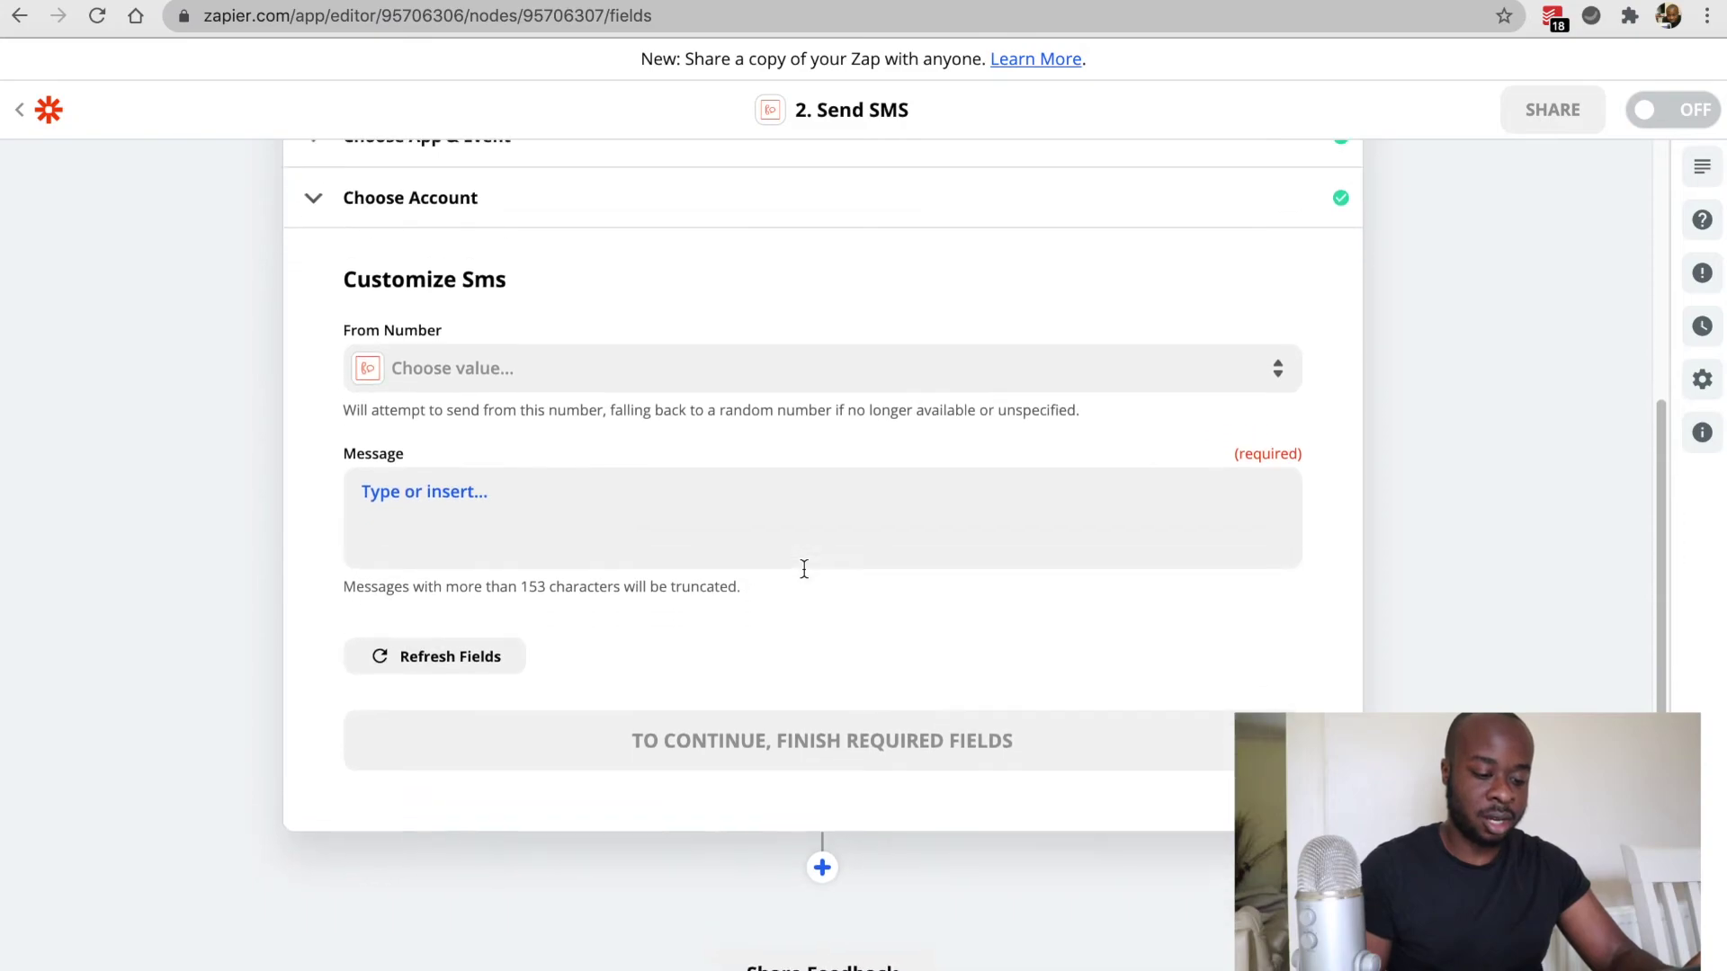
scroll(804, 569, up, 2)
click(755, 459)
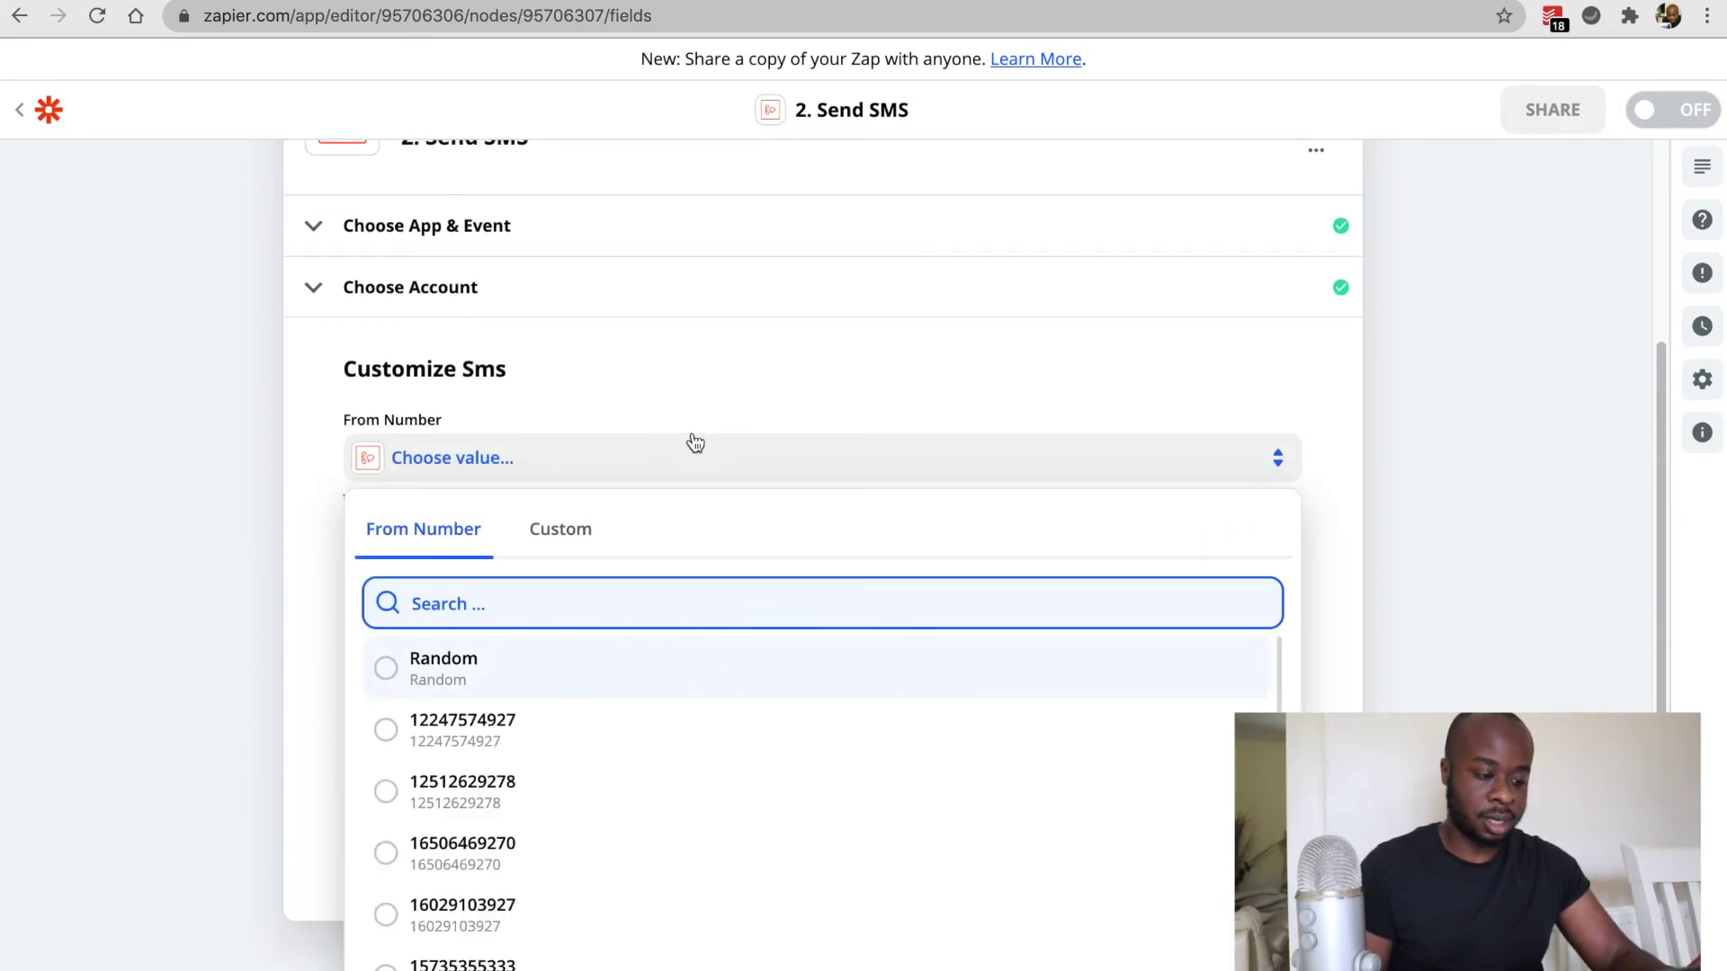
scroll(729, 811, down, 5)
scroll(729, 809, up, 5)
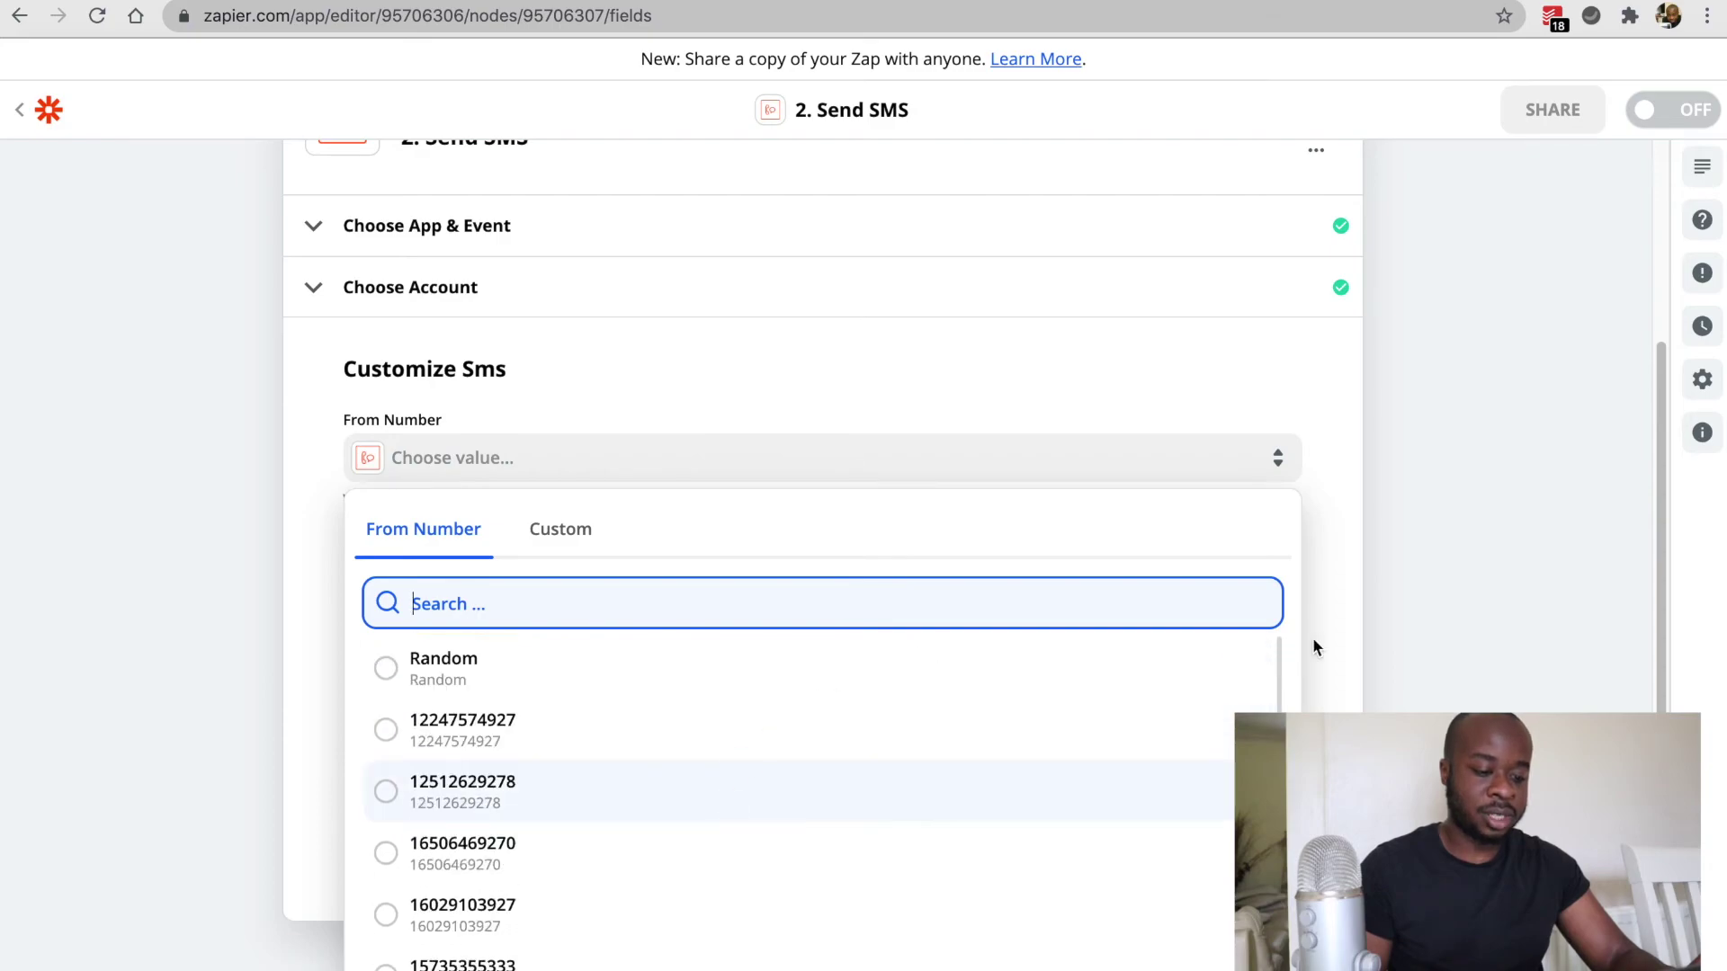
scroll(1313, 644, down, 3)
scroll(810, 601, down, 1)
scroll(759, 600, down, 2)
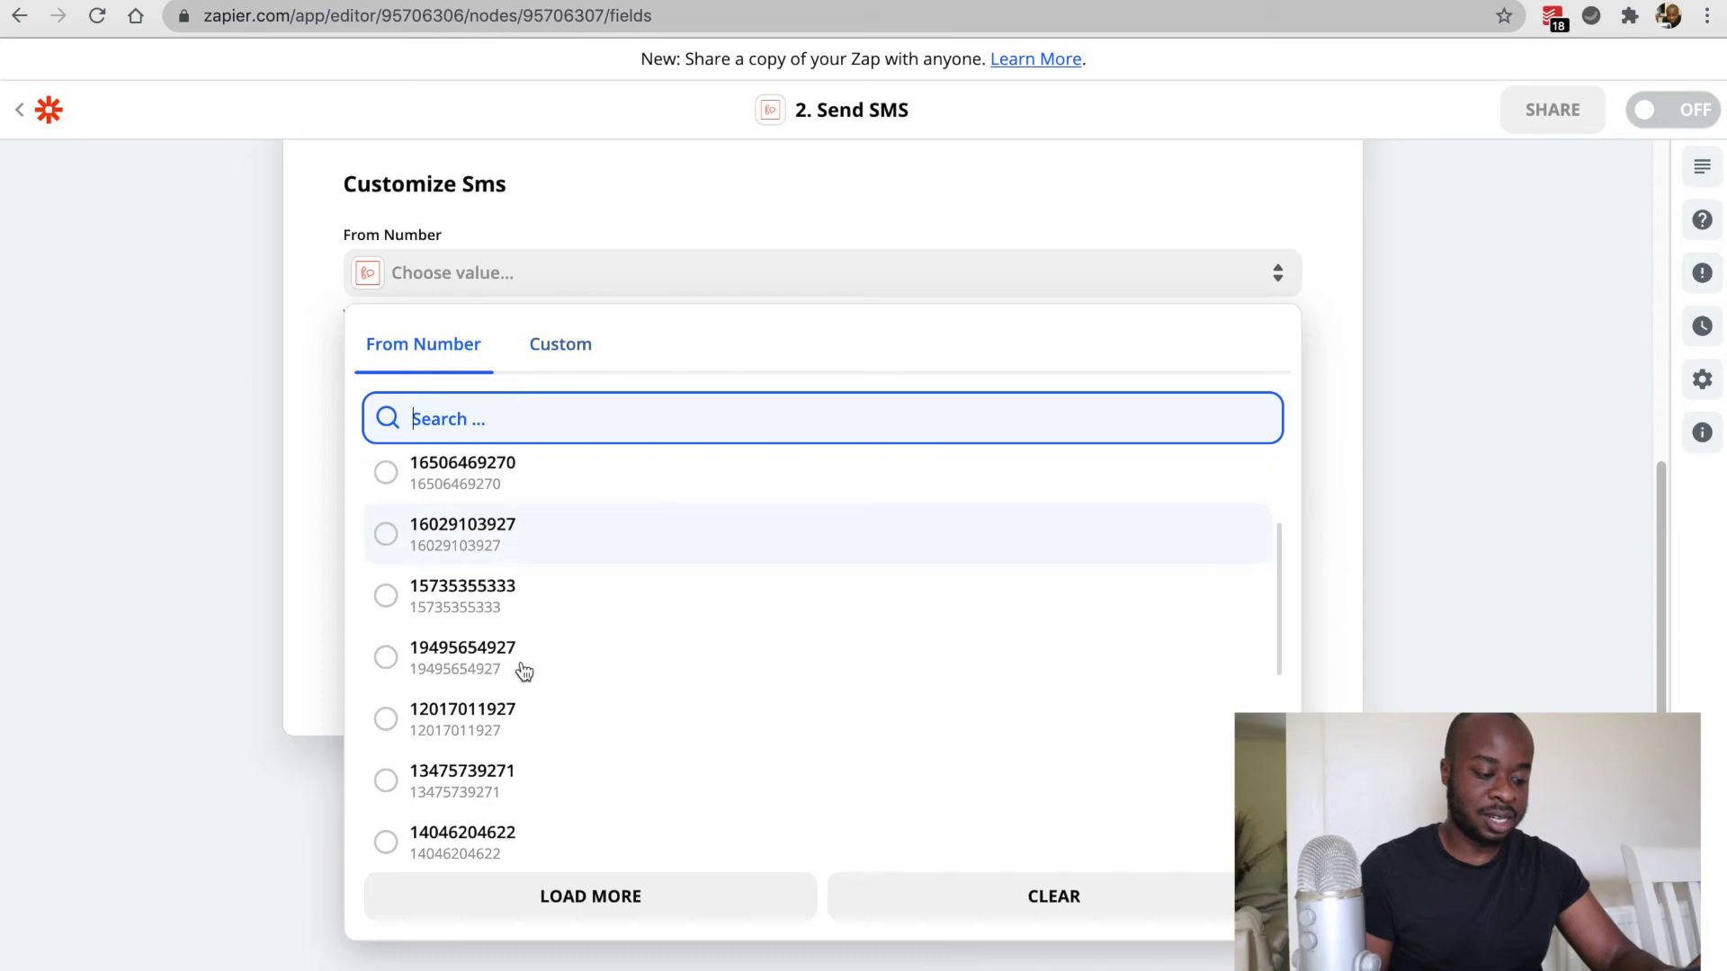
scroll(525, 673, up, 3)
scroll(554, 708, down, 2)
scroll(564, 725, down, 3)
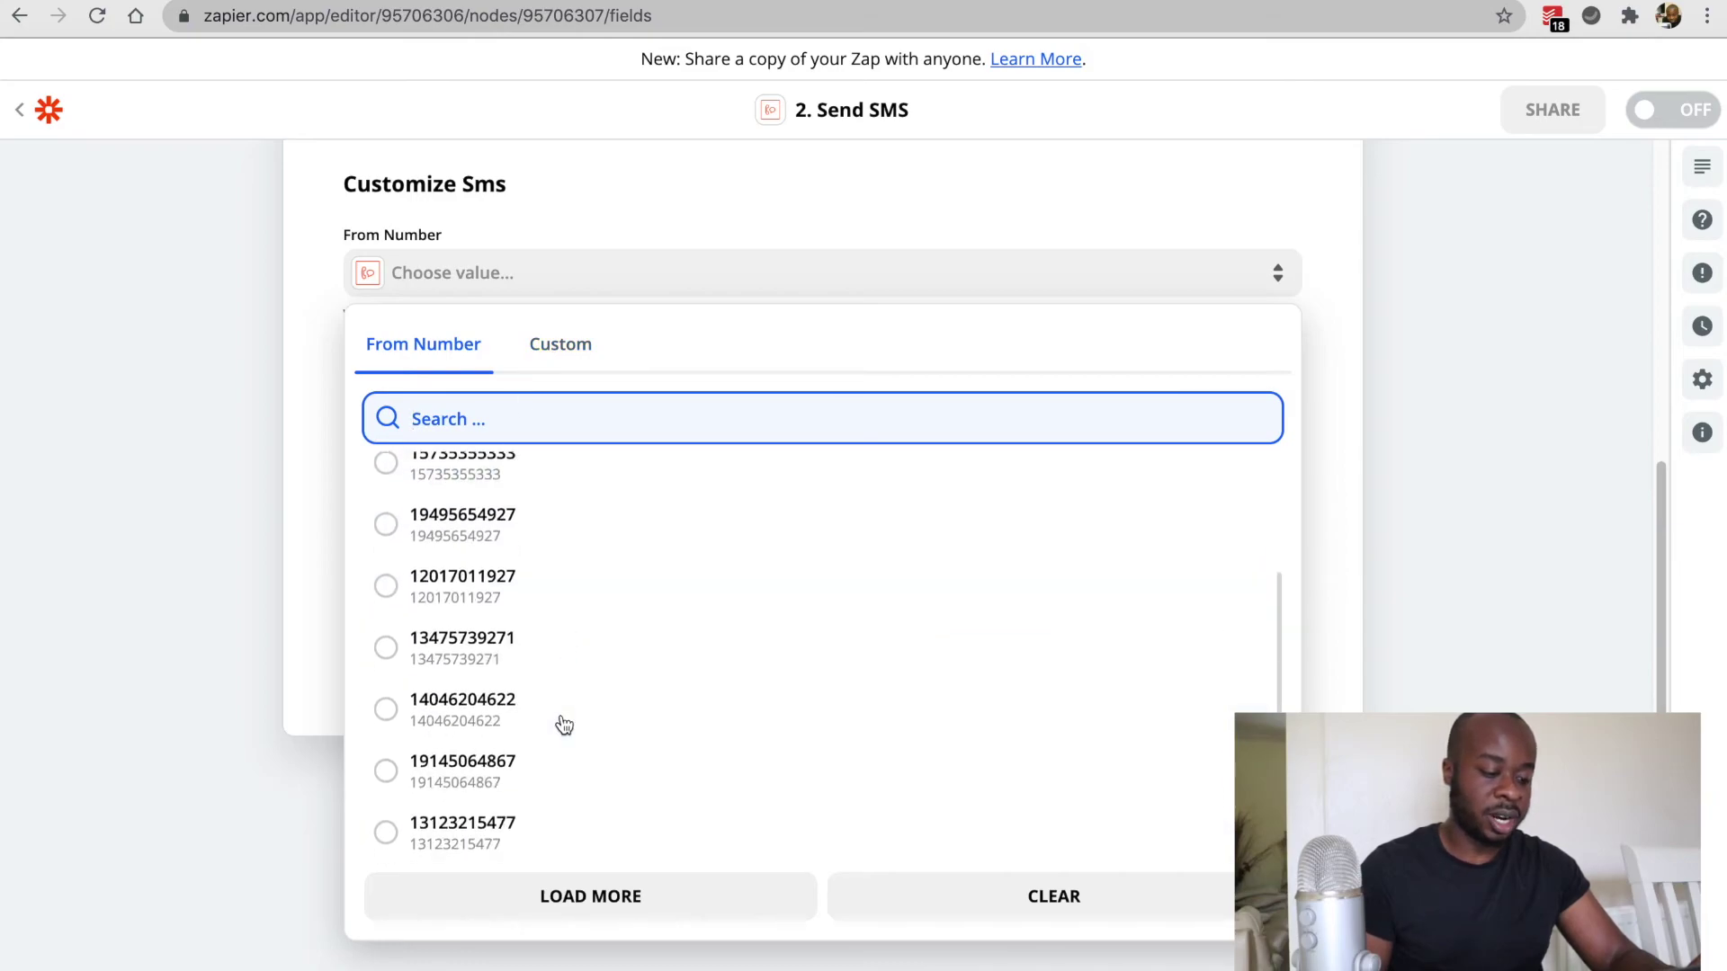
scroll(564, 725, down, 3)
scroll(551, 729, up, 1)
scroll(551, 741, up, 5)
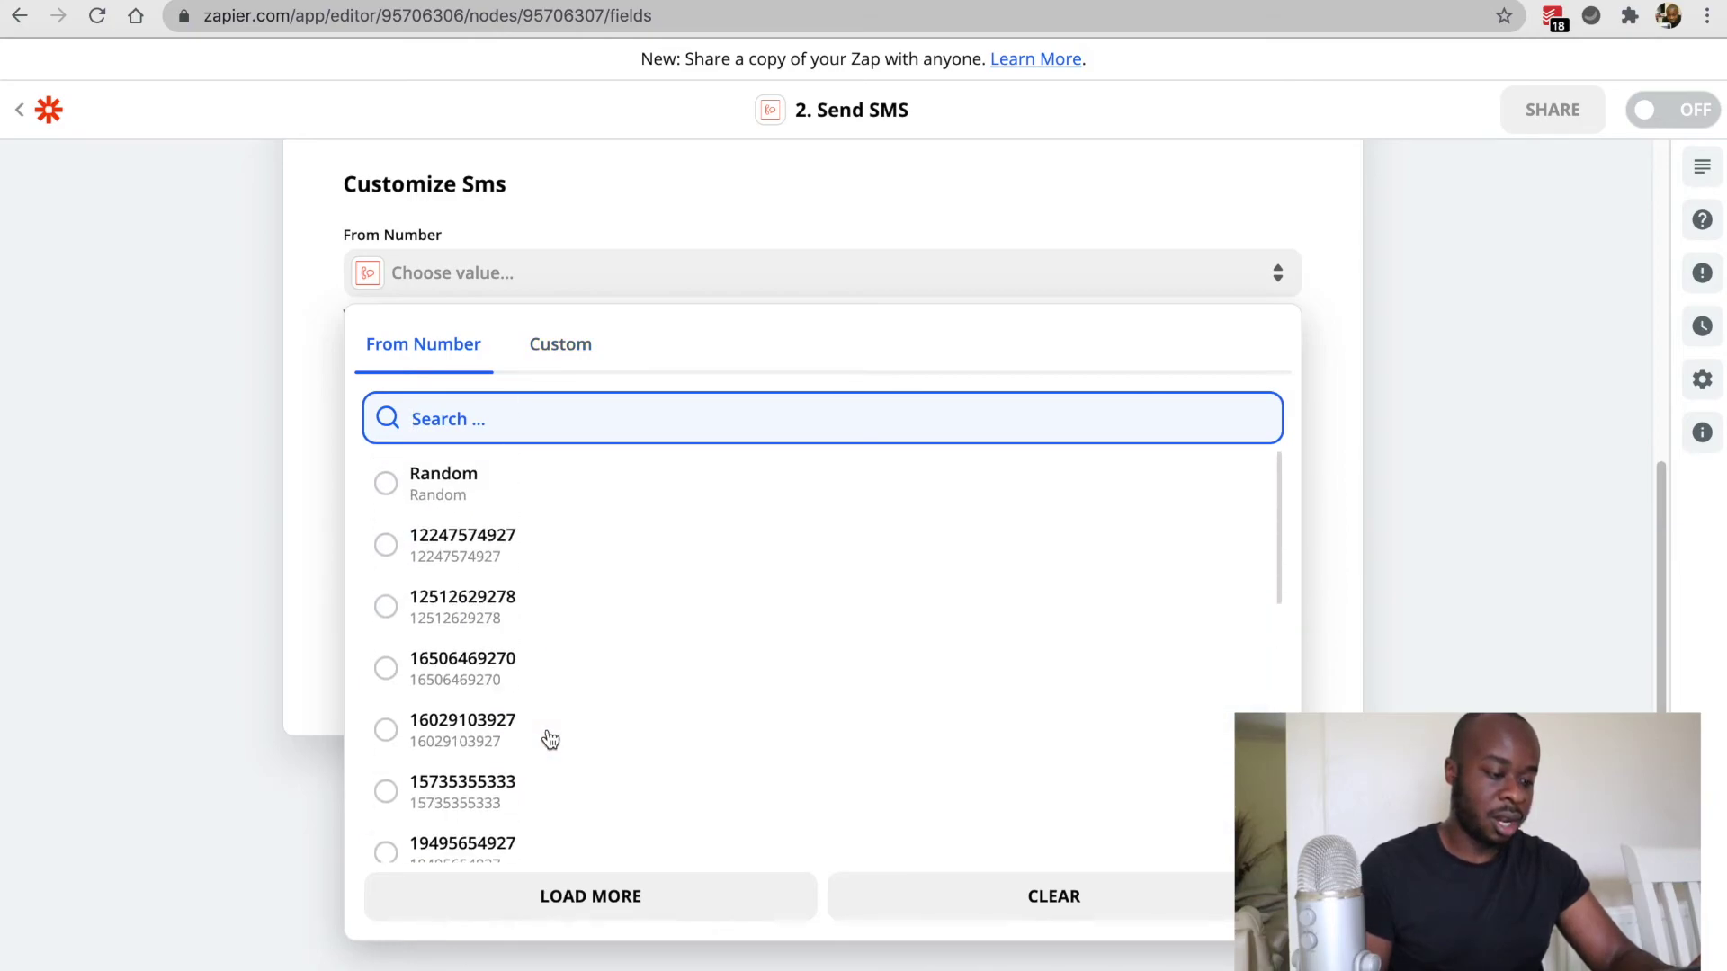
click(527, 668)
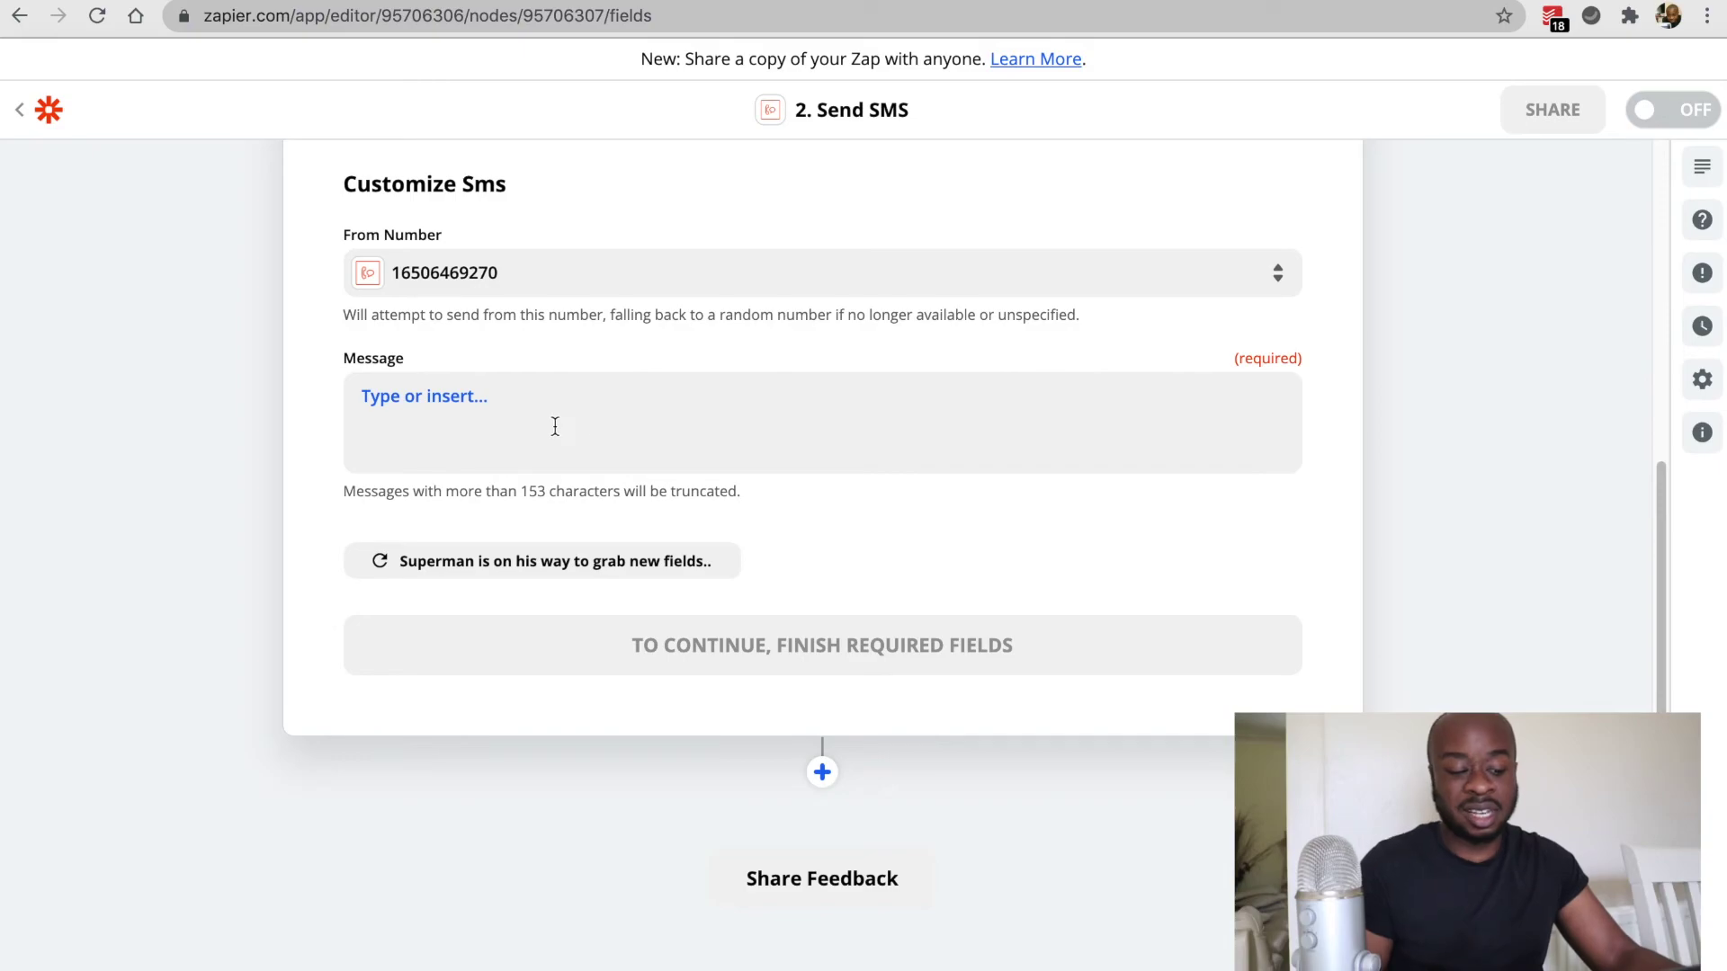
click(537, 423)
scroll(537, 422, up, 2)
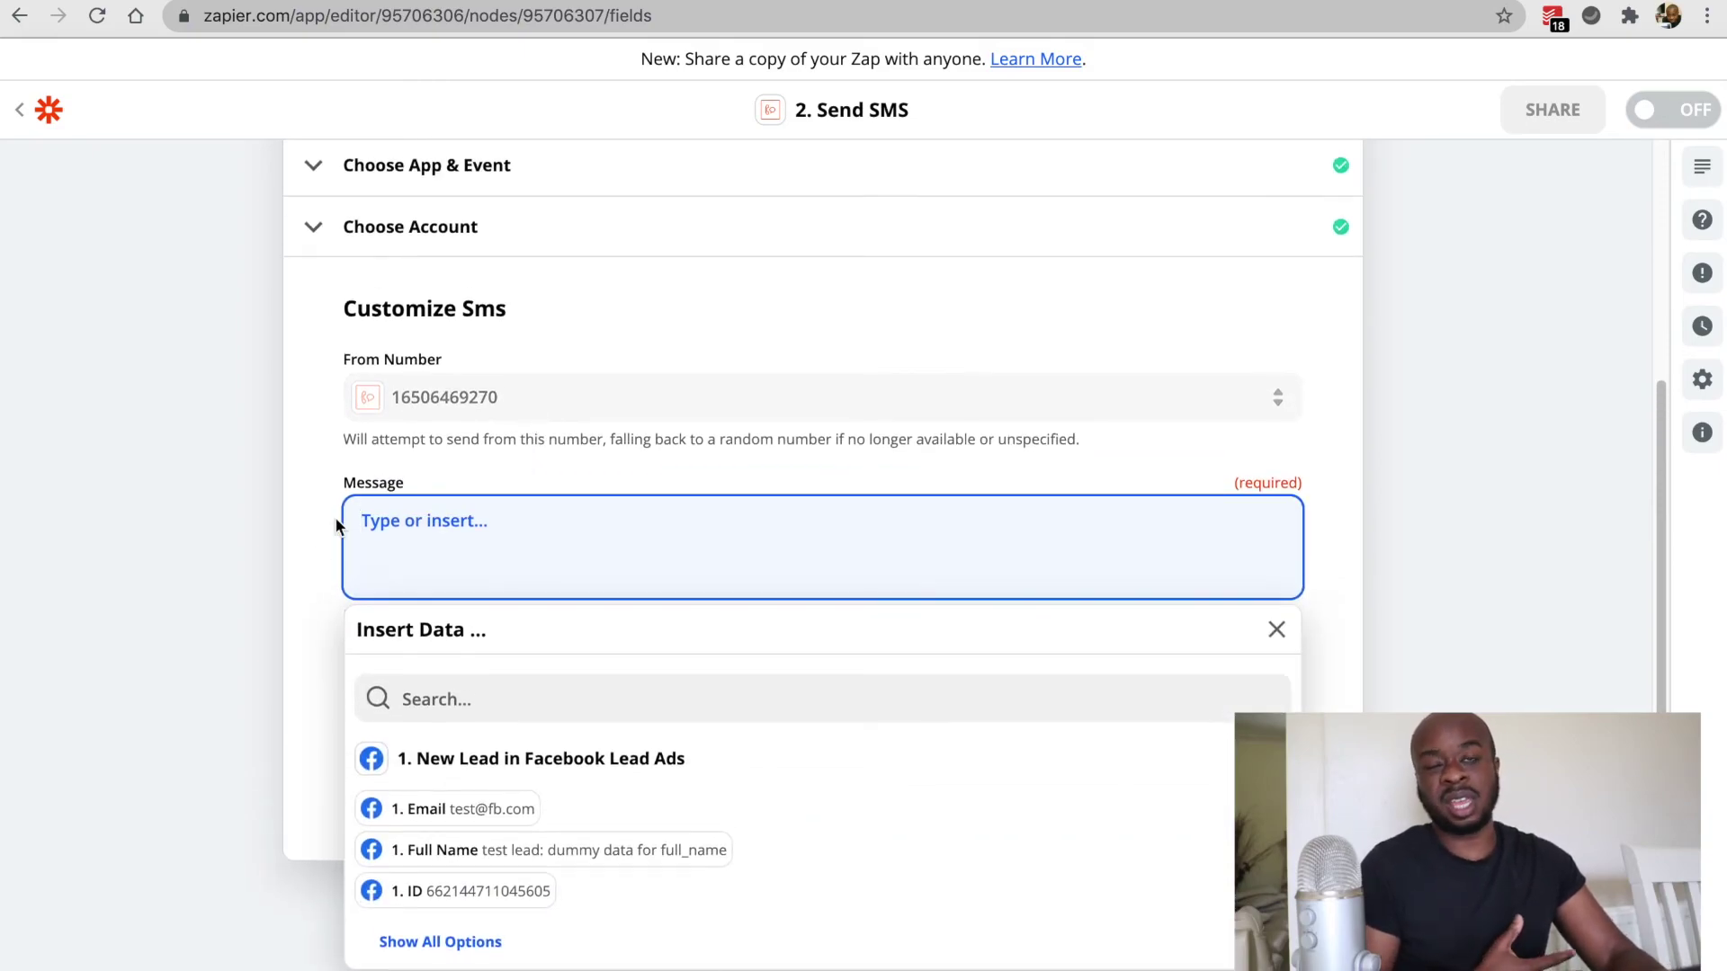
scroll(291, 625, down, 2)
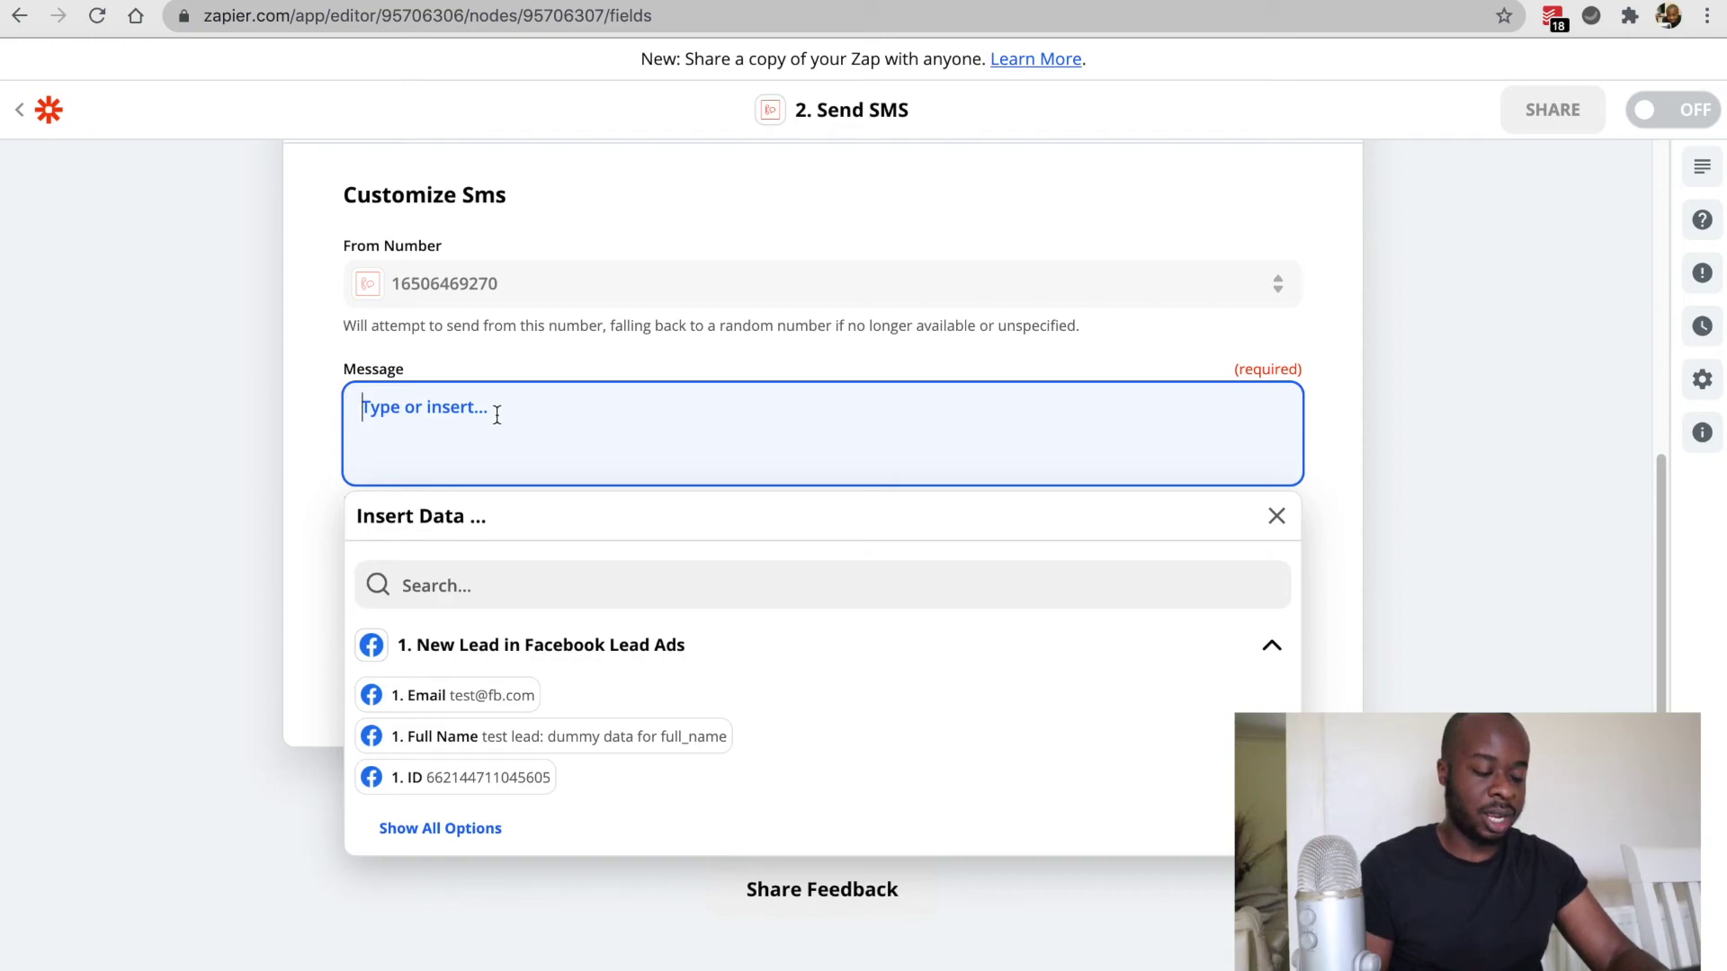
text(H)
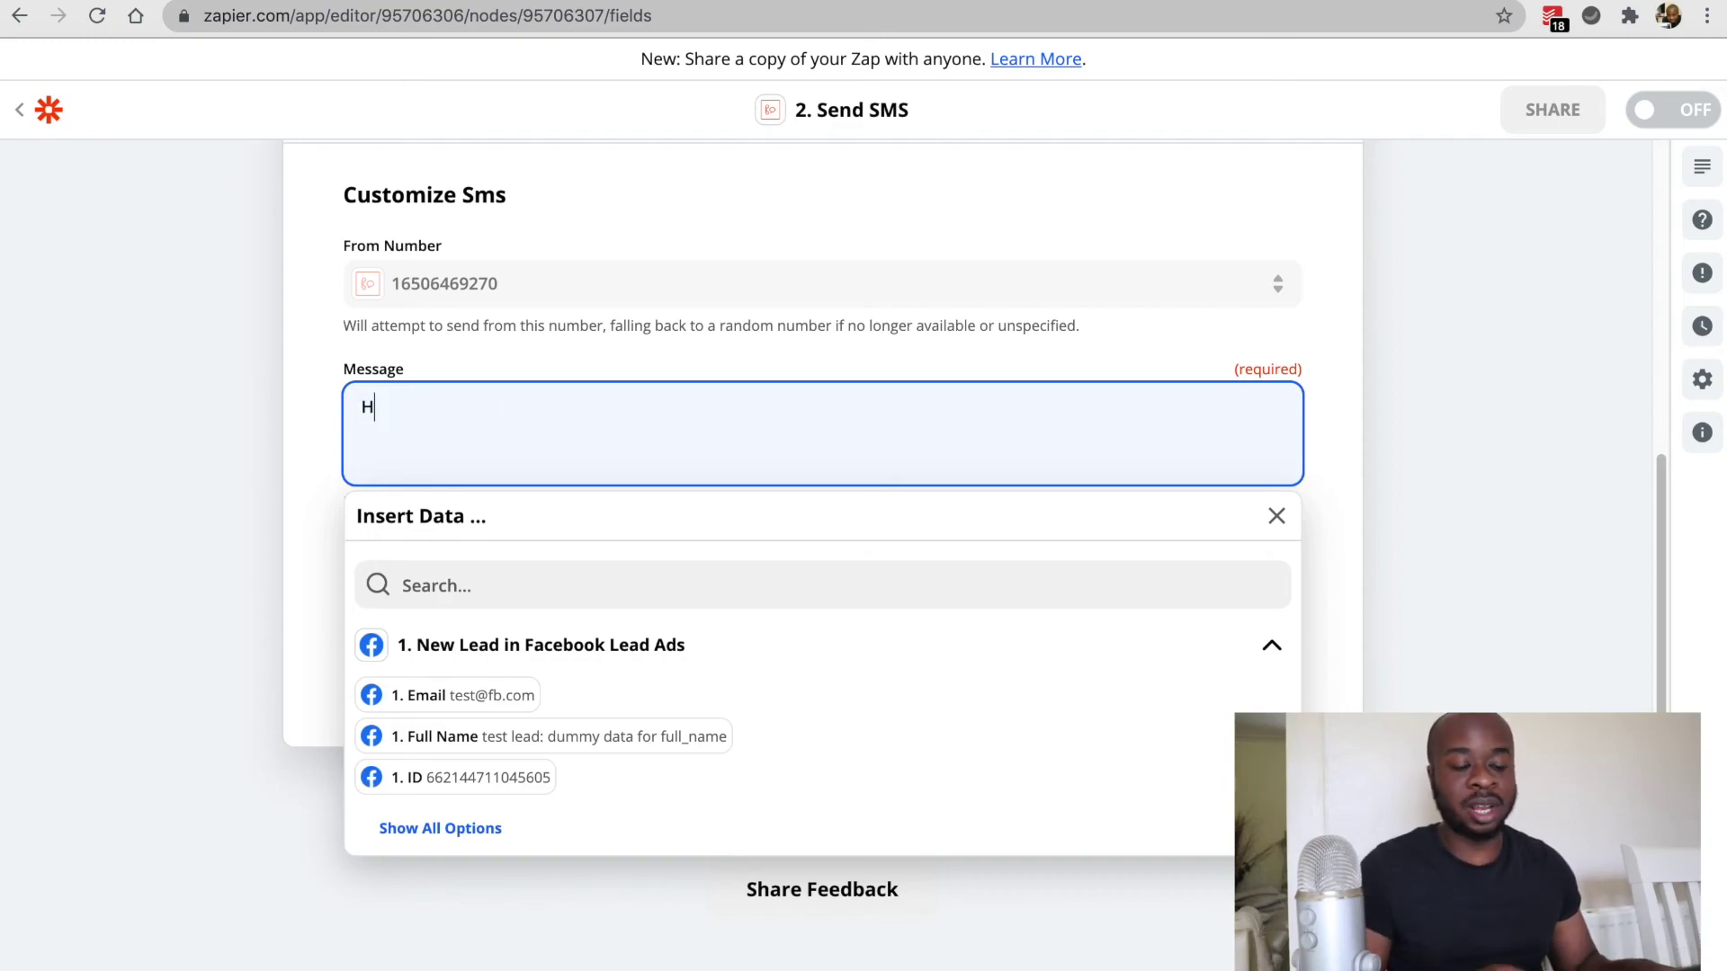
text(i you ha)
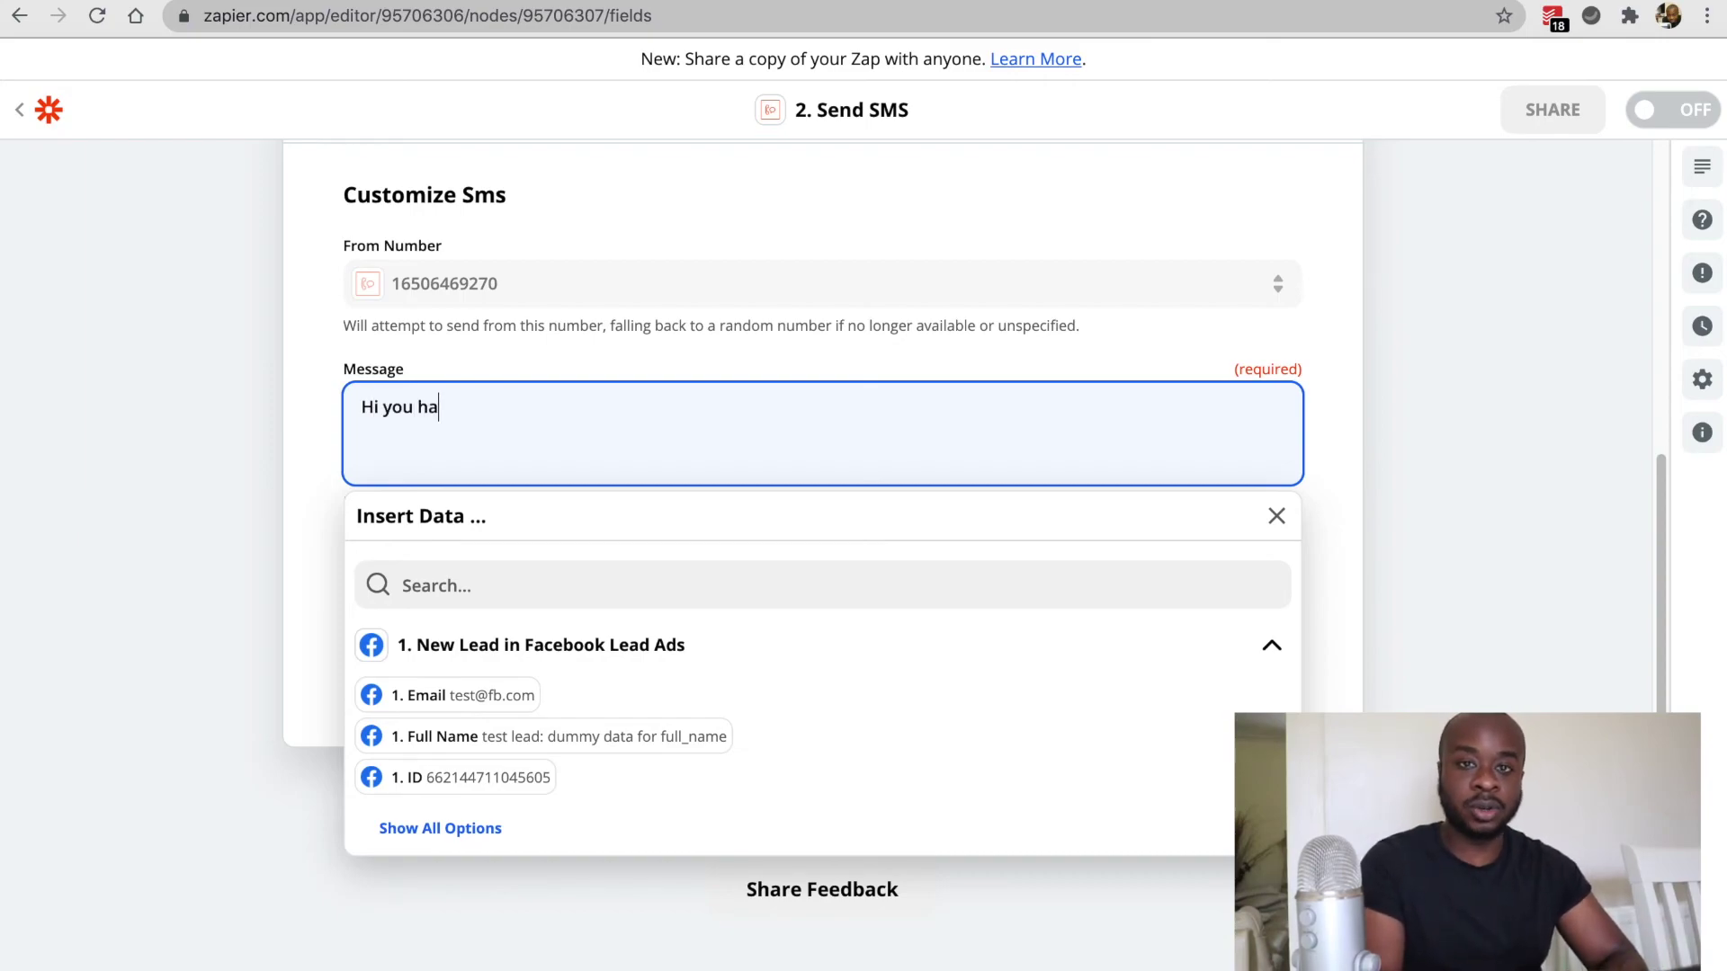
text(ve a new lead)
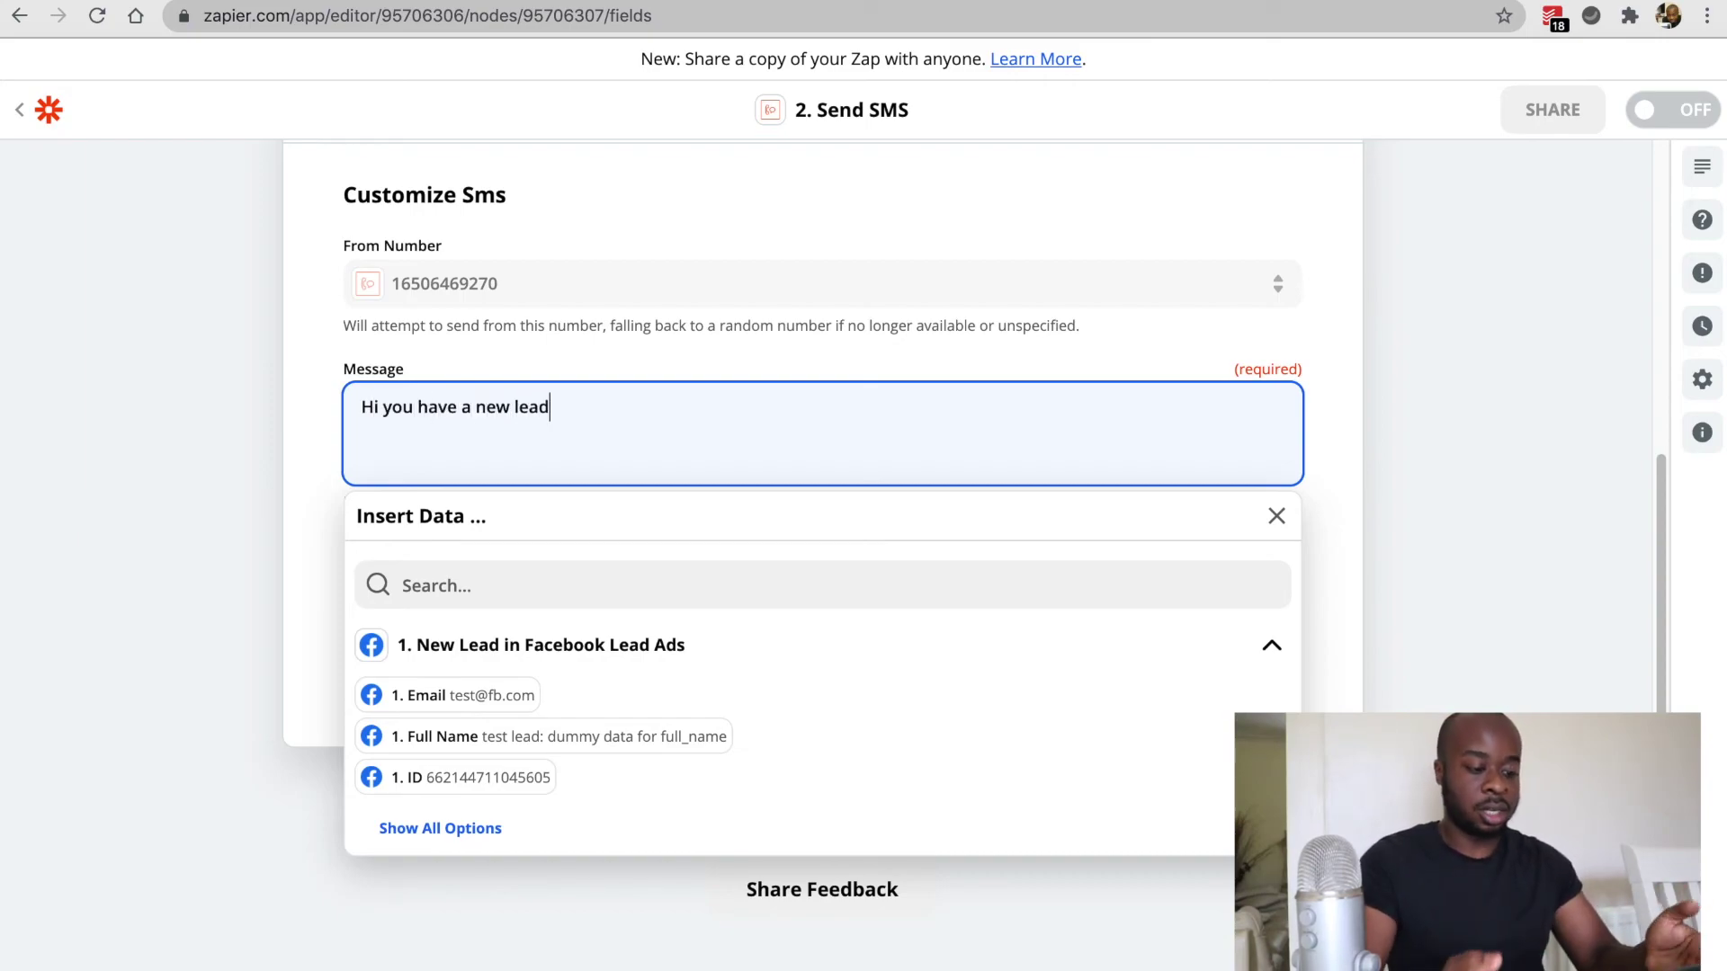
text(.)
scroll(560, 760, down, 1)
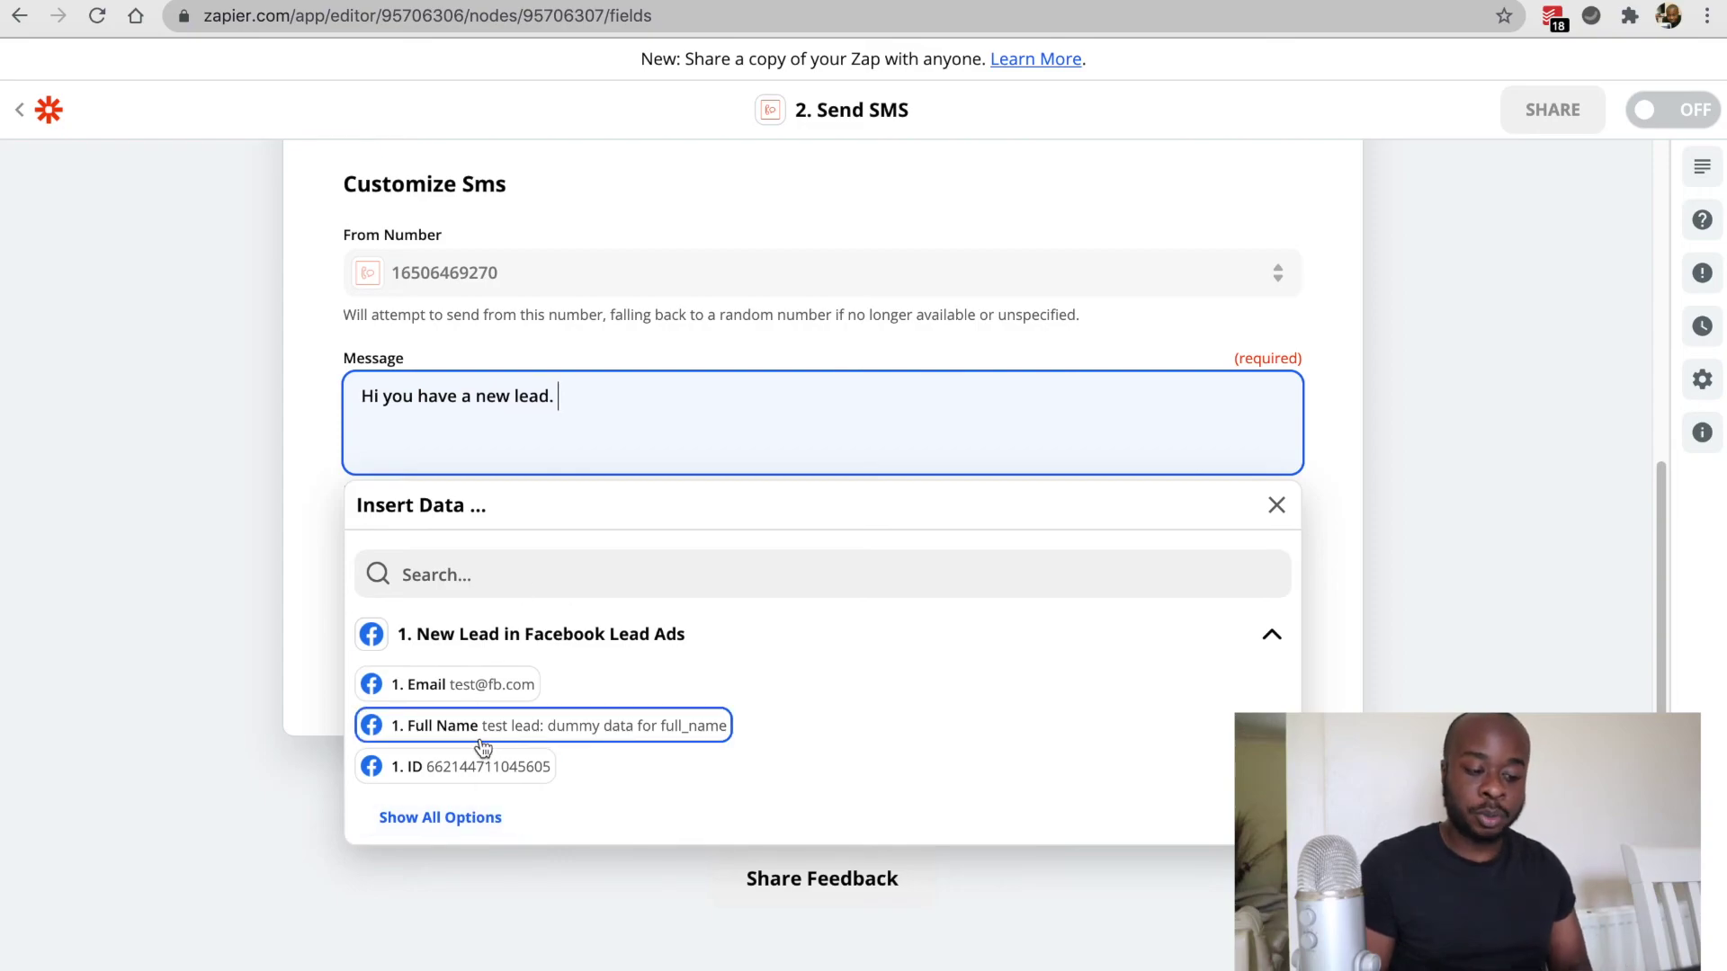
Add the lead's Email and Full Name, comma-separated, after the 'Hi you have a new lead.' greeting
click(490, 688)
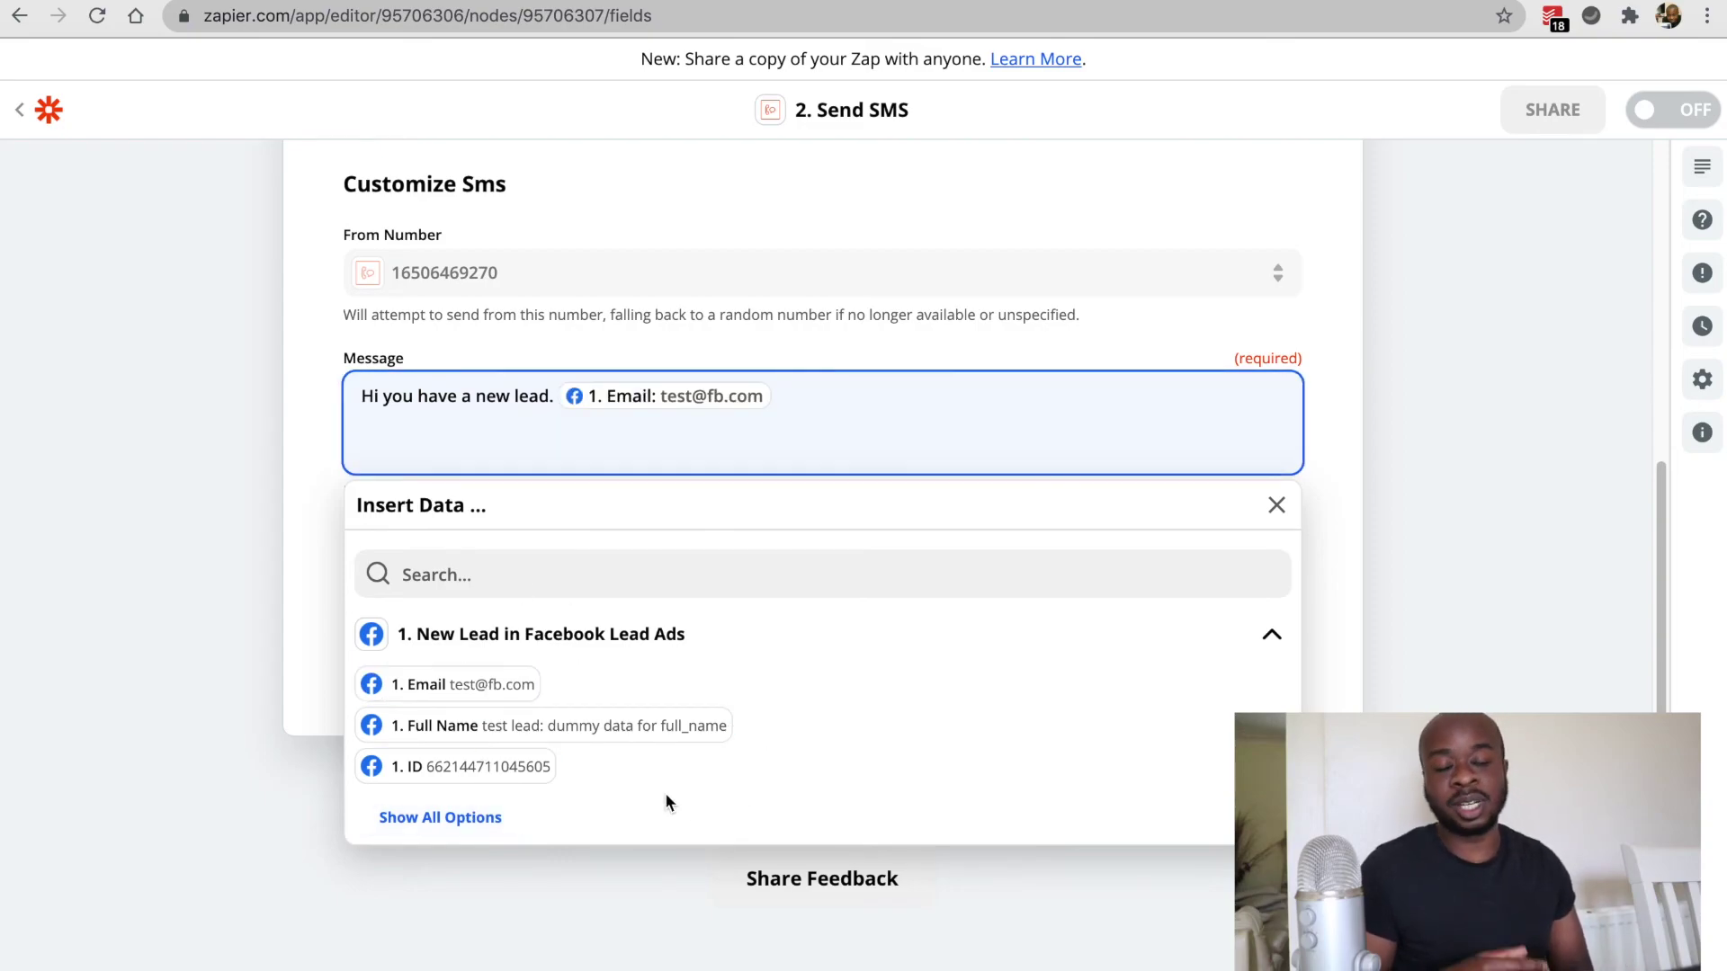
click(556, 726)
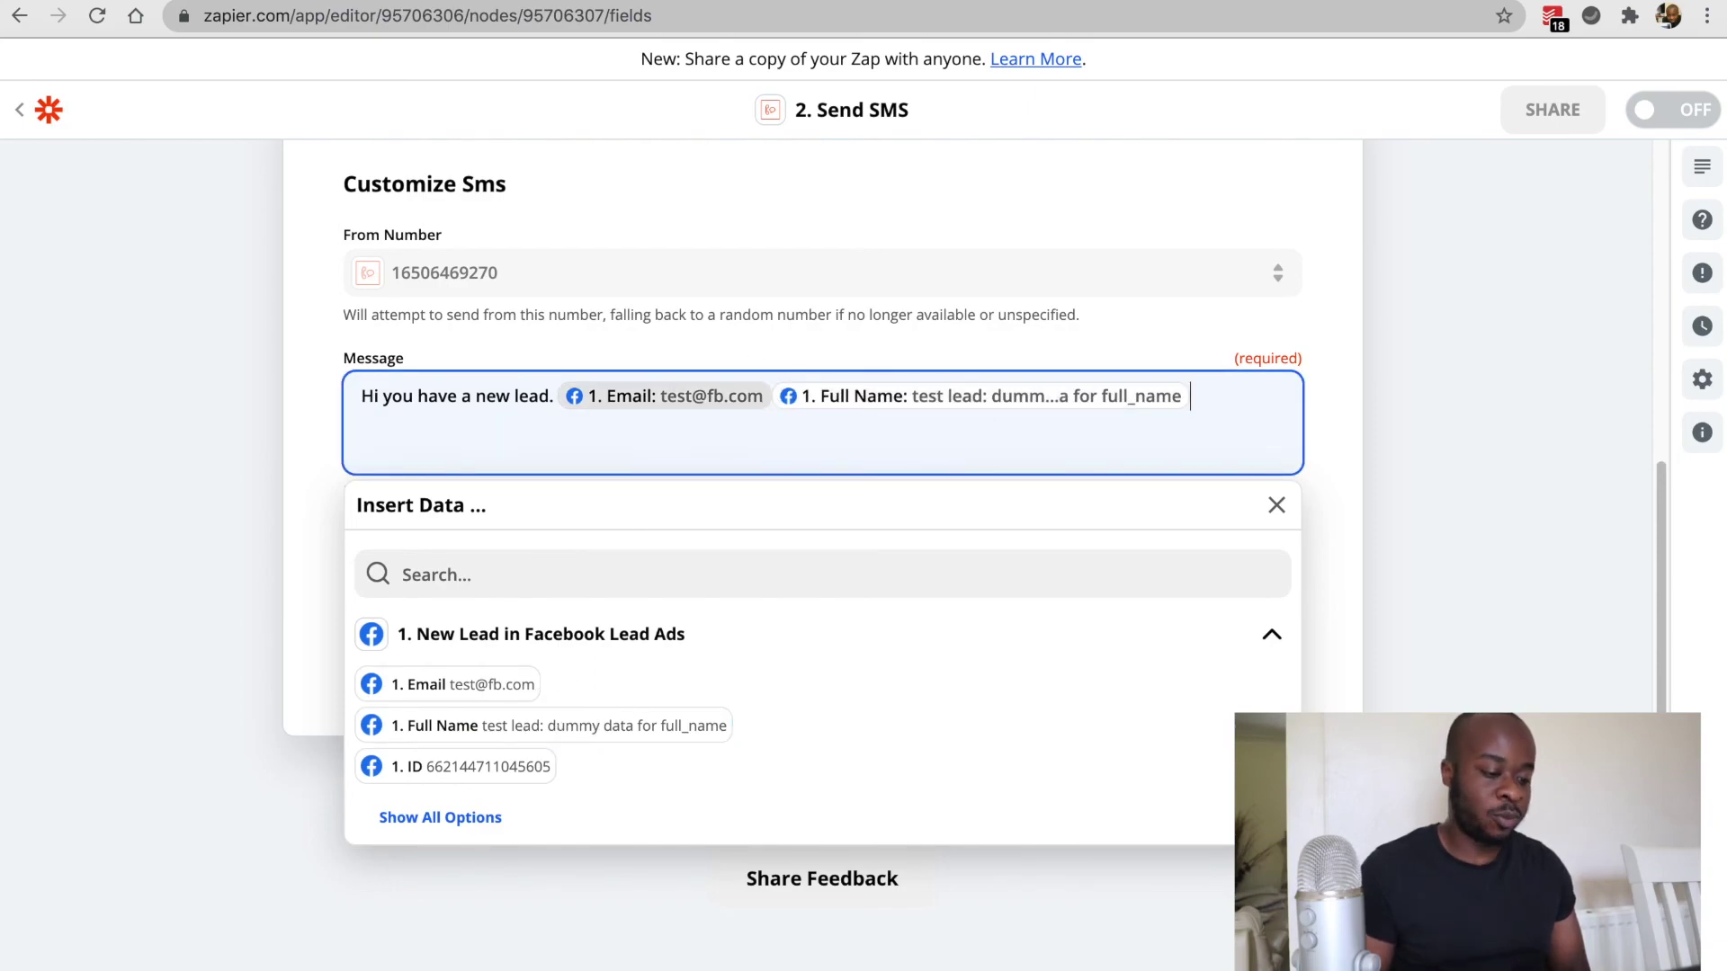
text(,)
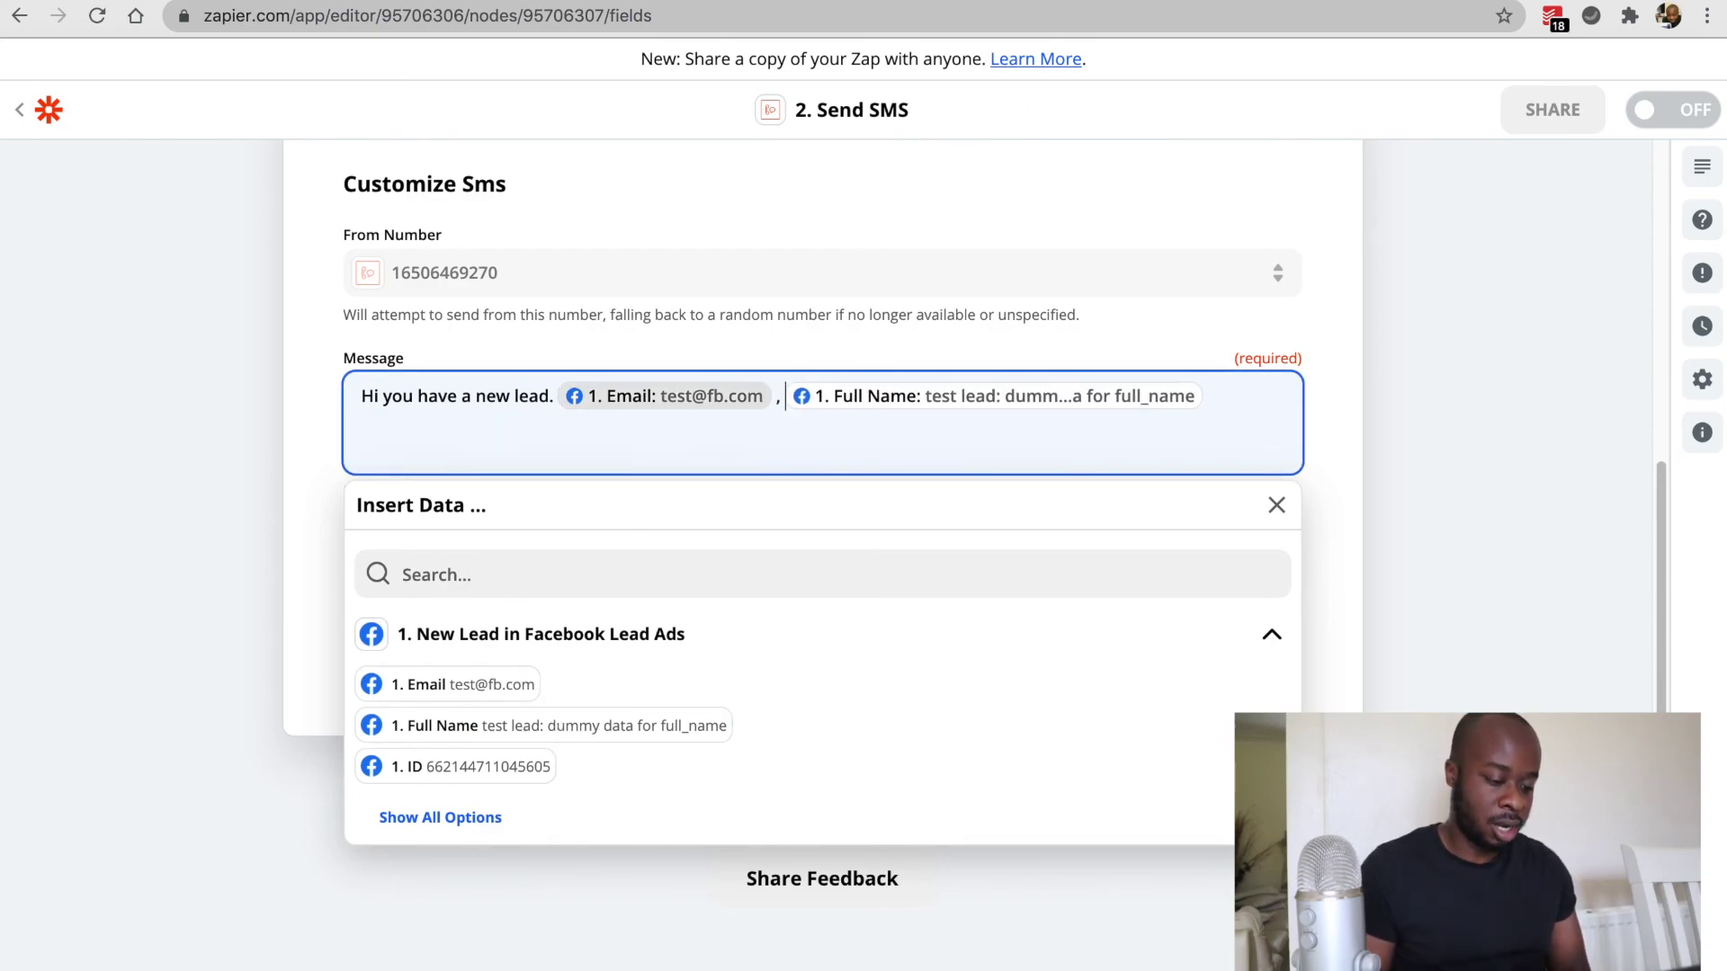
click(1257, 426)
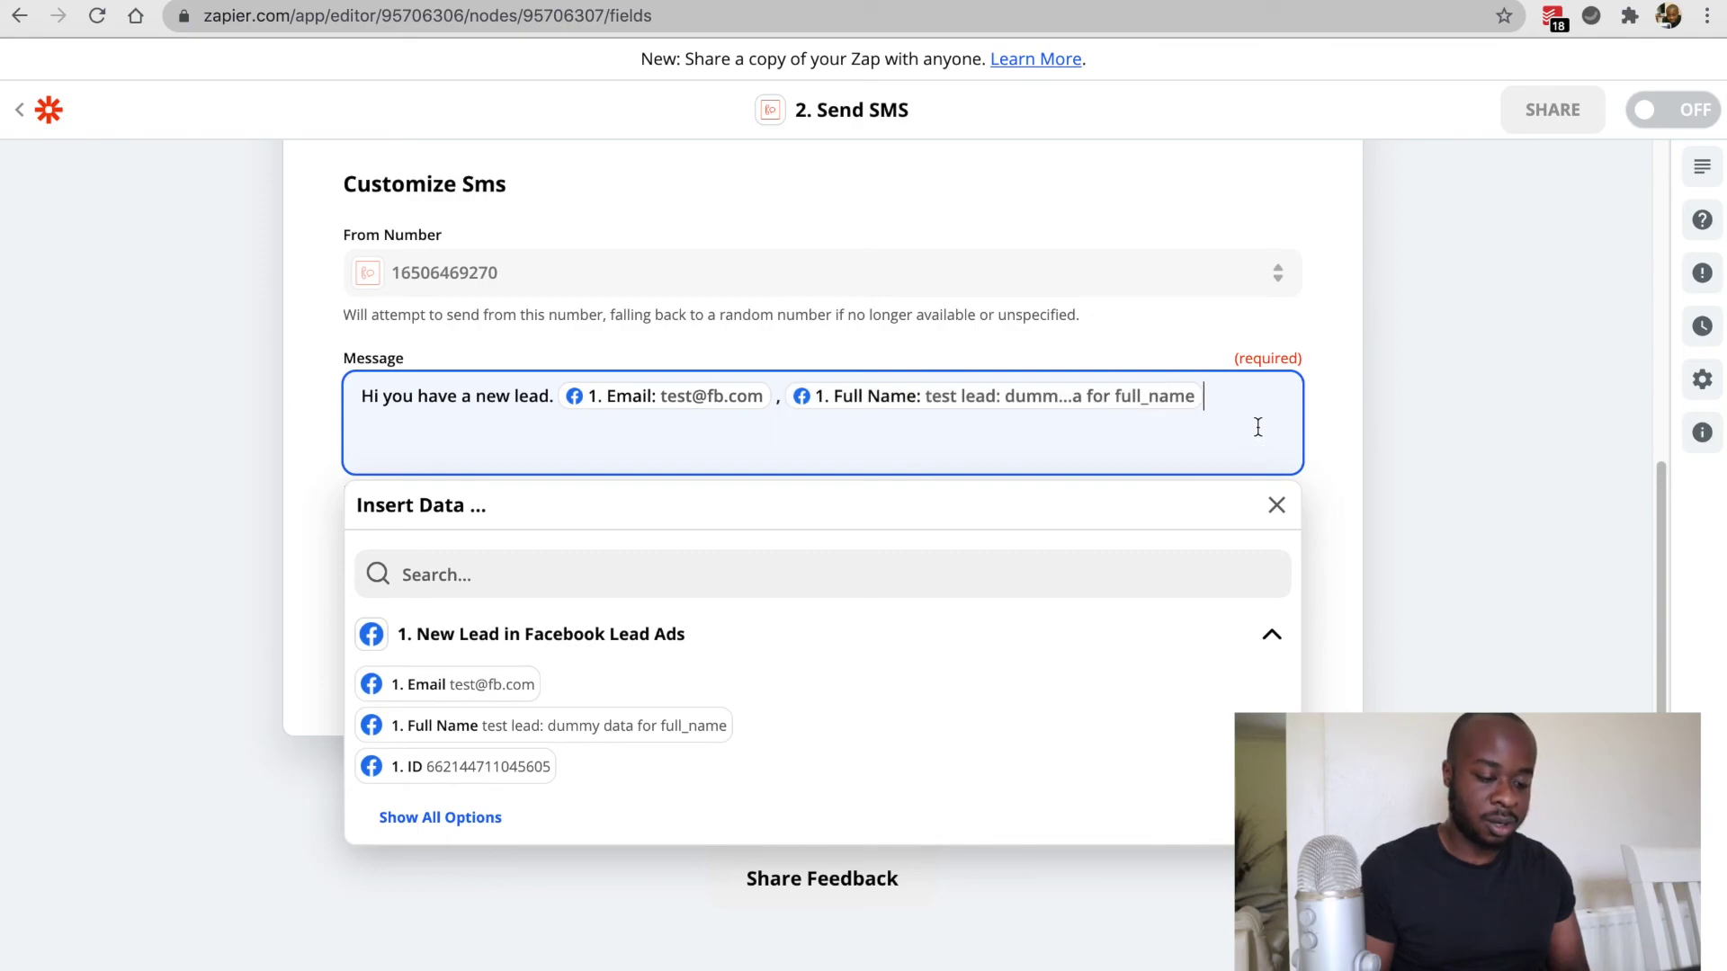
click(1367, 458)
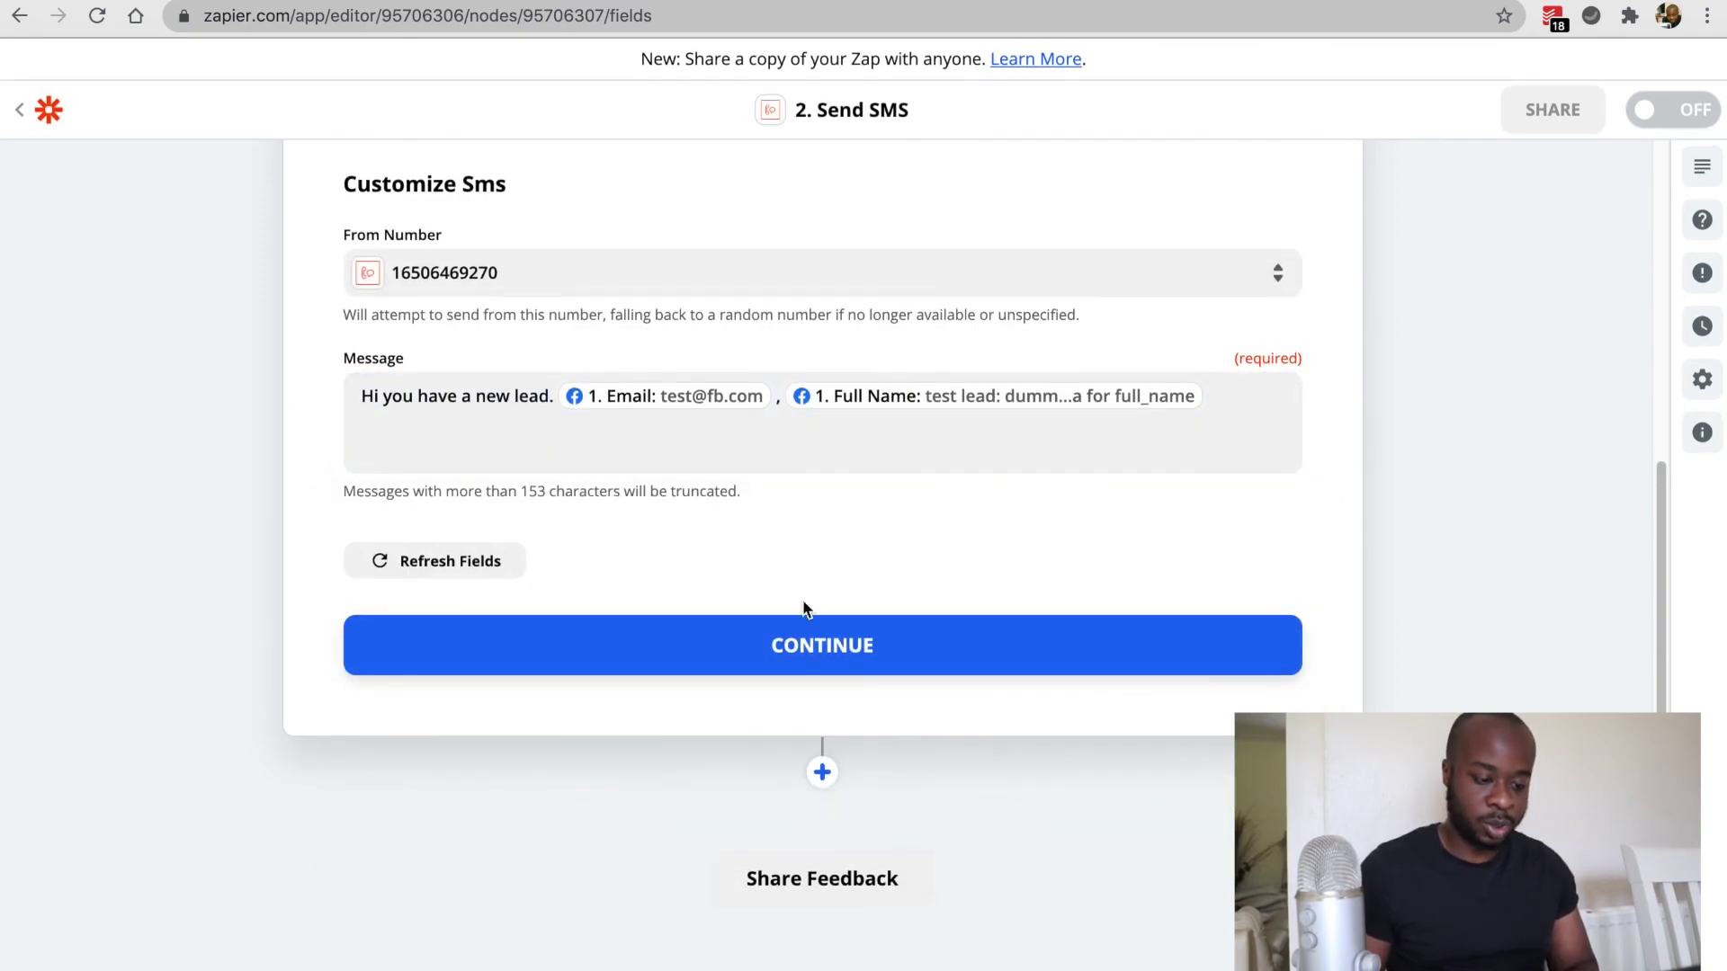
Send a test SMS with the lead greeting, email and name, then turn the Zap on
click(846, 648)
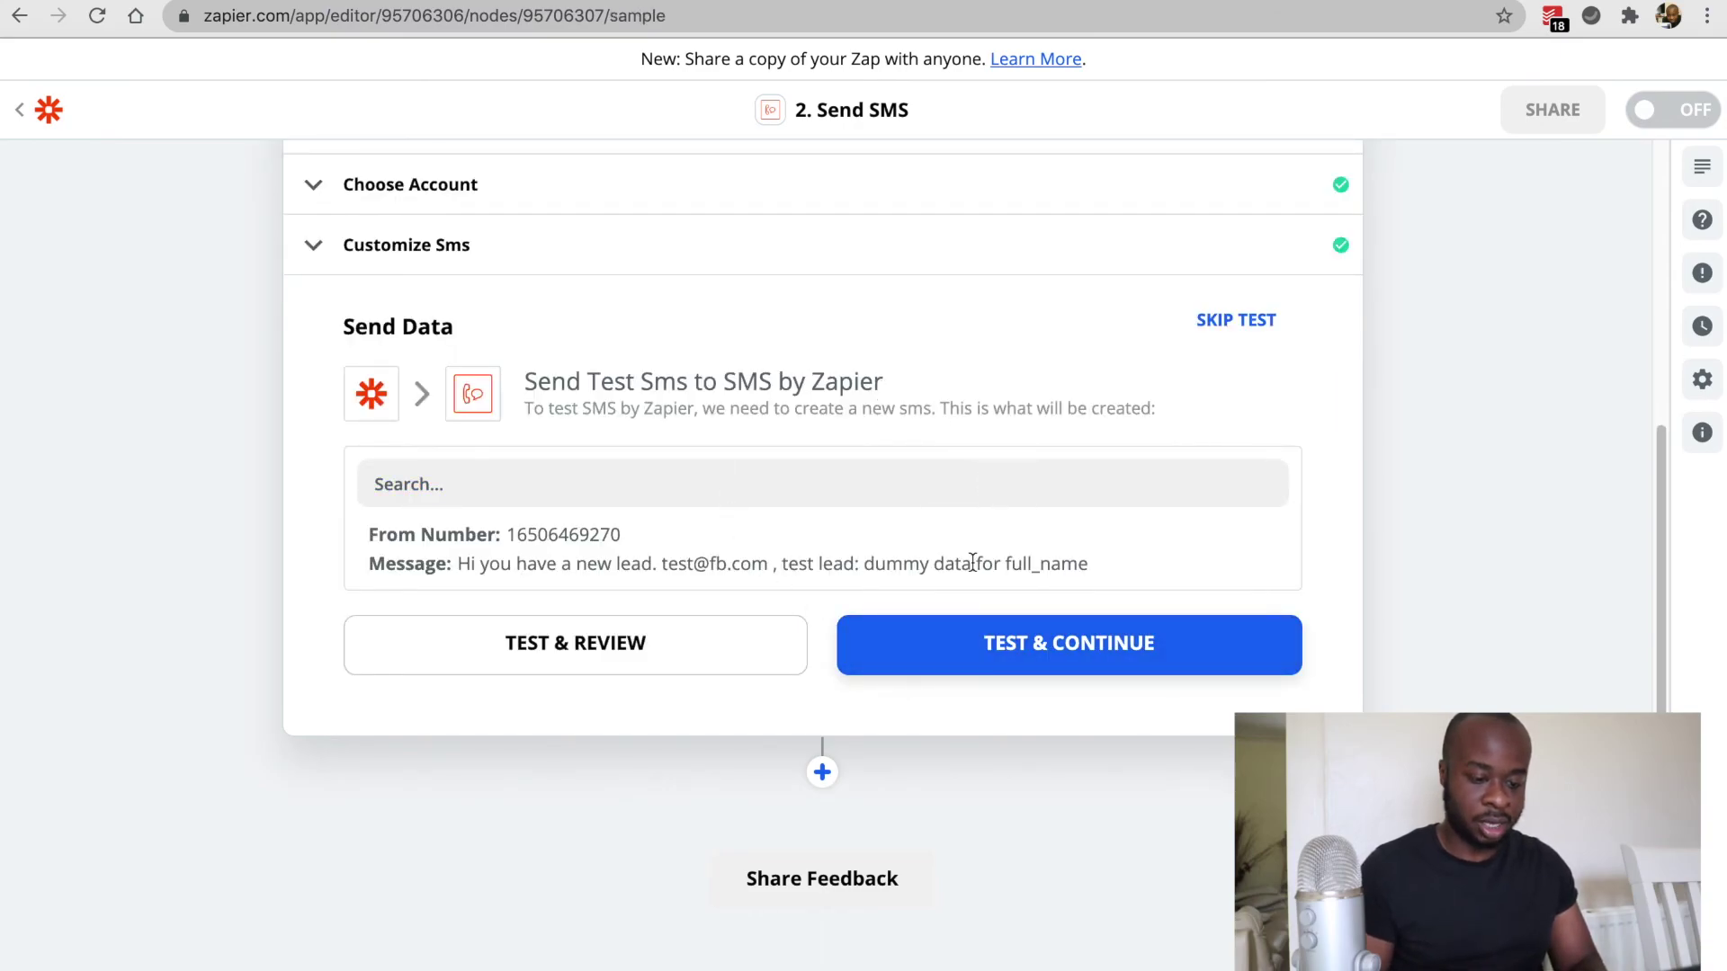
click(940, 651)
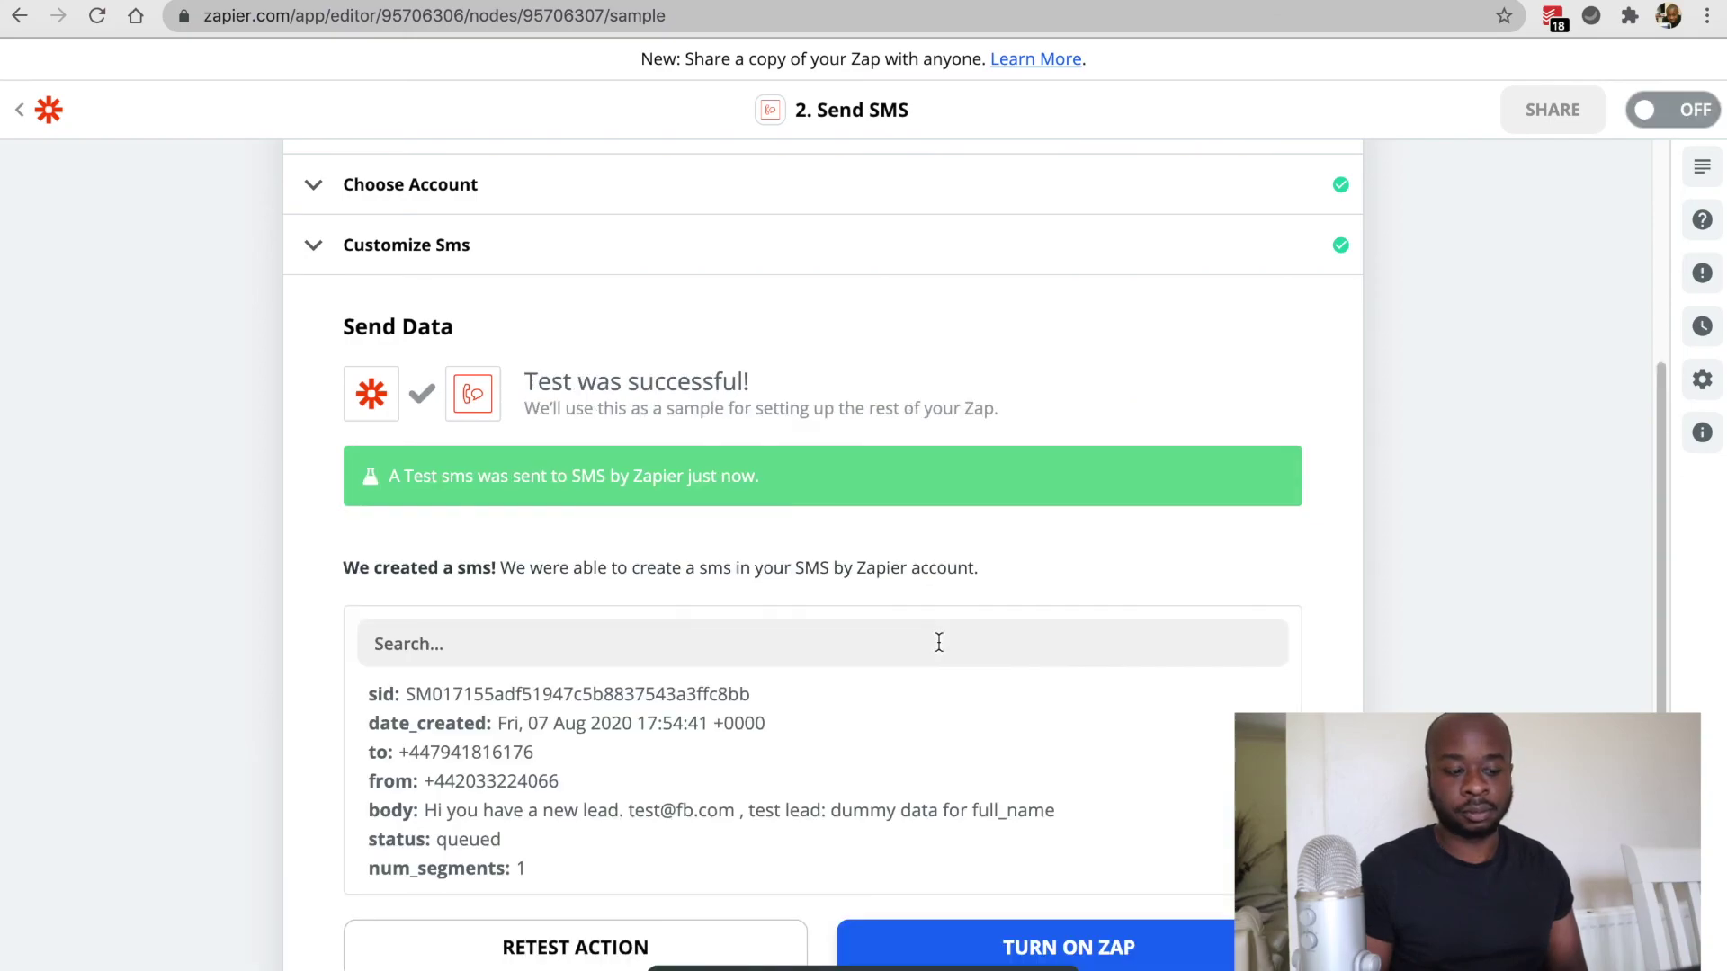
scroll(939, 642, down, 2)
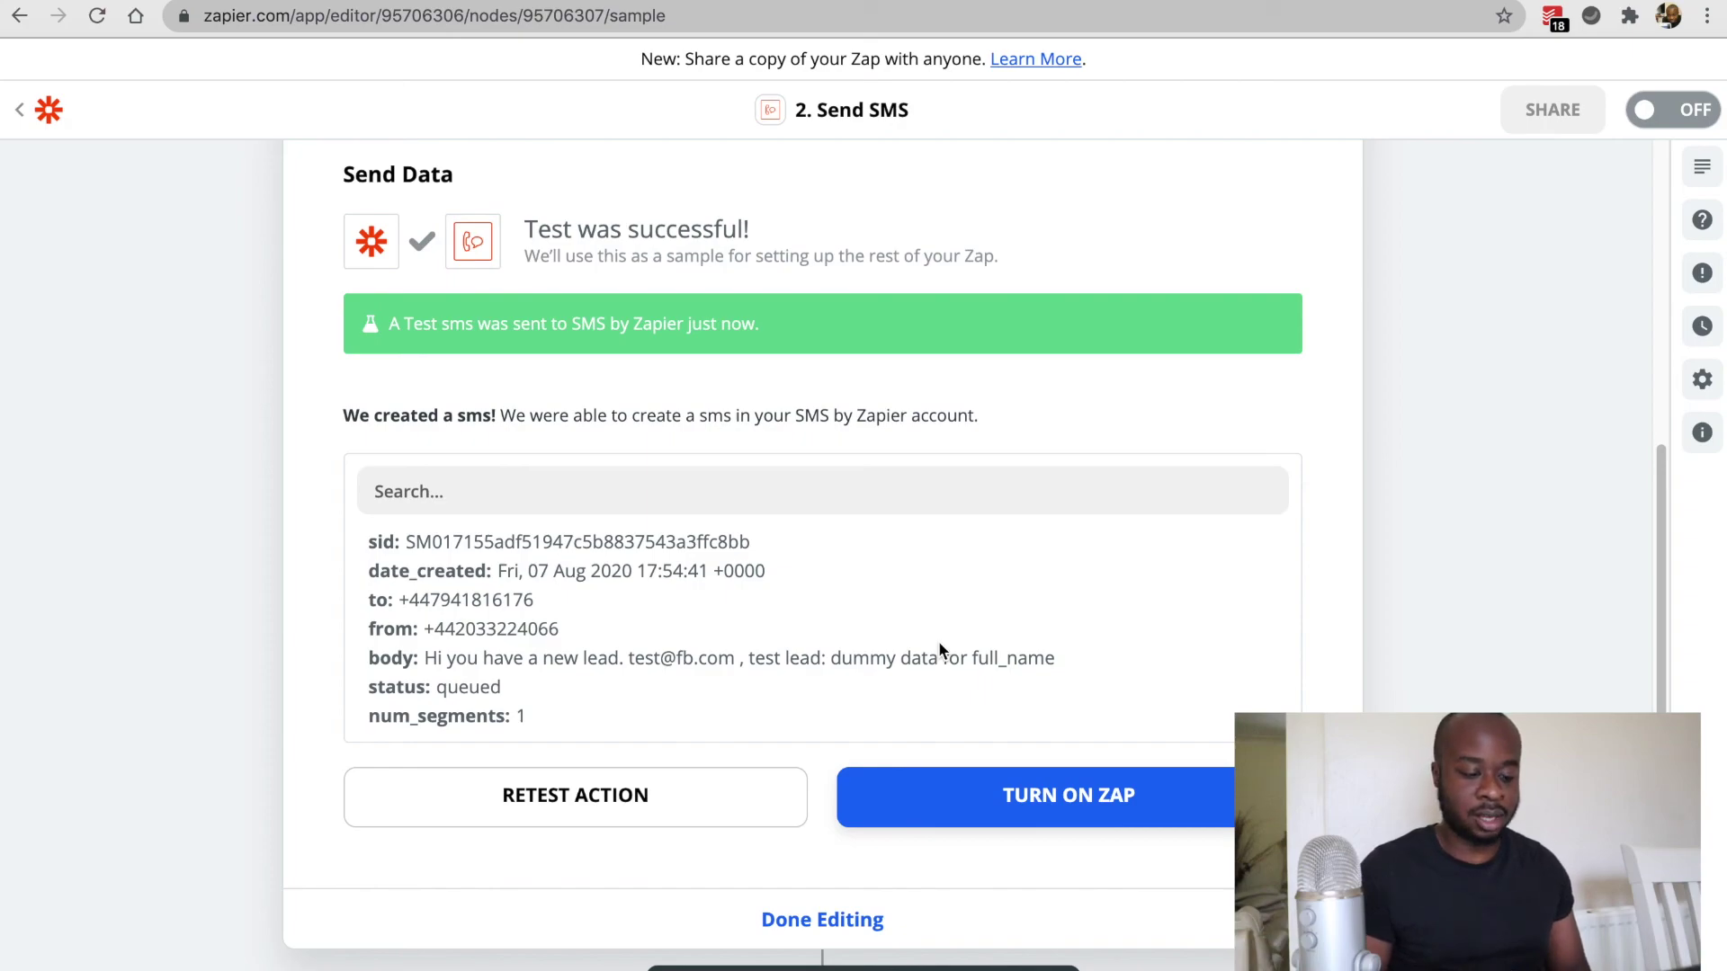
scroll(1013, 832, down, 2)
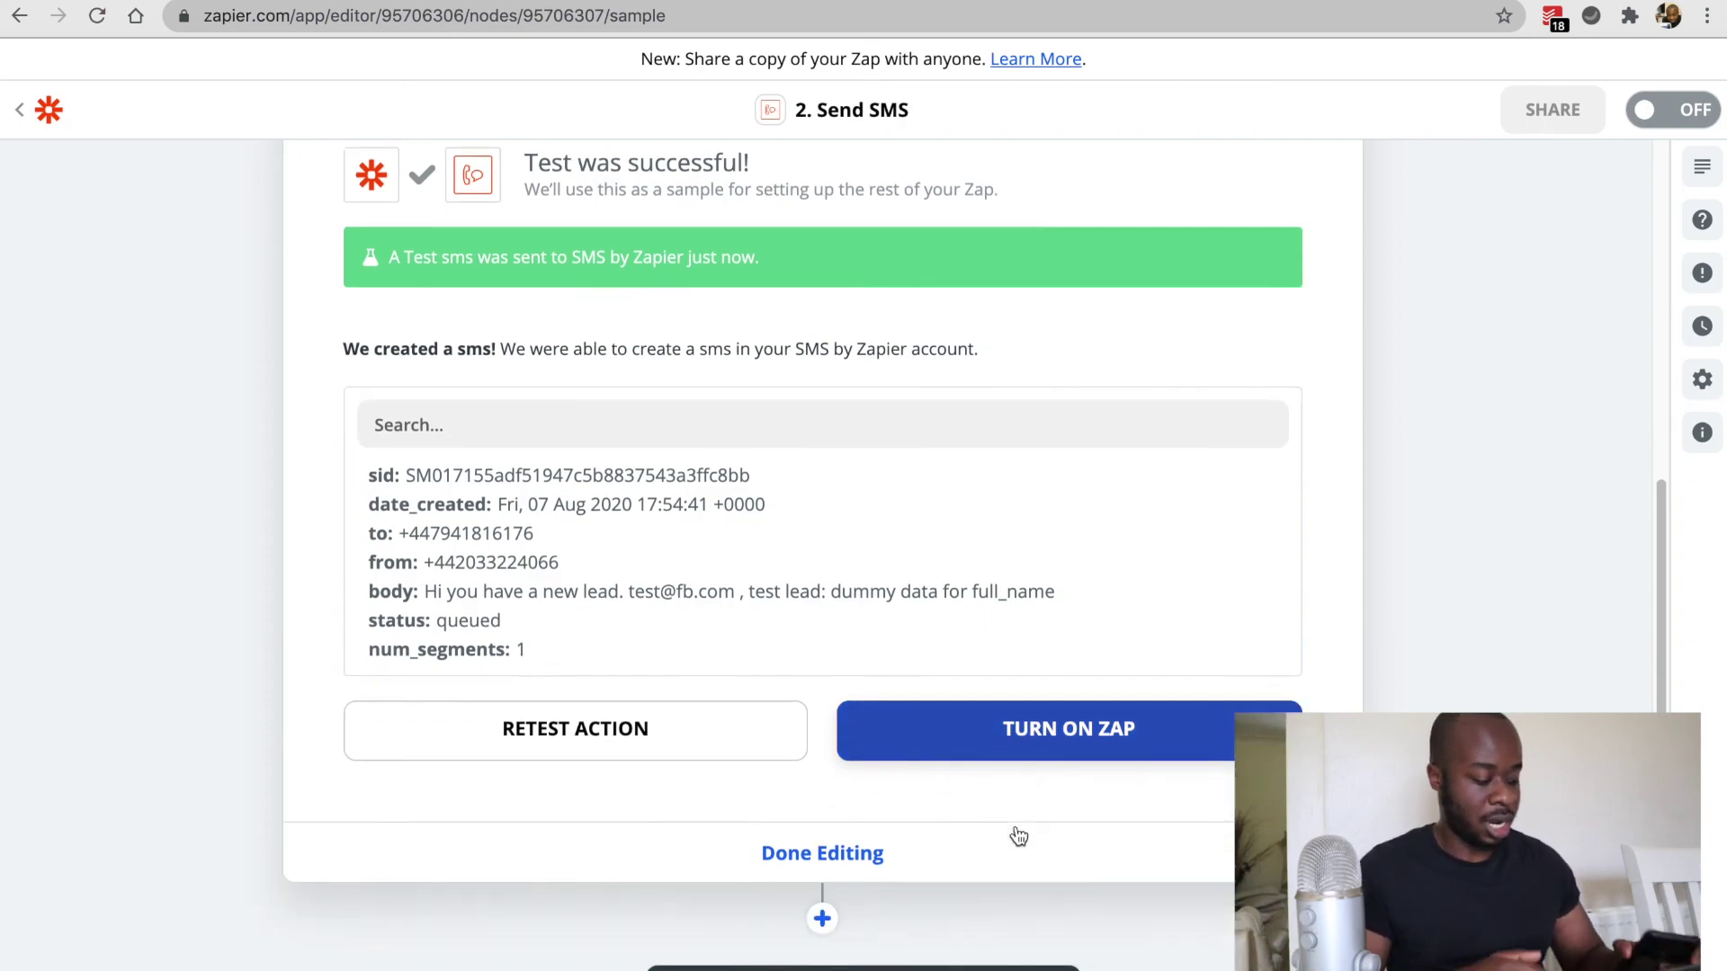
scroll(983, 668, up, 3)
scroll(786, 539, down, 1)
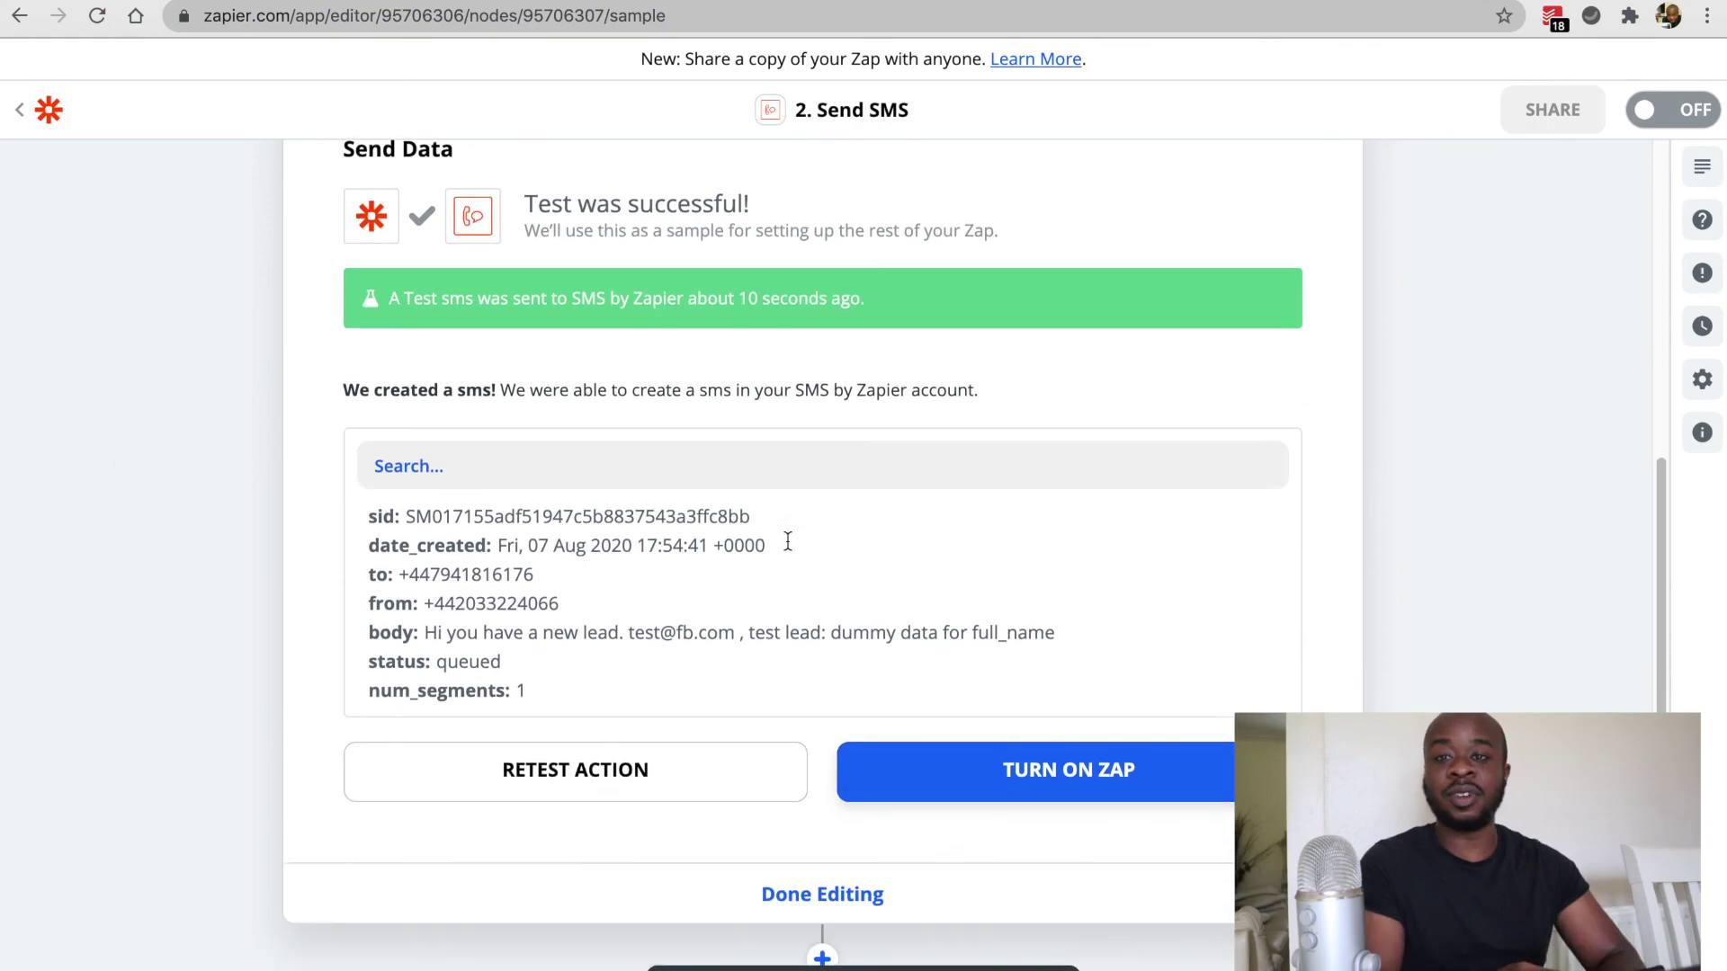
scroll(1149, 587, down, 3)
click(1110, 588)
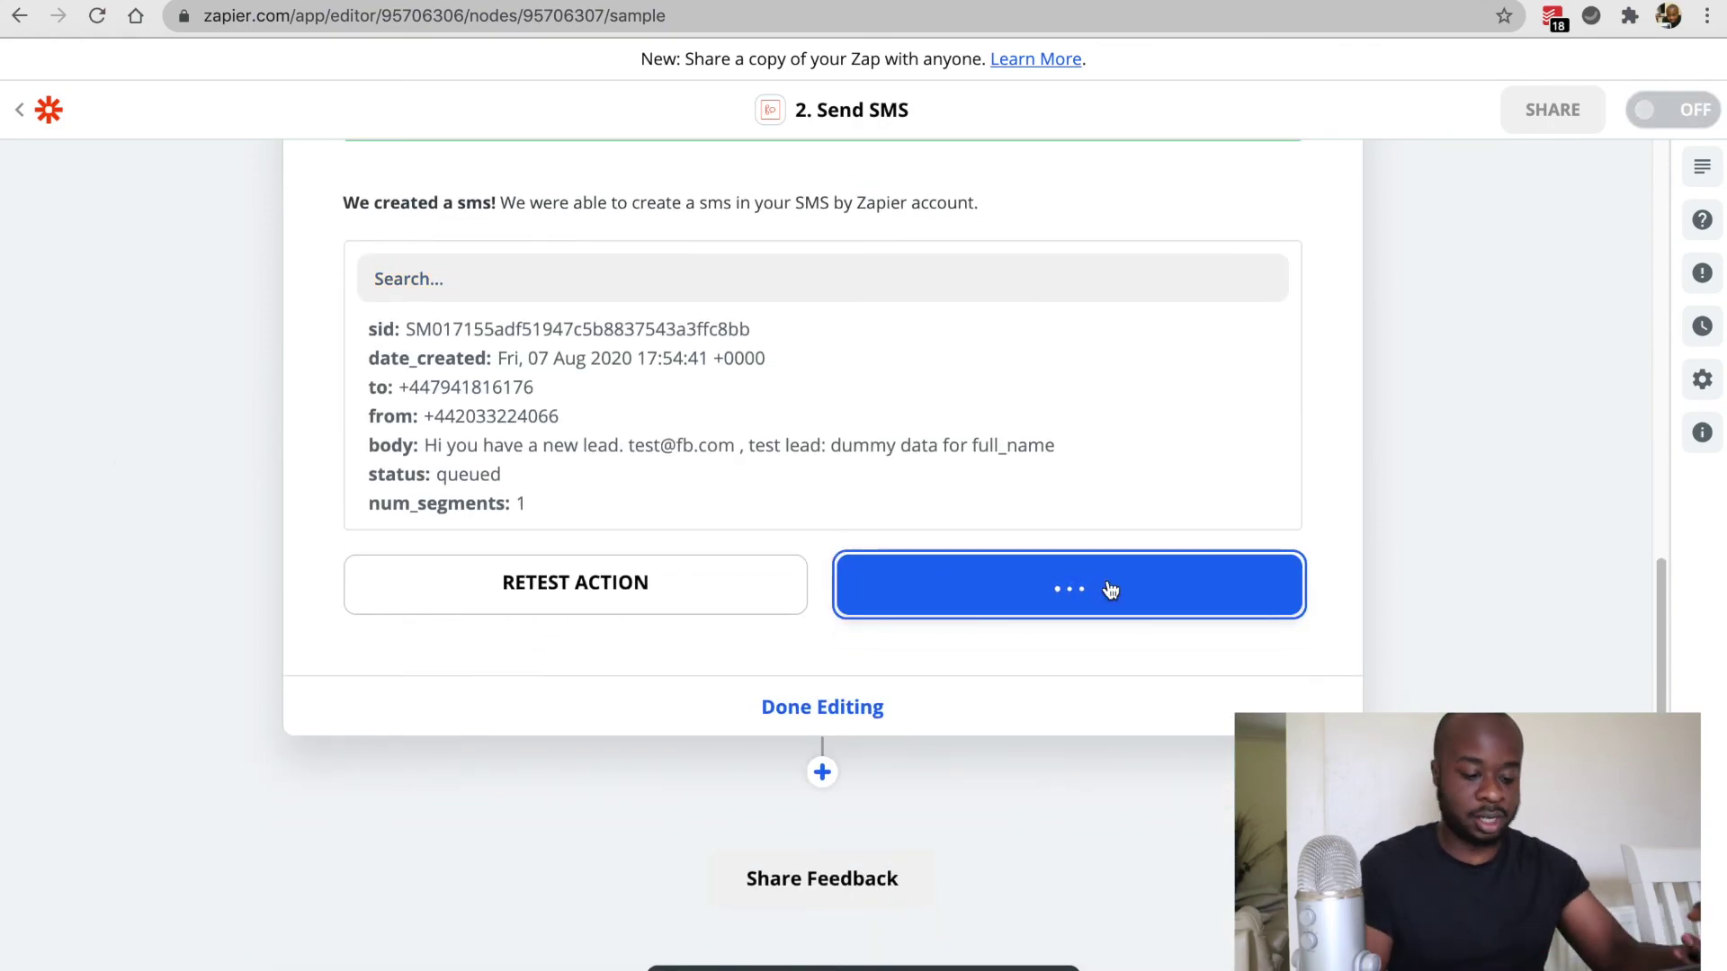